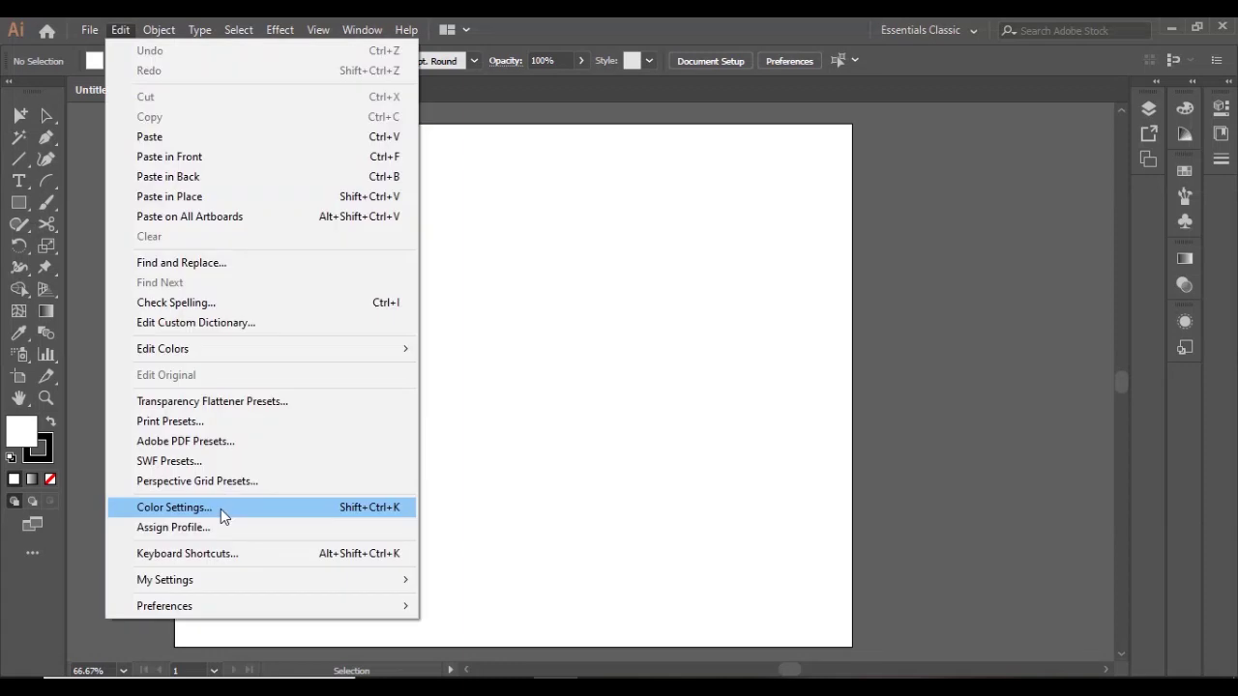
Start File > Place and browse from Downloads to the Illustrator exercise files folder
click(196, 140)
click(87, 29)
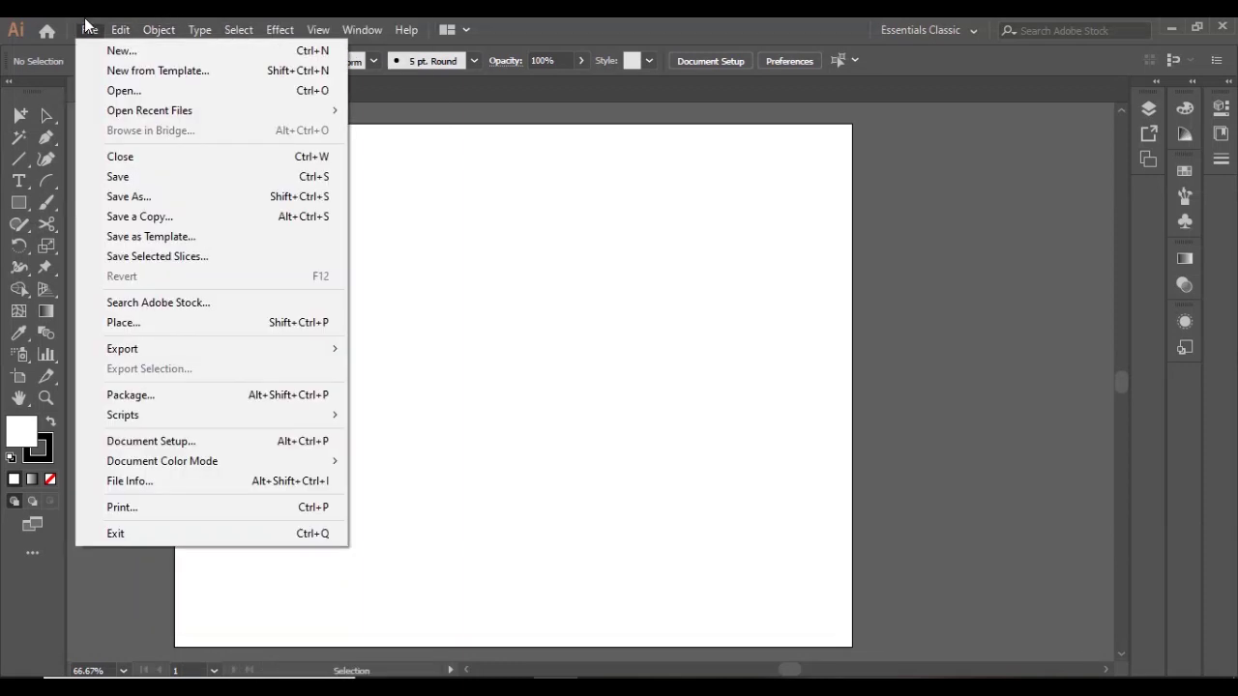
click(171, 322)
scroll(290, 232, up, 2)
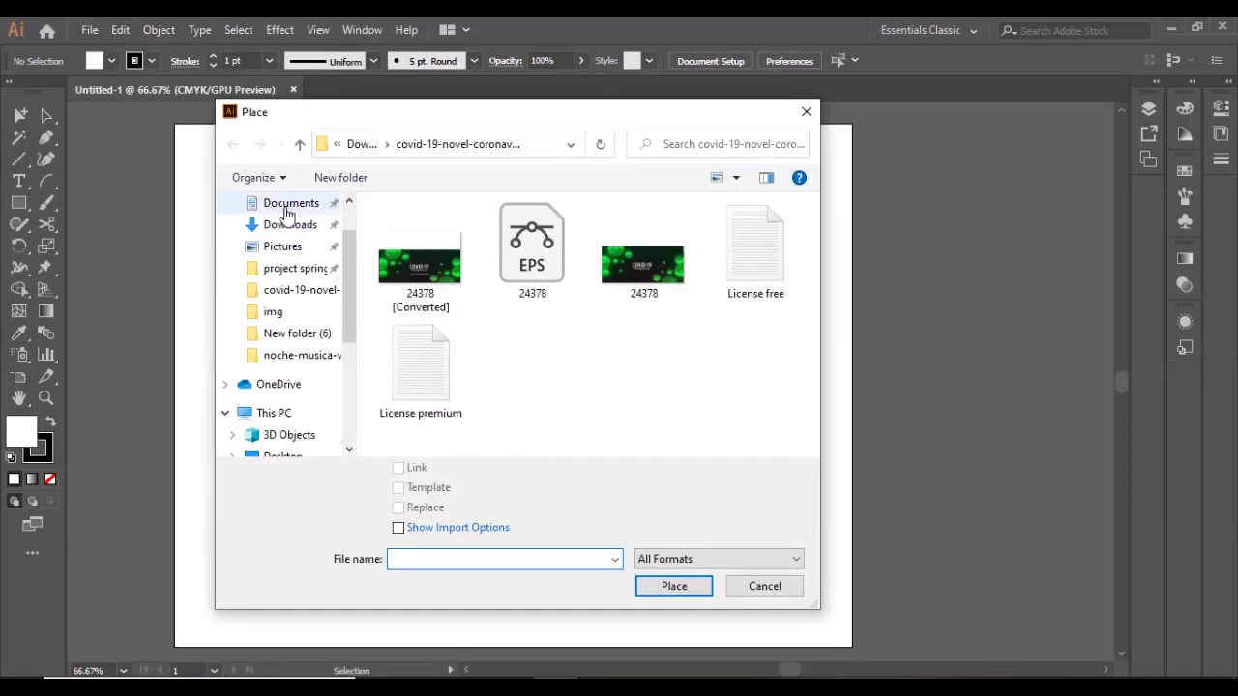
click(271, 219)
double_click(437, 242)
click(300, 144)
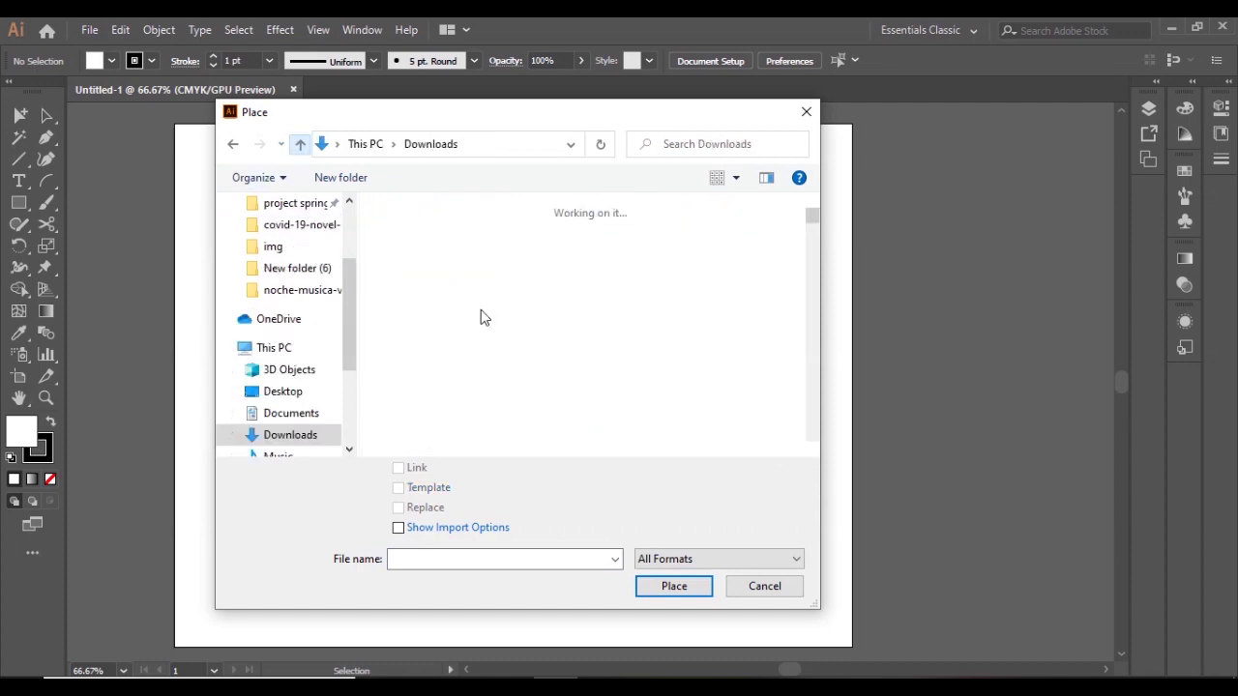
double_click(480, 315)
double_click(488, 247)
Show the folder's files as large tiles and choose Swan to place
scroll(532, 251, down, 2)
click(717, 177)
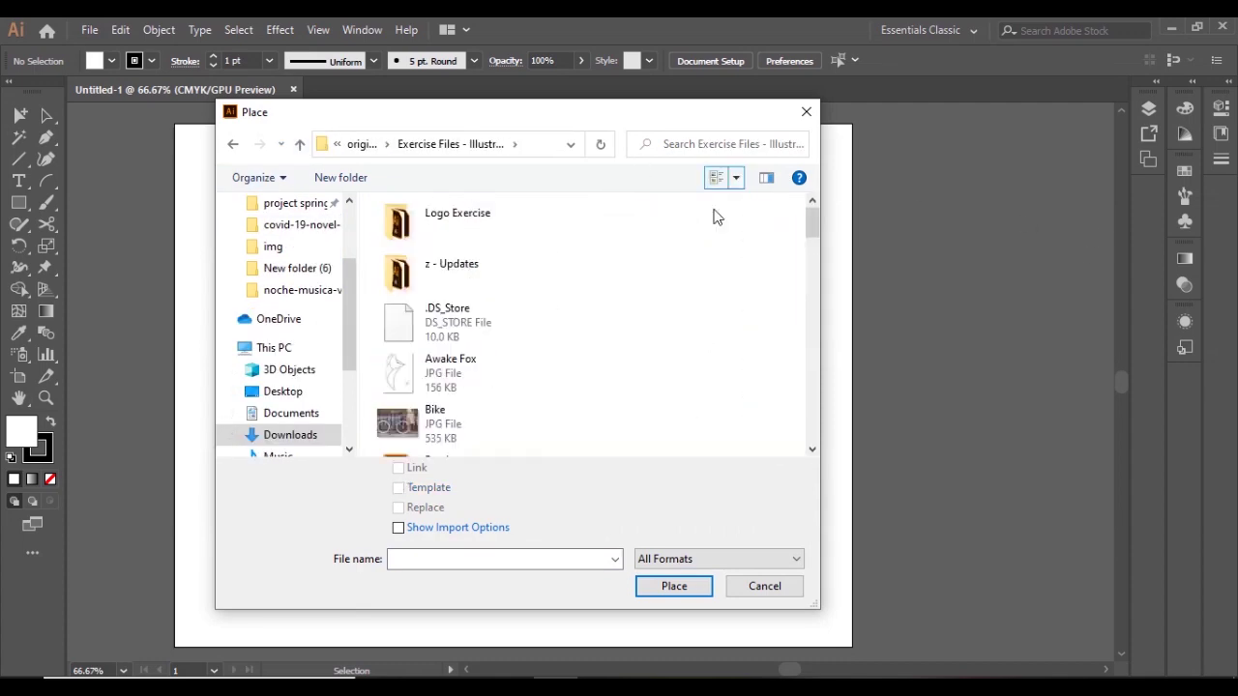
scroll(696, 312, down, 5)
scroll(697, 312, down, 10)
scroll(461, 364, up, 2)
double_click(460, 363)
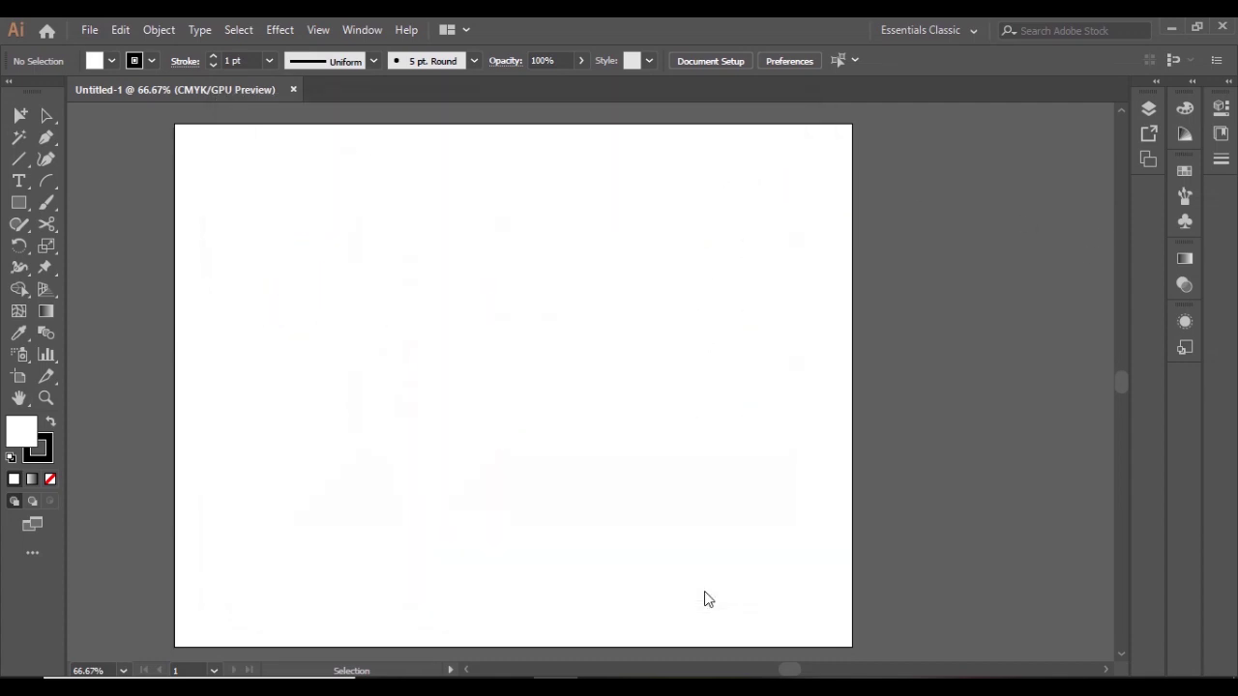
Place the Swan sketch on the artboard, enlarged and positioned
click(244, 155)
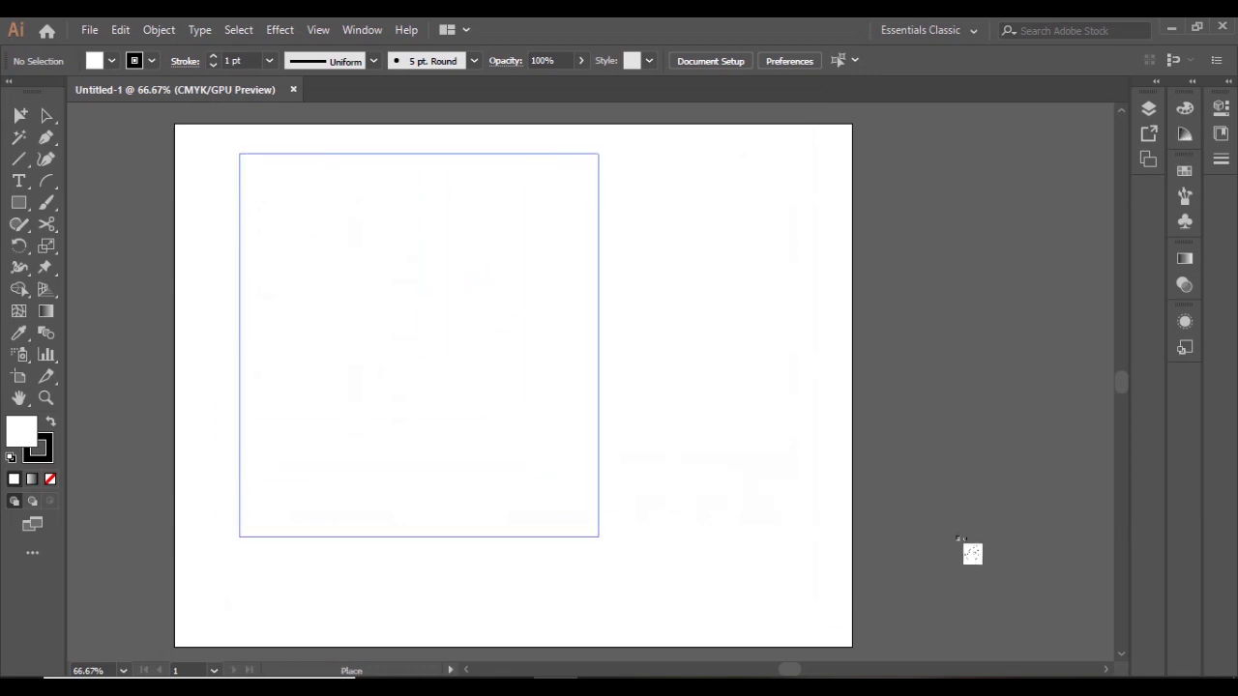
drag(442, 361, 522, 379)
drag(680, 554, 749, 606)
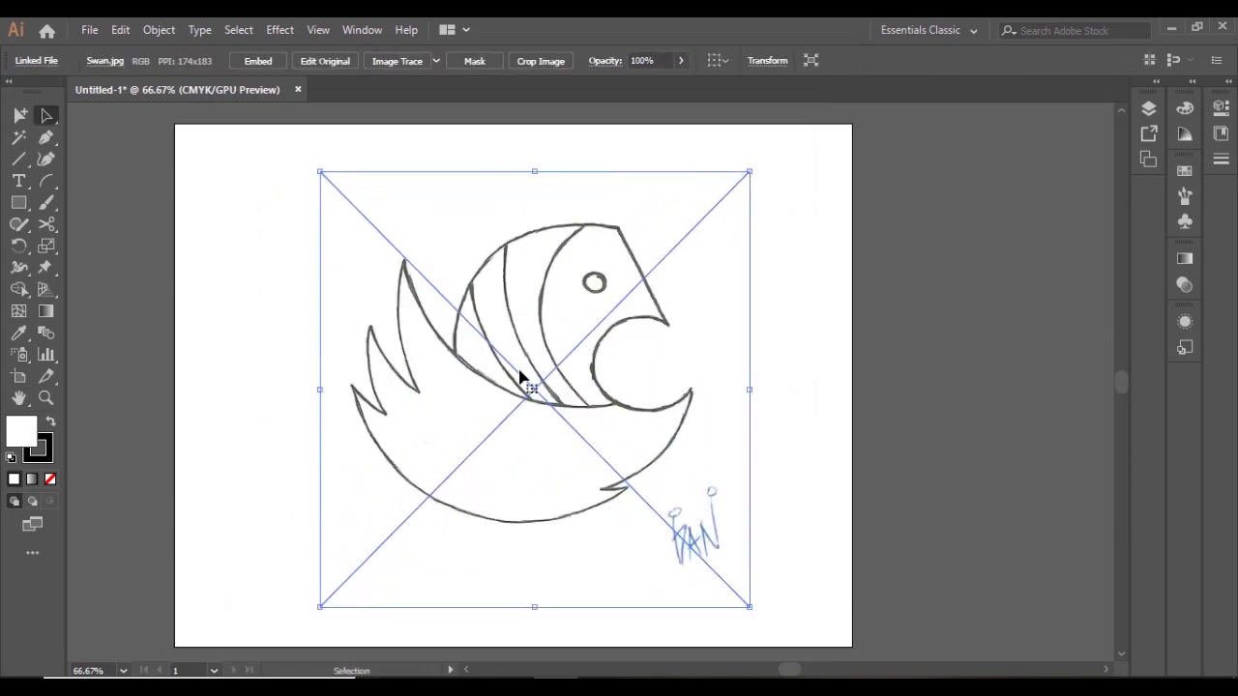
drag(516, 378, 496, 374)
Lock Layer 1 with the sketch and add a new Layer 2 above it
click(1149, 107)
click(943, 128)
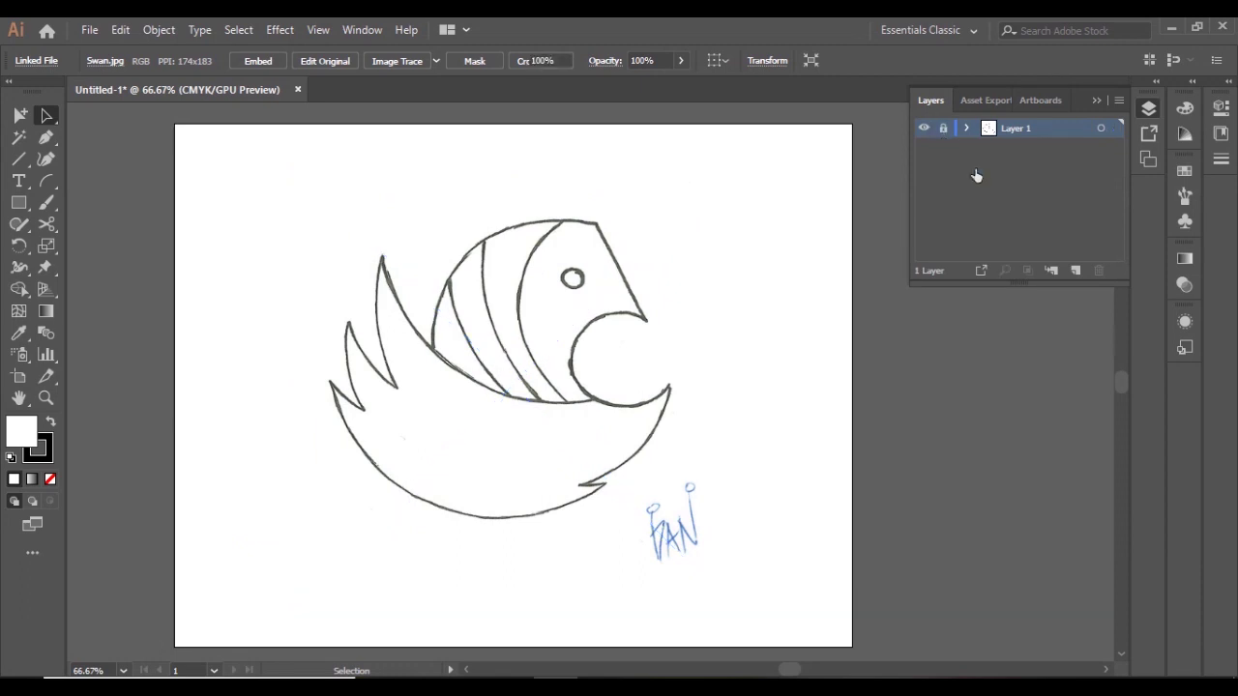
click(1075, 270)
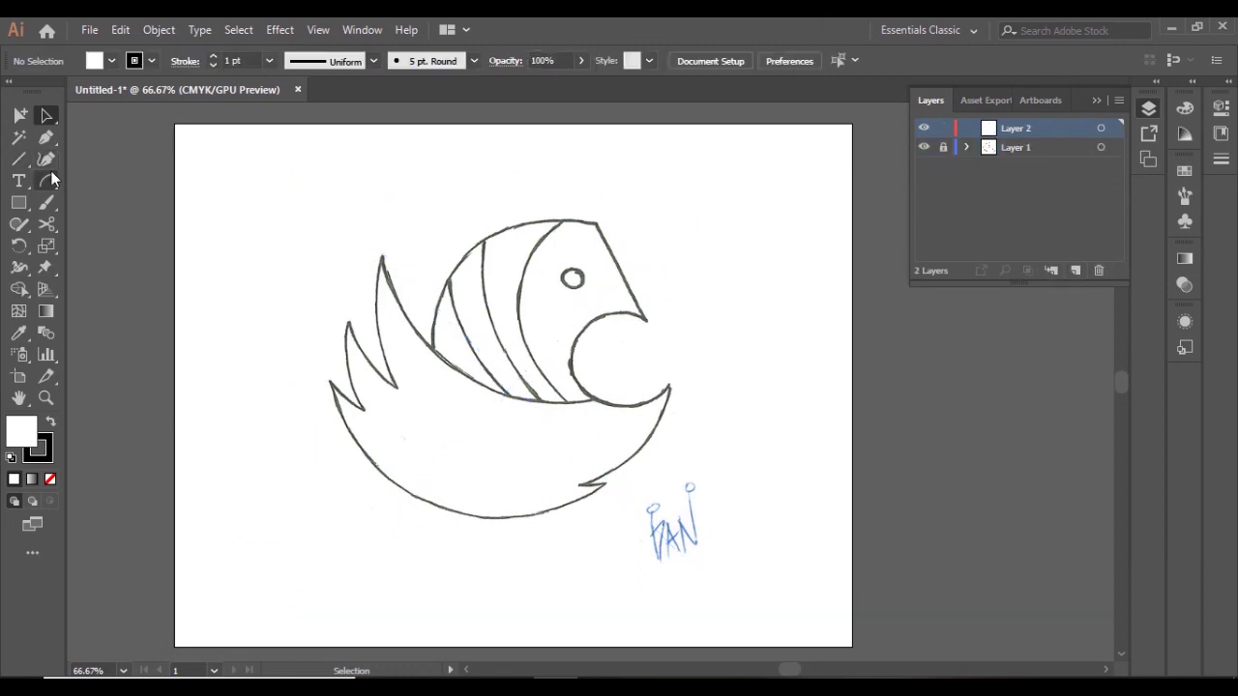
Draw a large Ellipse-tool circle with no fill and a black 1 pt stroke
click(18, 202)
click(92, 246)
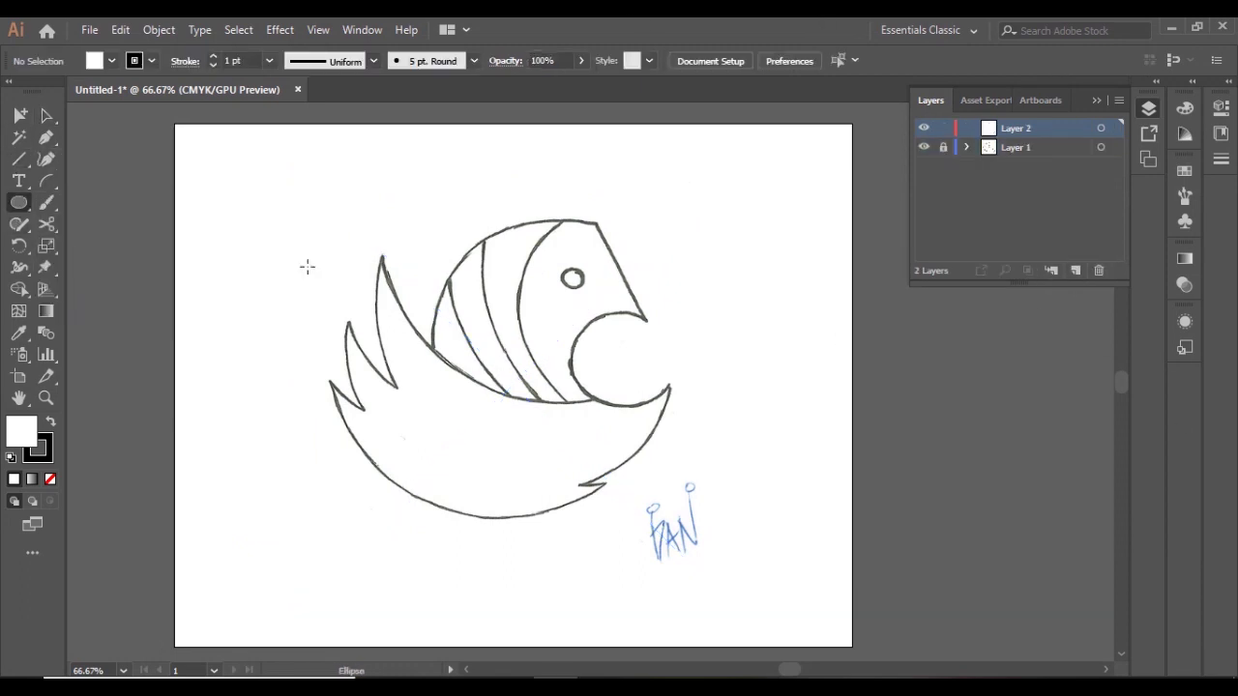
mouse_move(333, 295)
mouse_down()
mouse_move(418, 399)
mouse_move(617, 580)
mouse_up()
click(1182, 319)
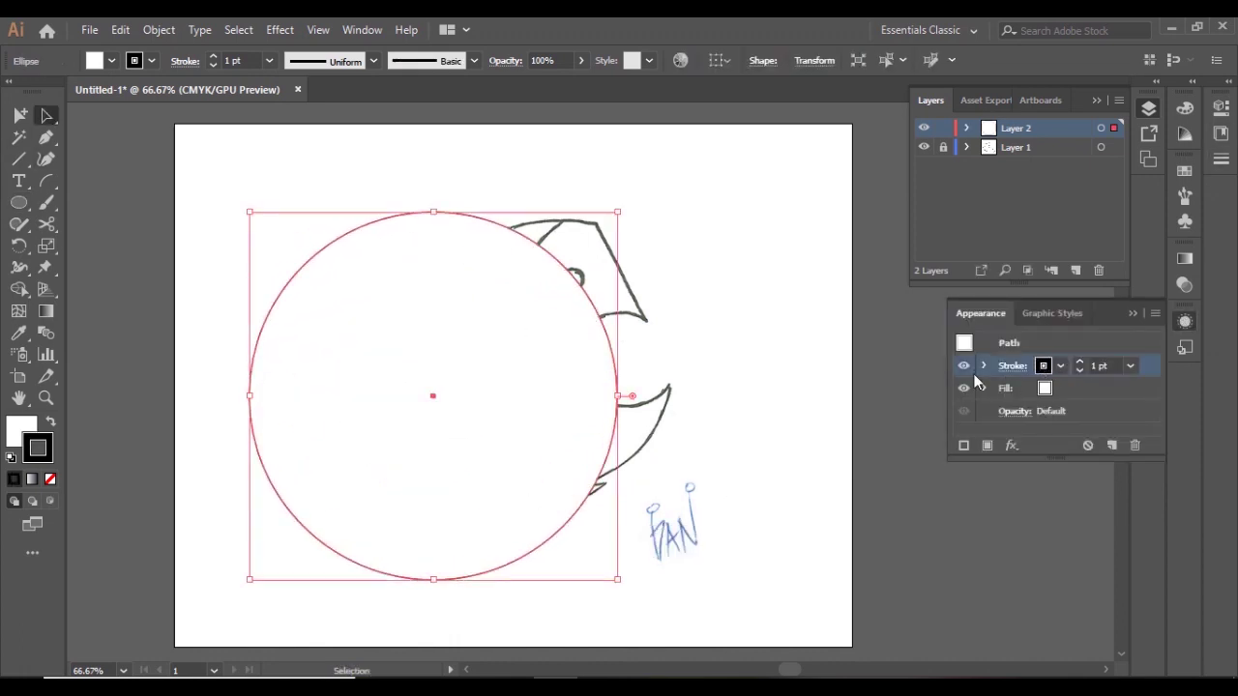
click(1060, 365)
click(870, 390)
click(1046, 389)
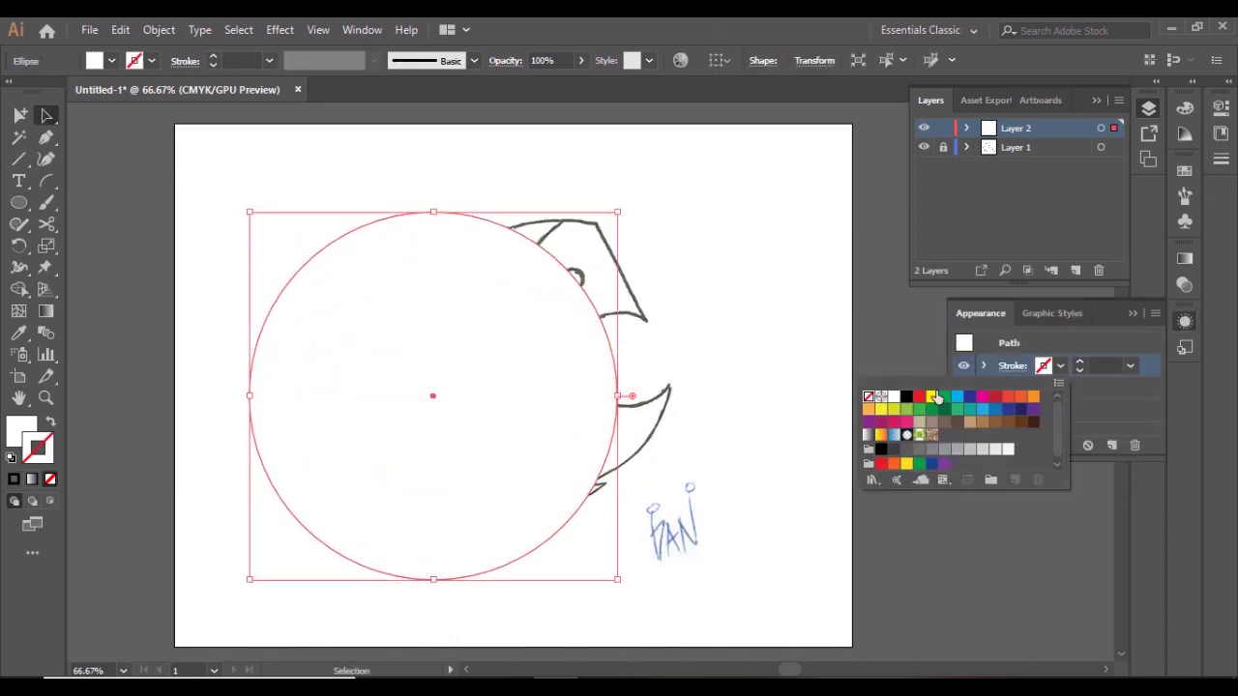
click(906, 397)
click(1060, 388)
click(868, 397)
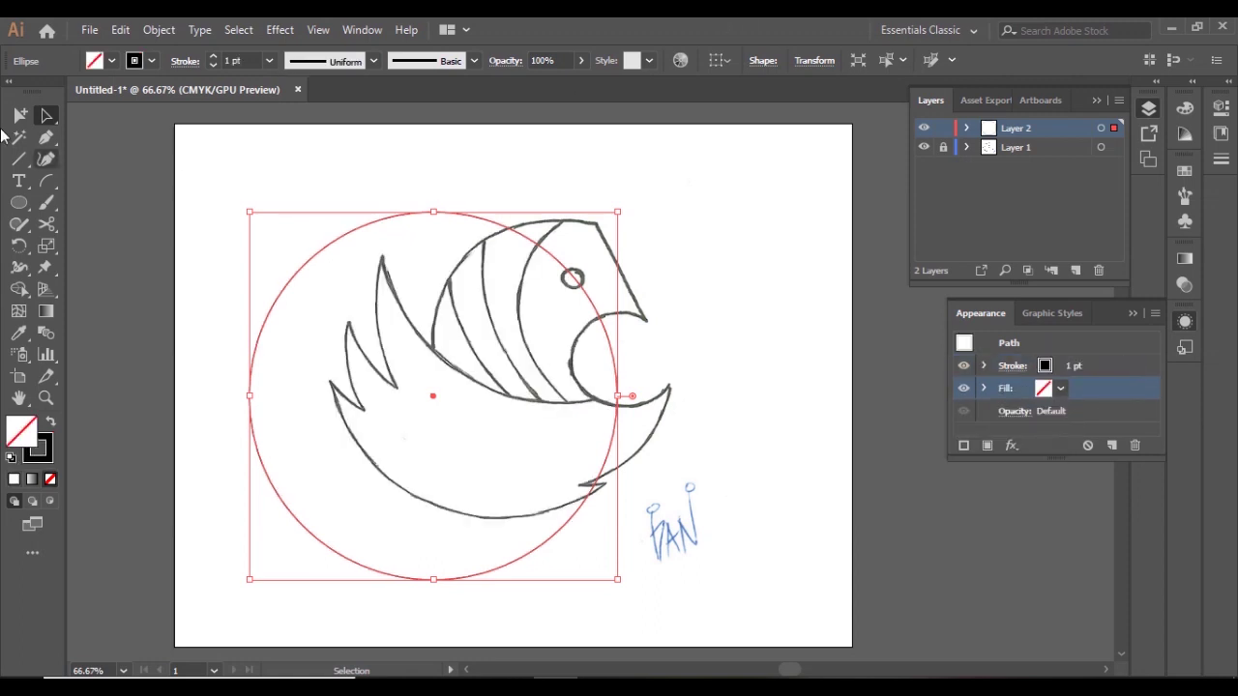
Move and scale the circle to about 398.93 pt over the body outline
mouse_move(440, 394)
mouse_down()
mouse_move(518, 345)
mouse_move(506, 336)
mouse_up()
mouse_move(691, 141)
mouse_down()
mouse_move(623, 213)
mouse_move(679, 174)
mouse_up()
click(485, 358)
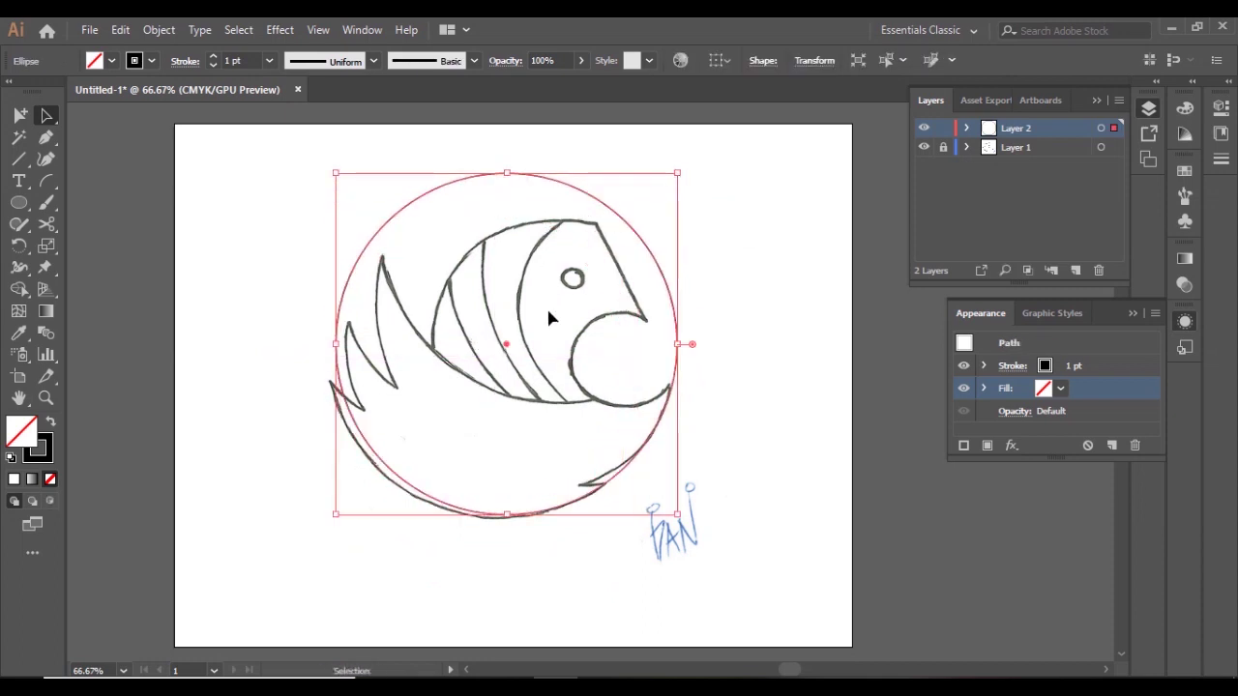
drag(508, 346, 500, 352)
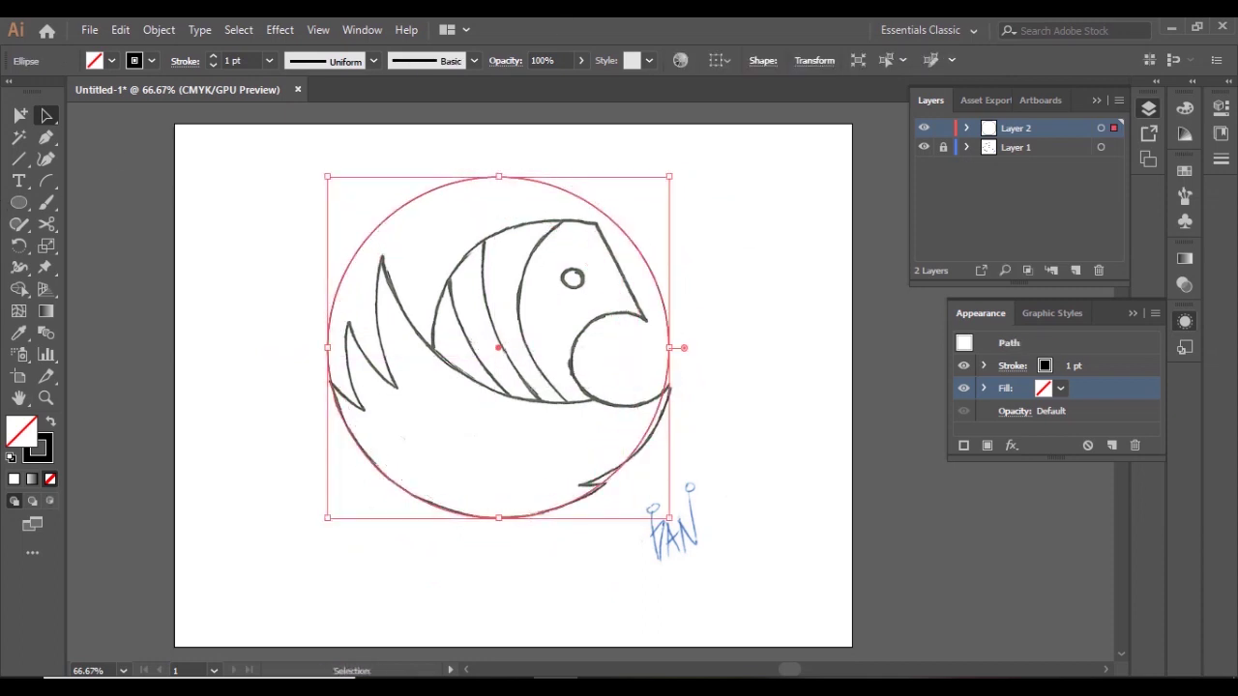
click(114, 161)
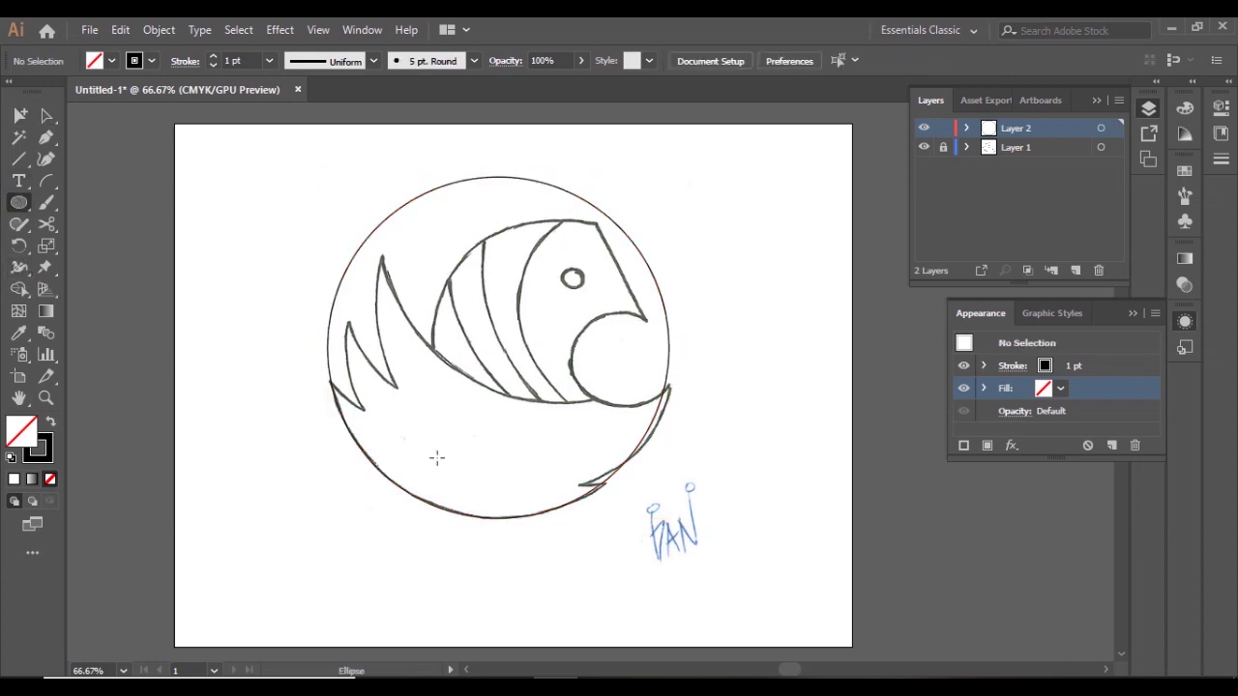
Draw a second large circle around the bird and shift it right and down
drag(282, 243, 641, 491)
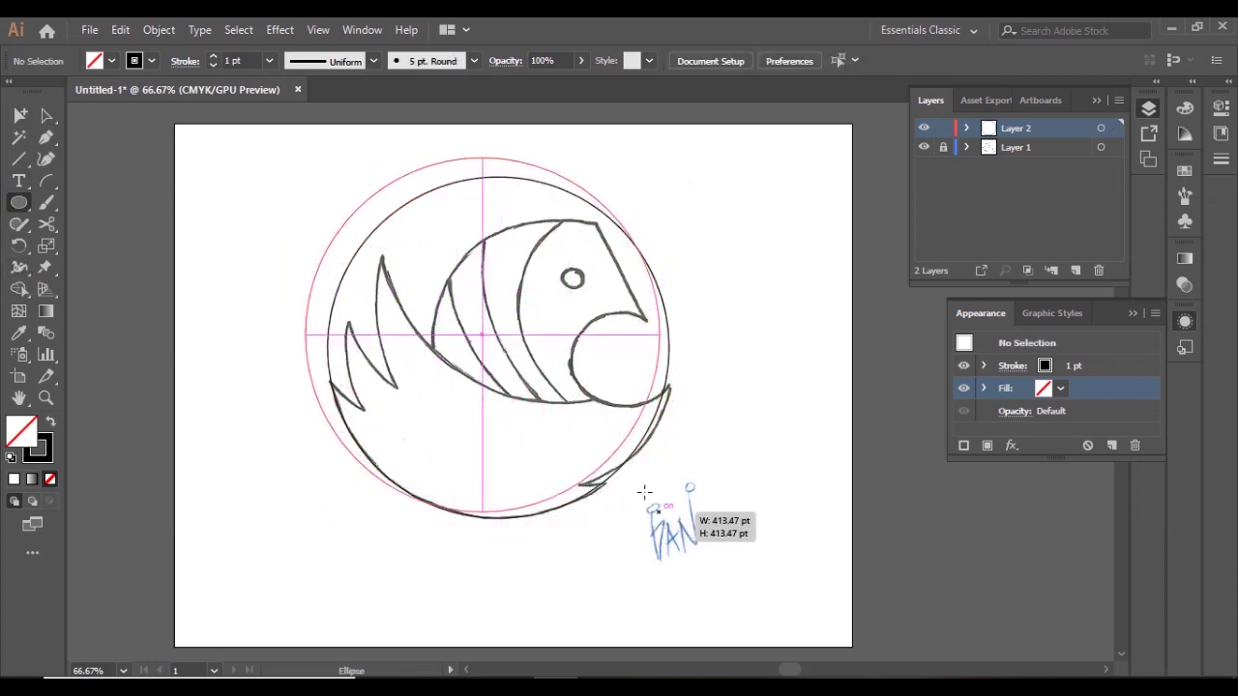
click(42, 117)
drag(477, 325, 517, 335)
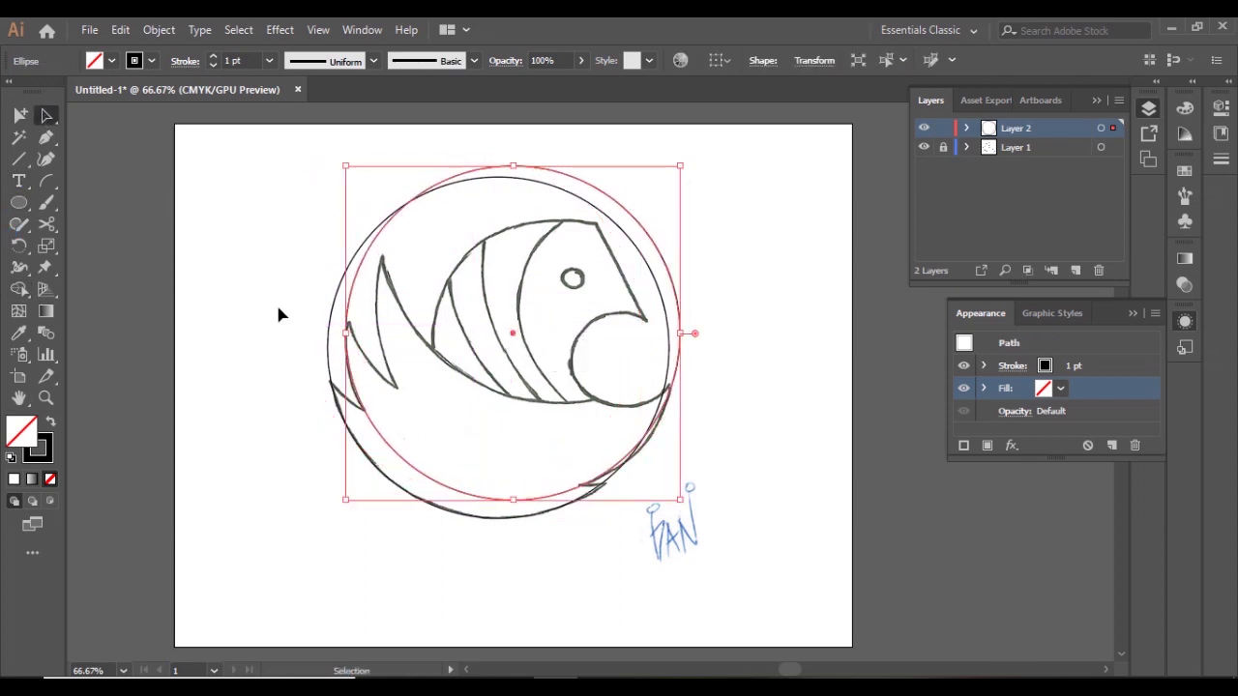
Draw a smaller circle over the head, then resize the large circle to fit
key(l)
key(ctrl+shift+a)
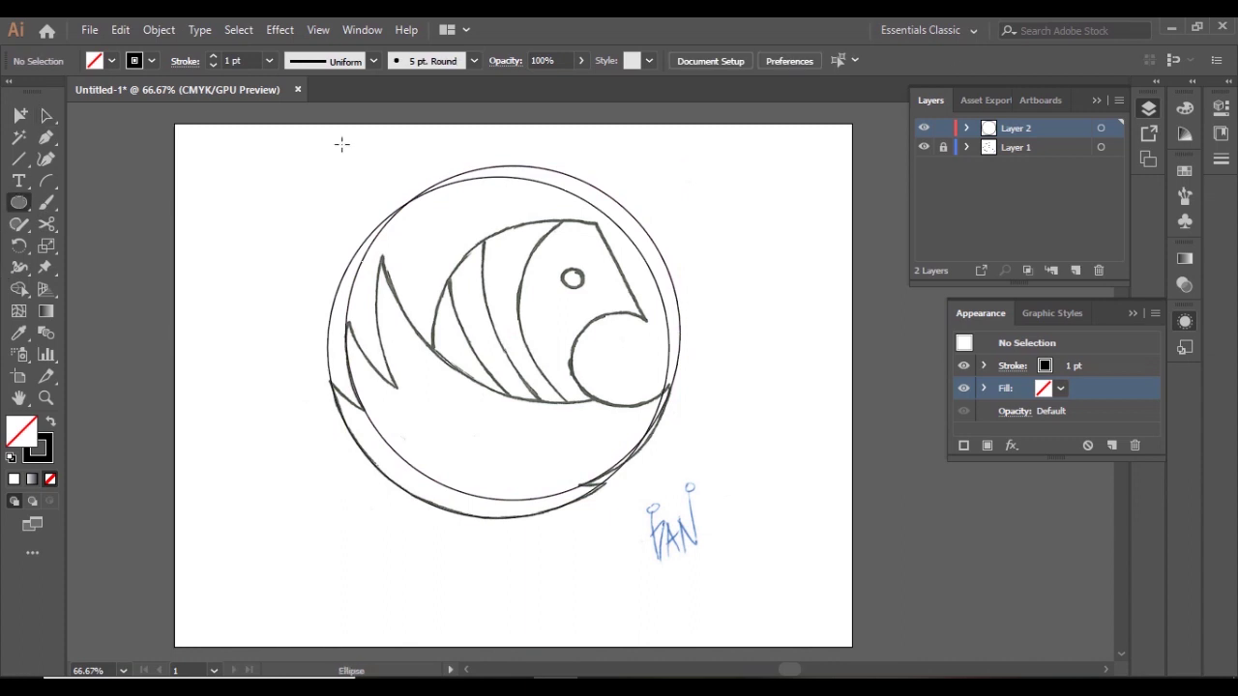
drag(342, 144, 636, 370)
drag(493, 280, 493, 285)
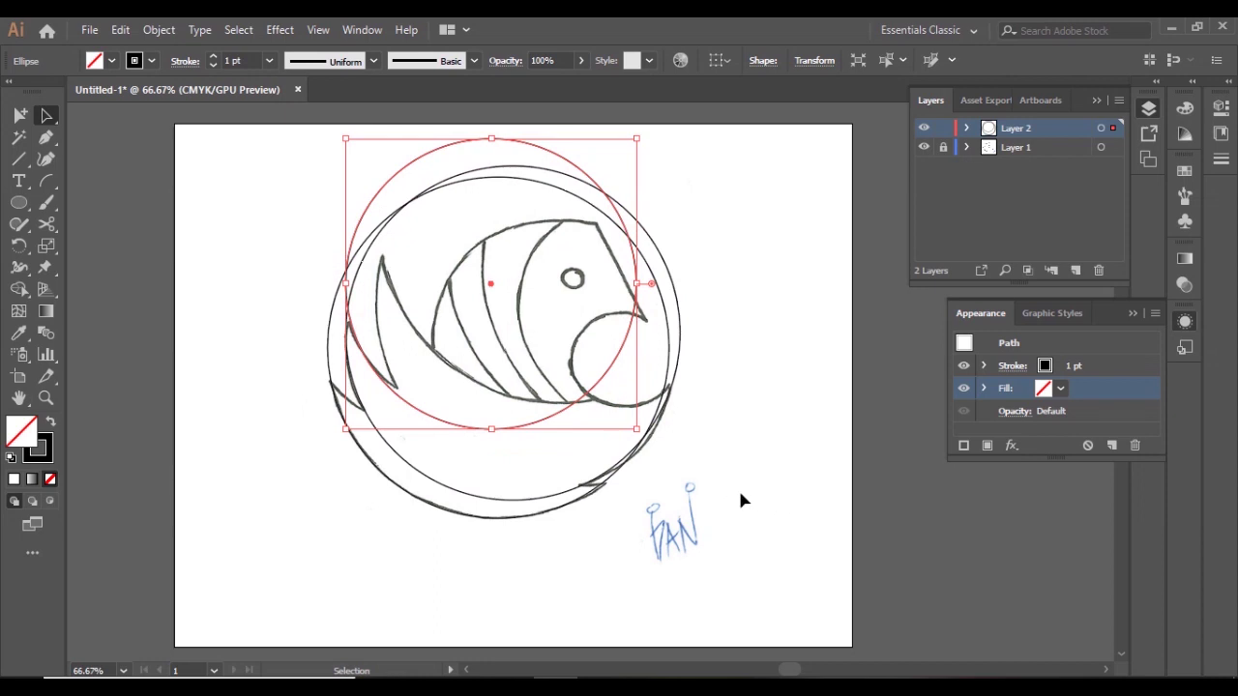
click(592, 487)
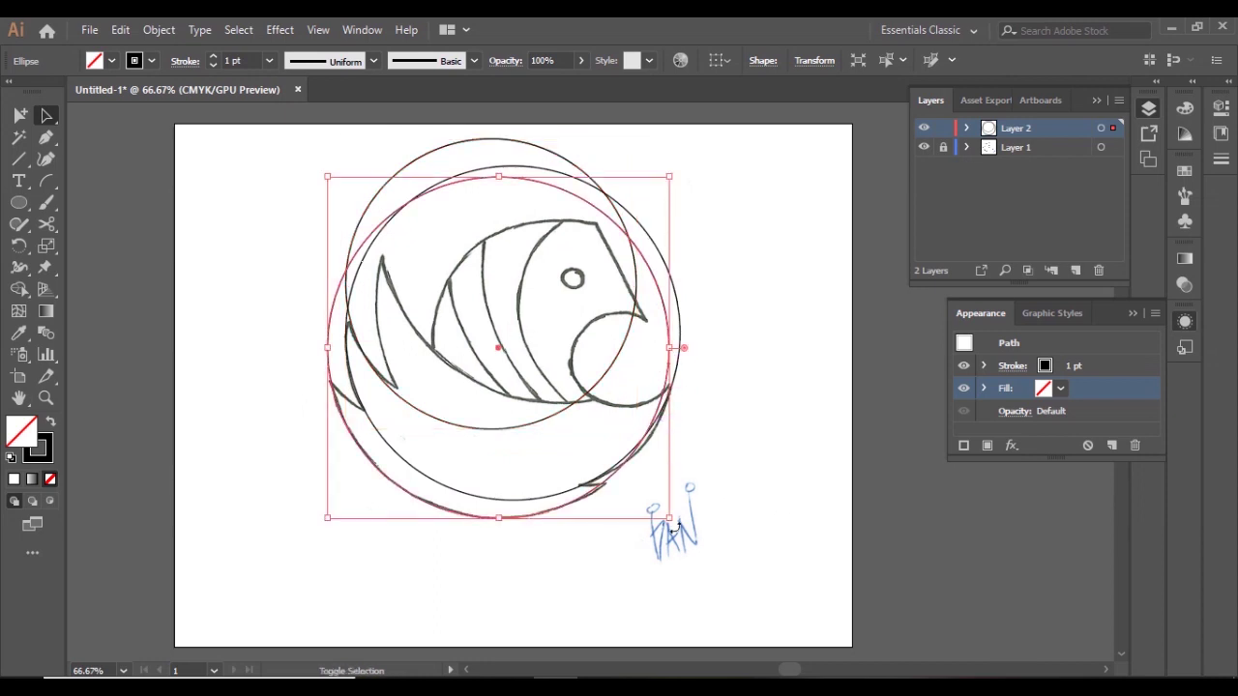
drag(677, 527, 605, 477)
drag(682, 509, 680, 500)
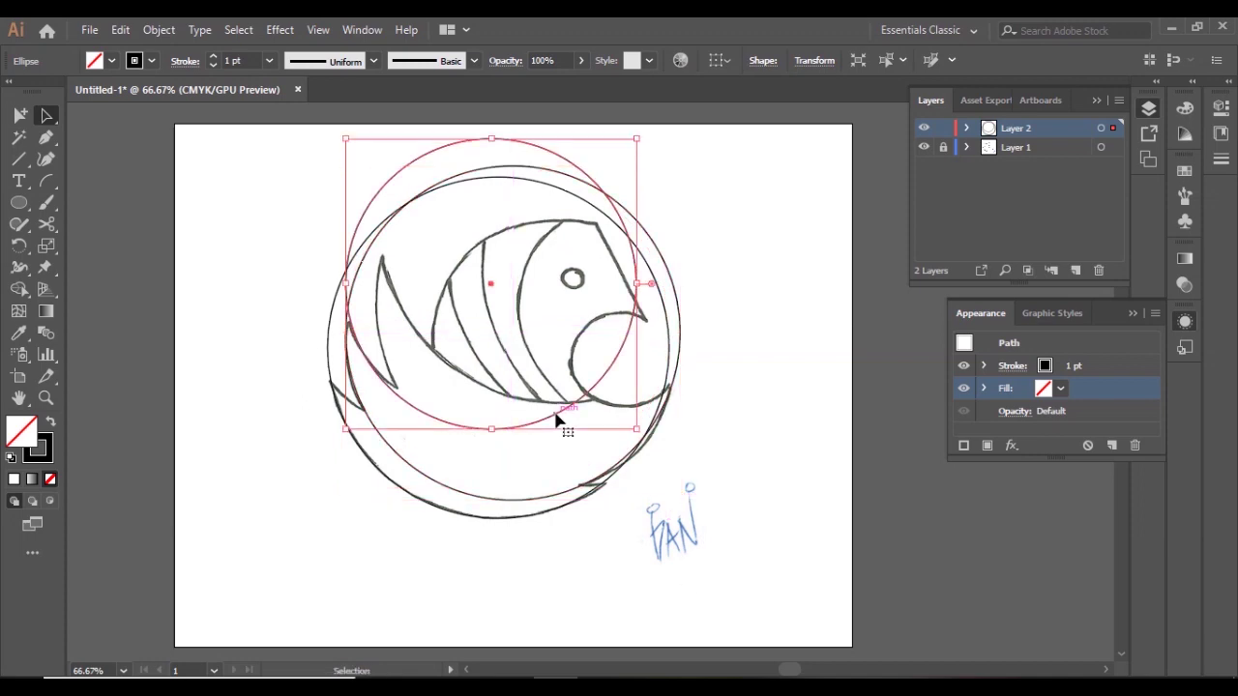
click(119, 166)
Select all circles with the Shape Builder, then clear the selection
key(ctrl+a)
key(shift+m)
scroll(428, 318, up, 2)
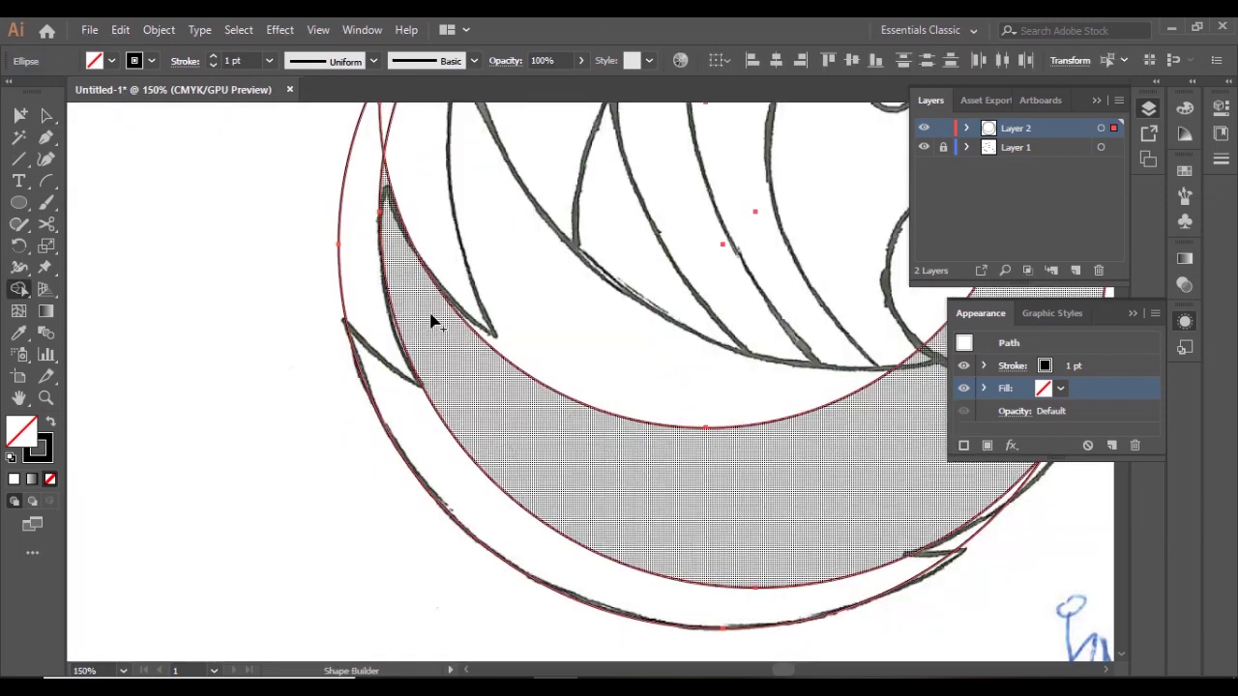
scroll(546, 244, down, 1)
scroll(475, 497, up, 3)
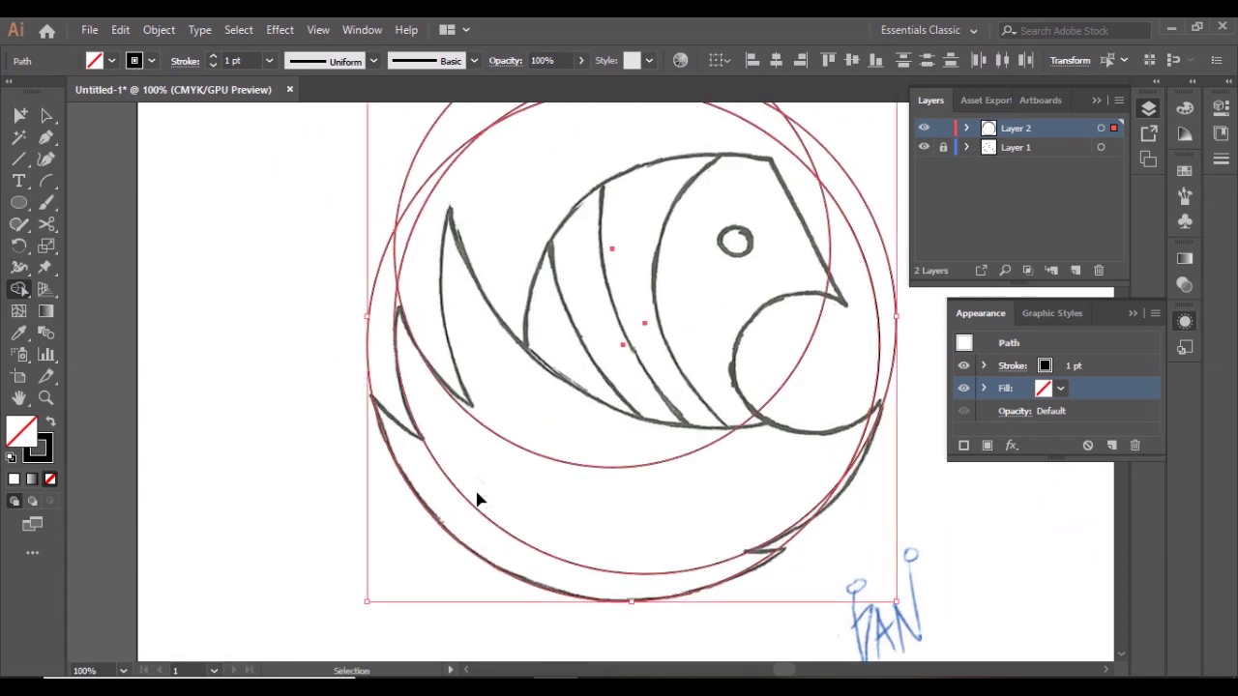
click(43, 116)
key(ctrl+shift+a)
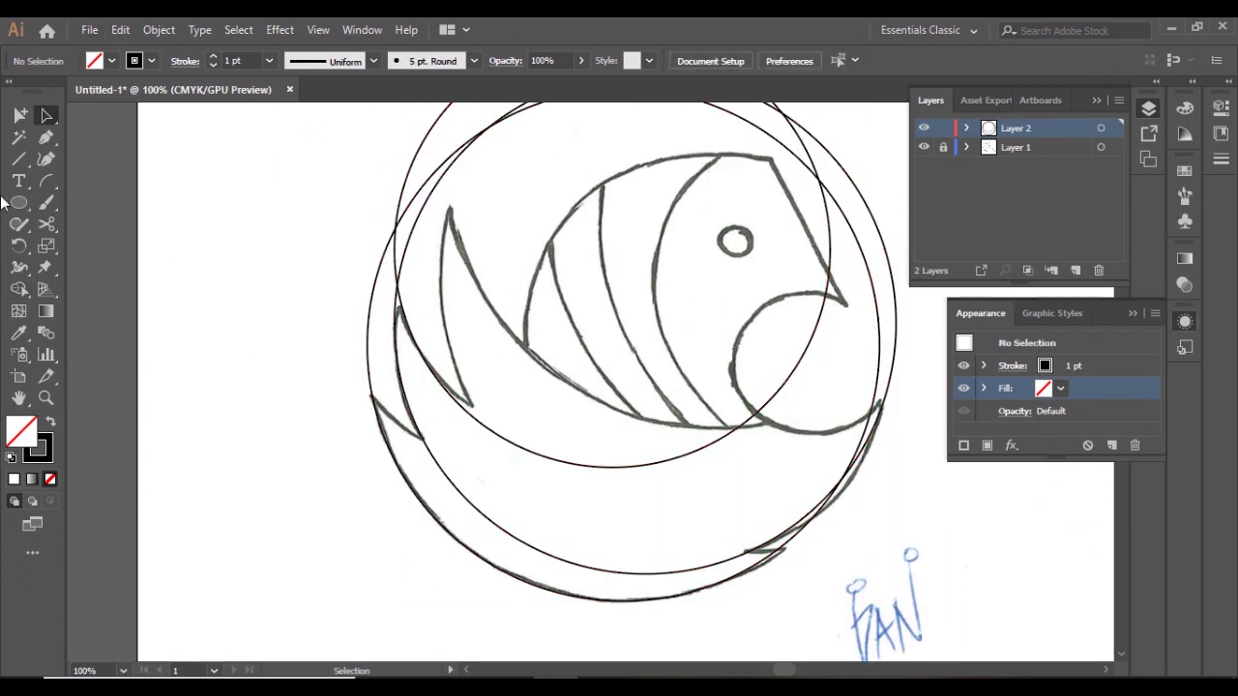
Draw a small circle on the tail tip and merge its region with Shape Builder
drag(393, 374, 443, 412)
drag(406, 353, 438, 374)
key(ctrl+a)
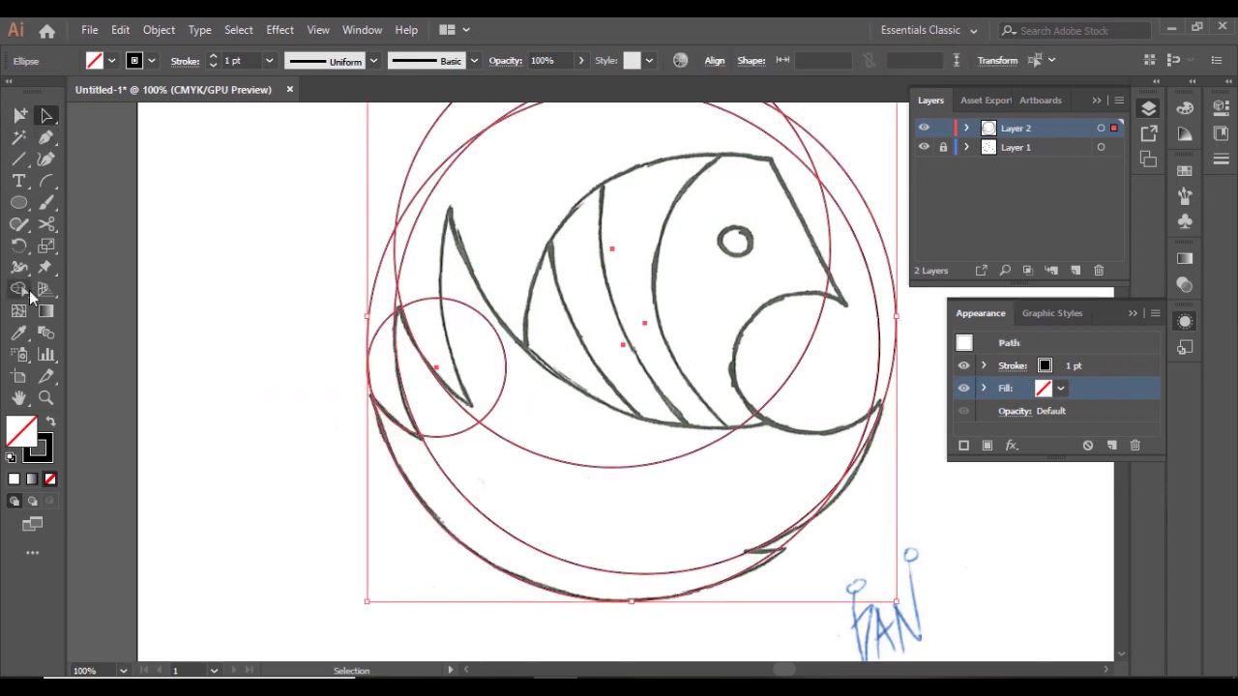
key(shift+m)
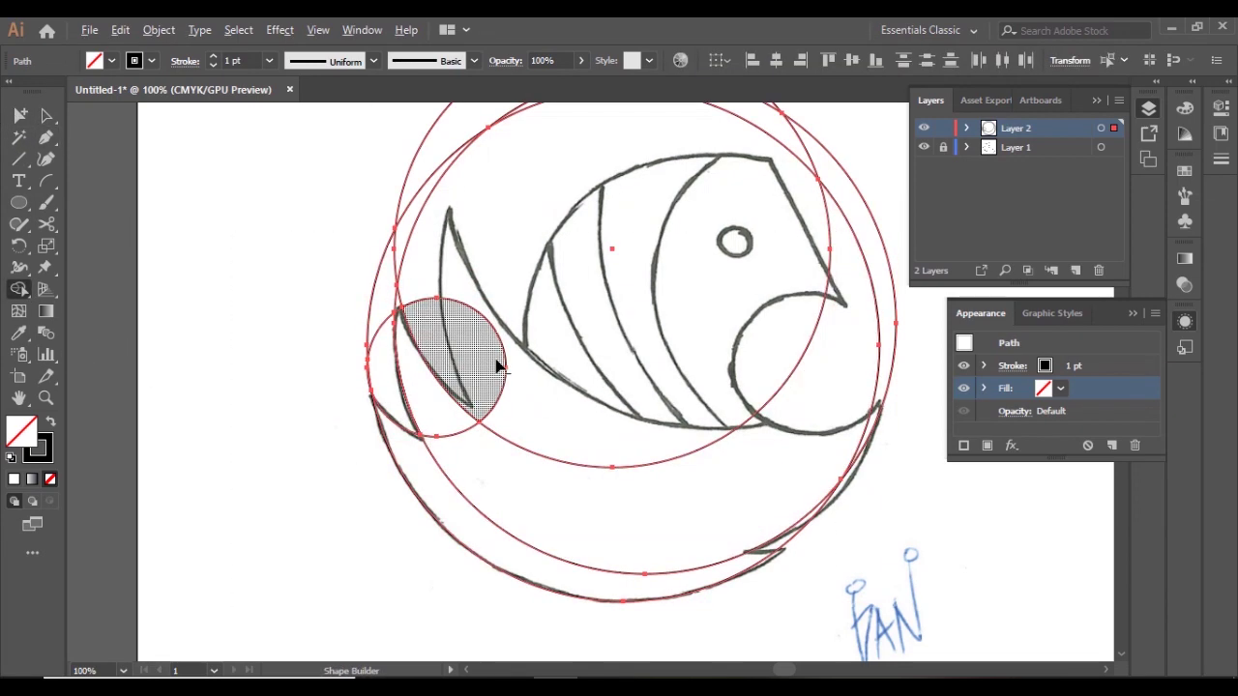
click(456, 452)
Merge the small tail circle into the large circle region with a Shape Builder drag
click(45, 115)
click(552, 456)
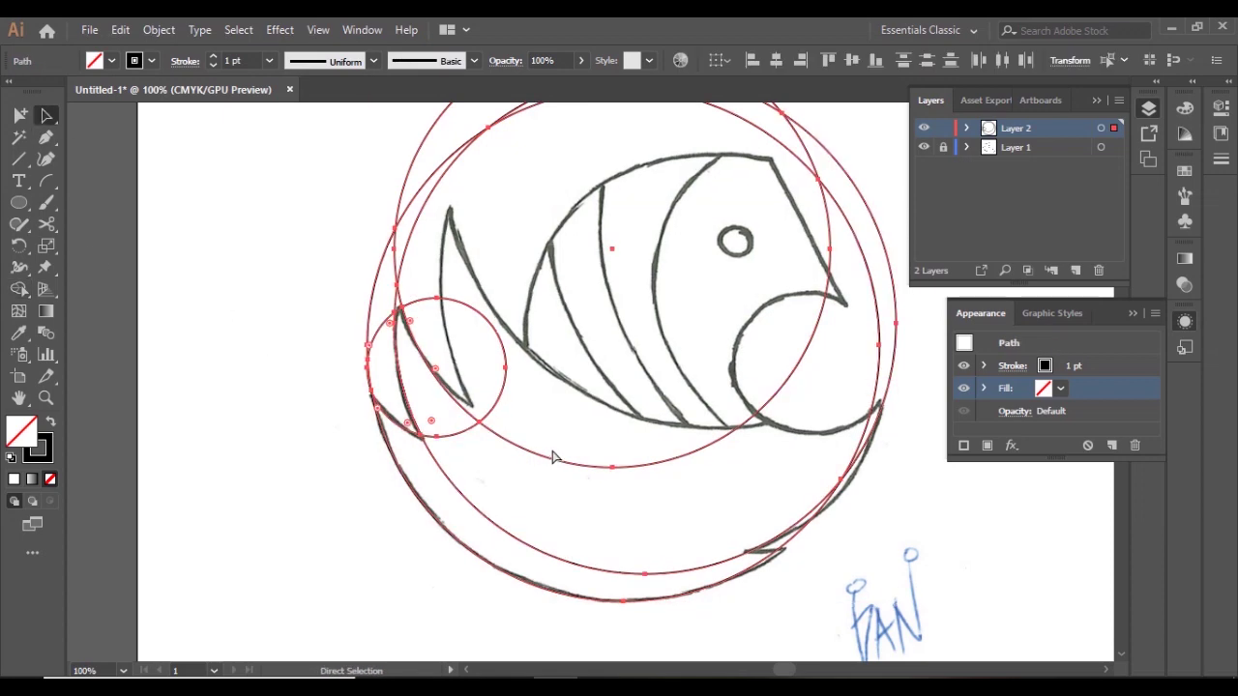
click(552, 499)
key(ctrl+a)
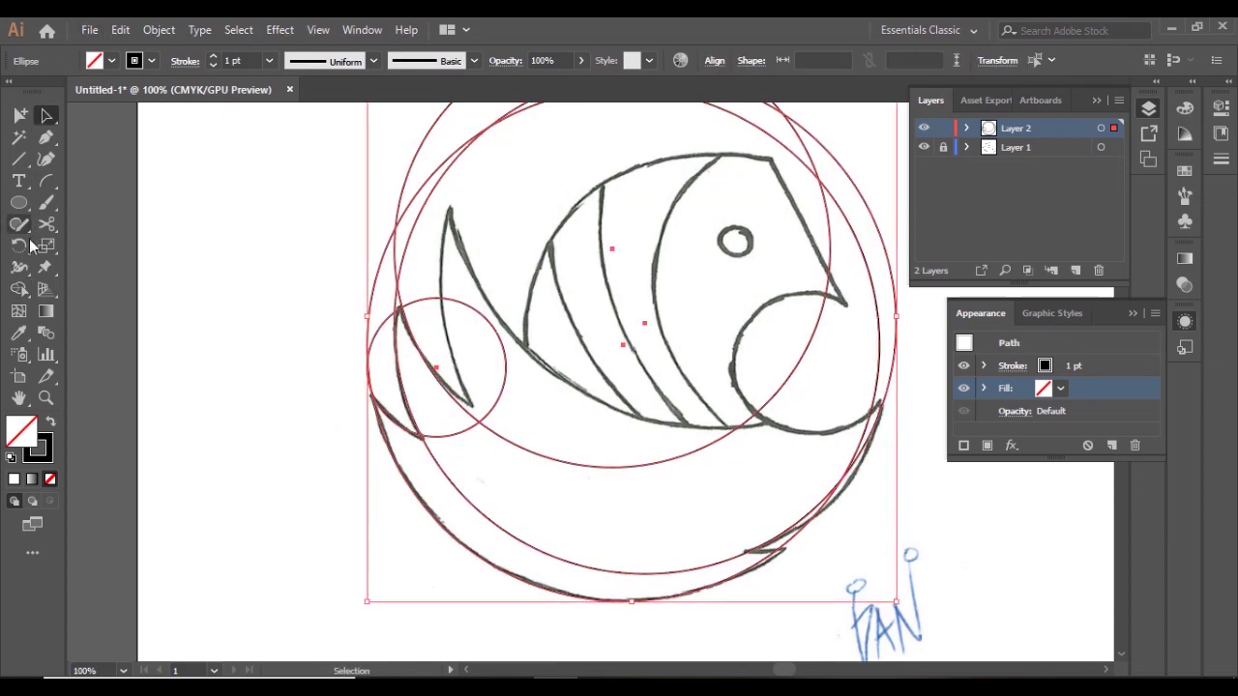
key(shift+m)
drag(484, 346, 483, 462)
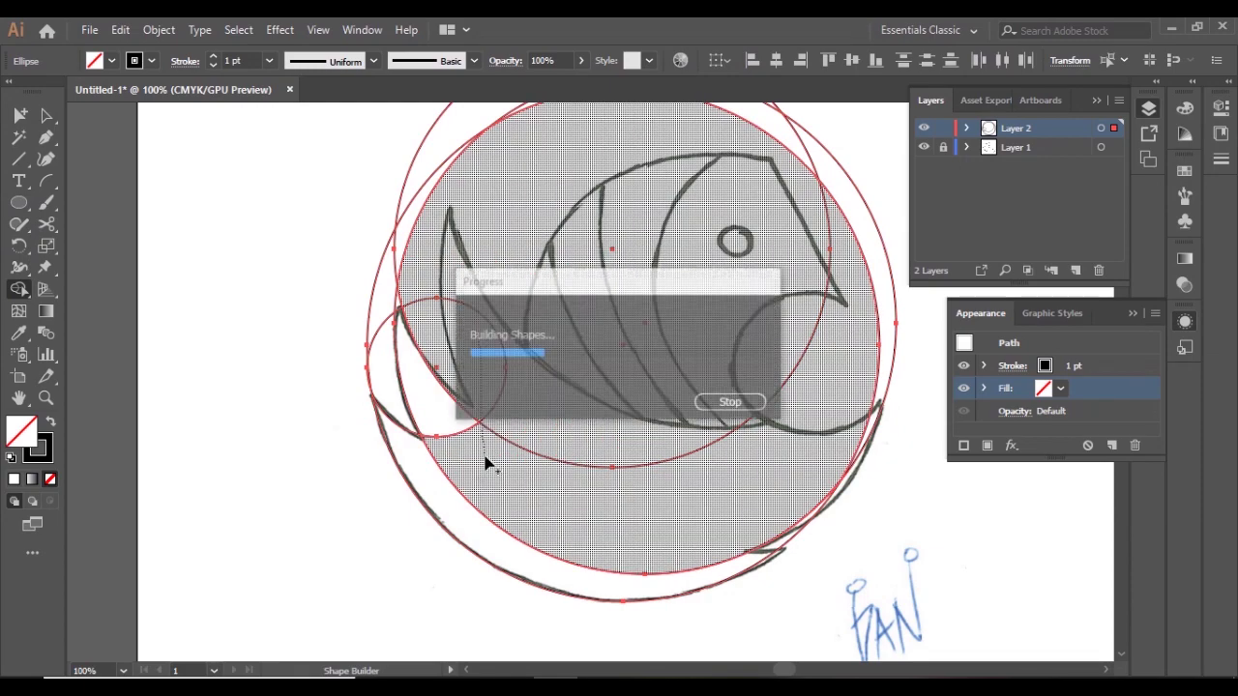
scroll(602, 456, up, 2)
scroll(602, 456, down, 1)
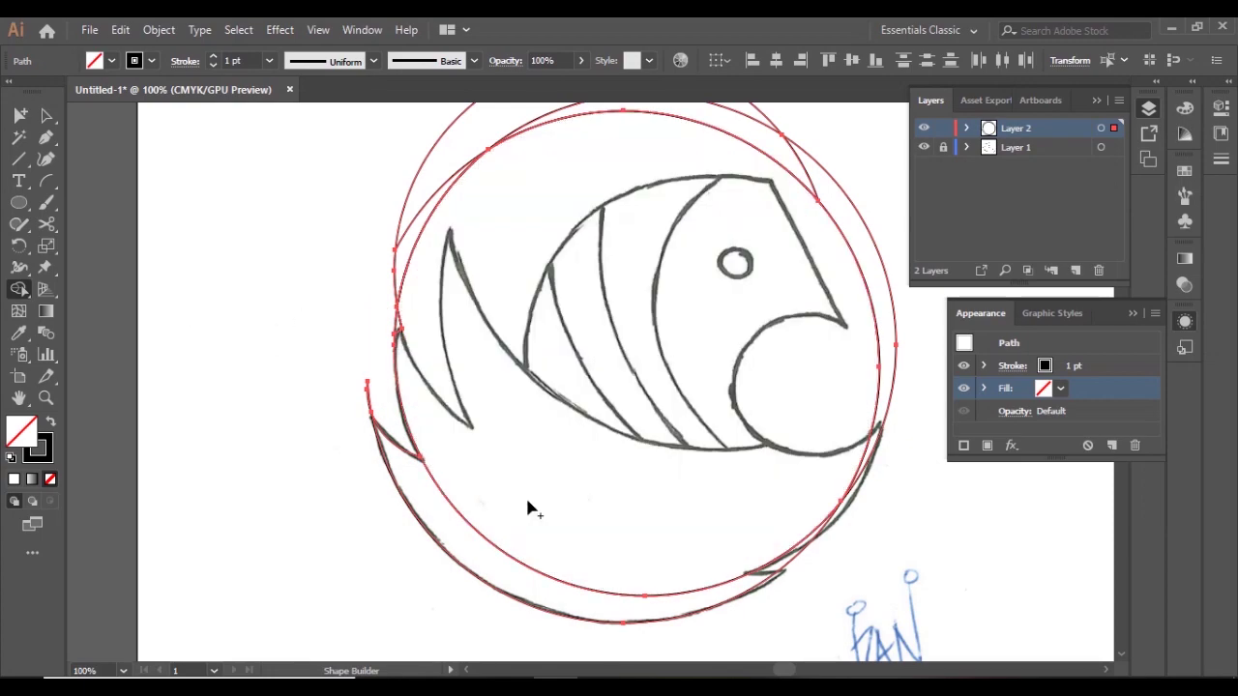
Zoom in and inspect the tail stroke and curved outline paths by selecting them
scroll(450, 379, up, 1)
click(46, 115)
click(382, 471)
scroll(385, 471, up, 1)
click(372, 387)
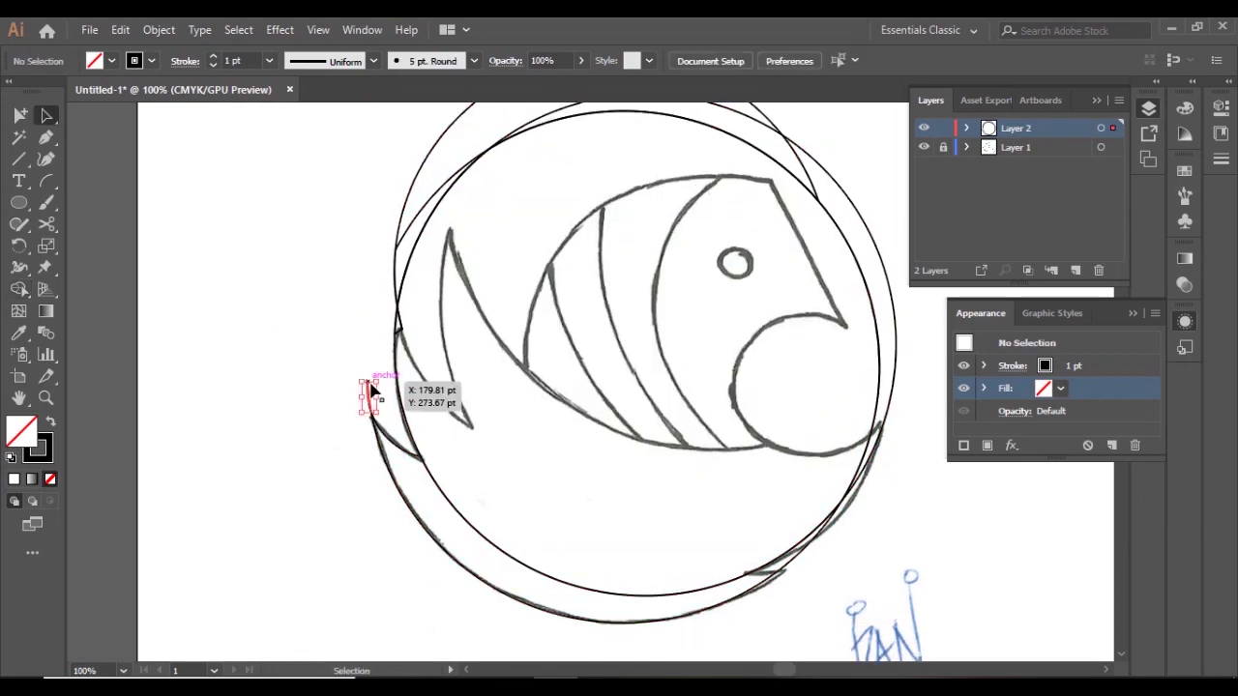
click(329, 348)
scroll(400, 395, up, 2)
scroll(400, 395, up, 2)
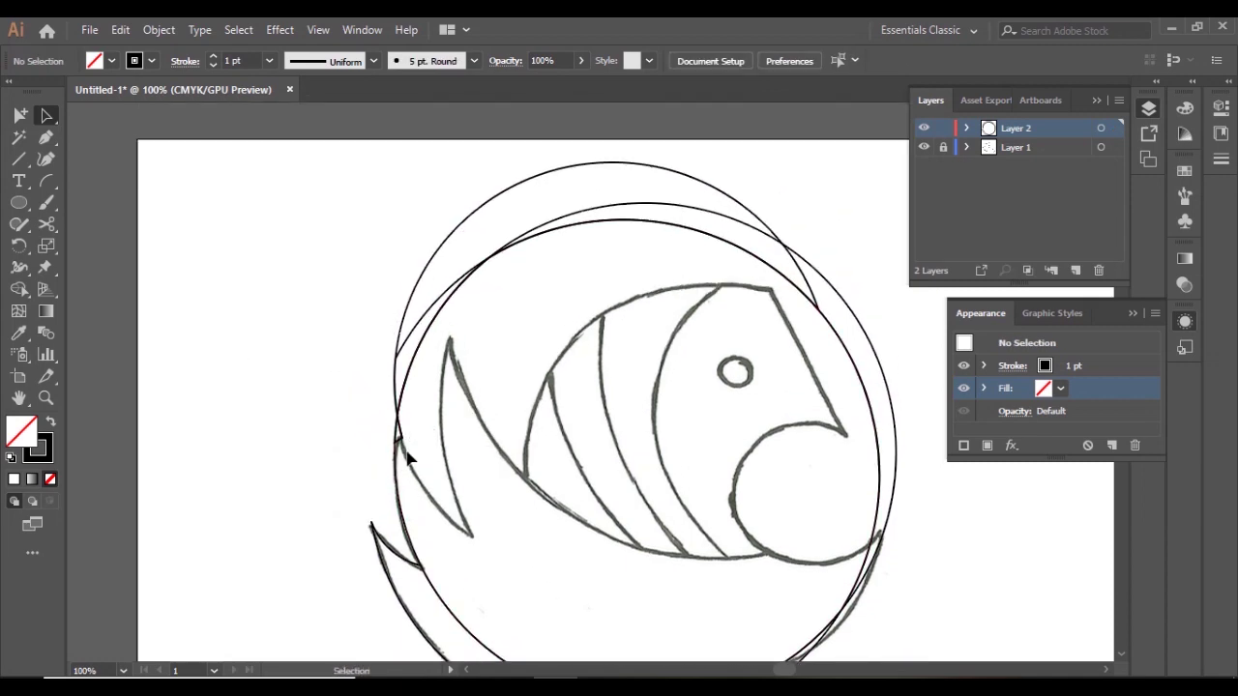
scroll(392, 387, up, 3)
click(391, 385)
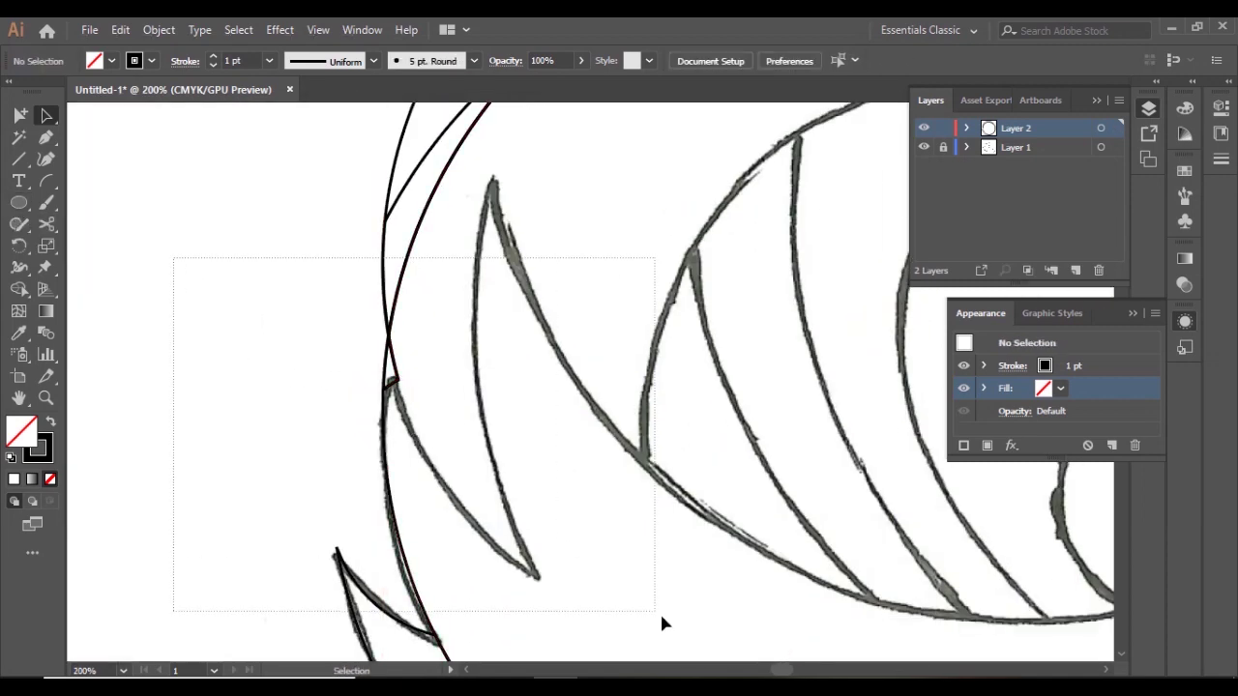
drag(661, 620, 661, 619)
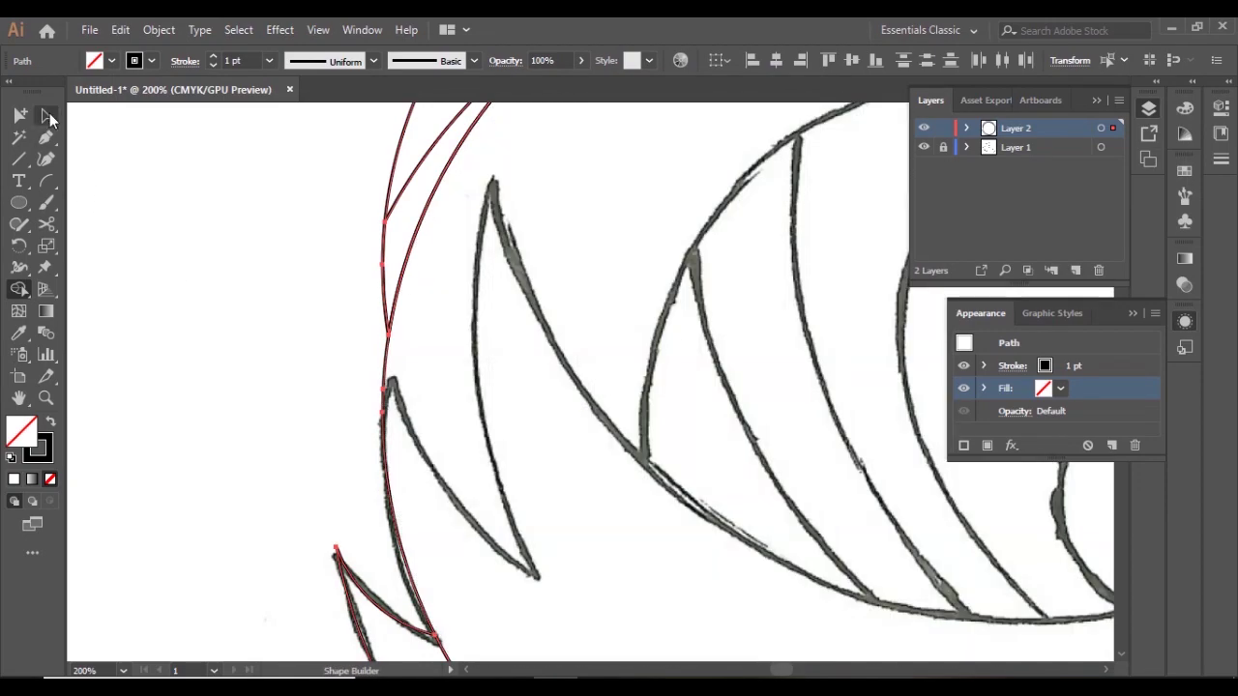
Delete the extra outer circle with Direct Selection, then zoom back in
click(46, 116)
key(ctrl+minus)
key(ctrl+minus)
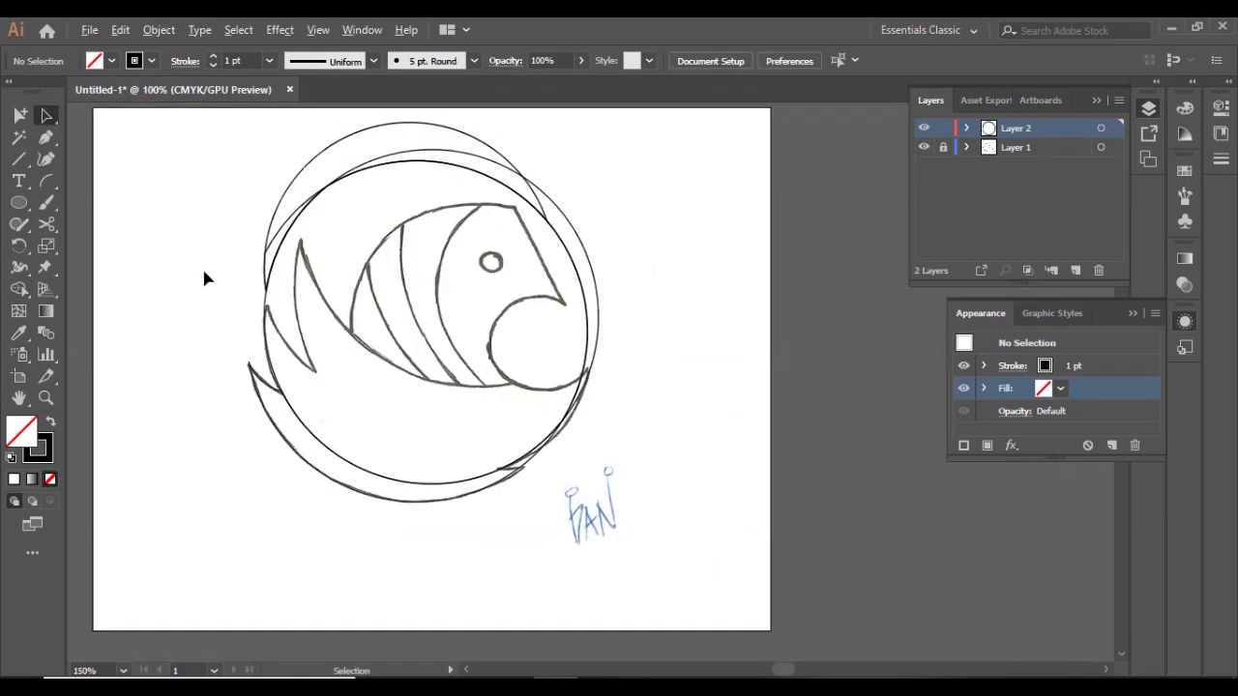
key(ctrl+minus)
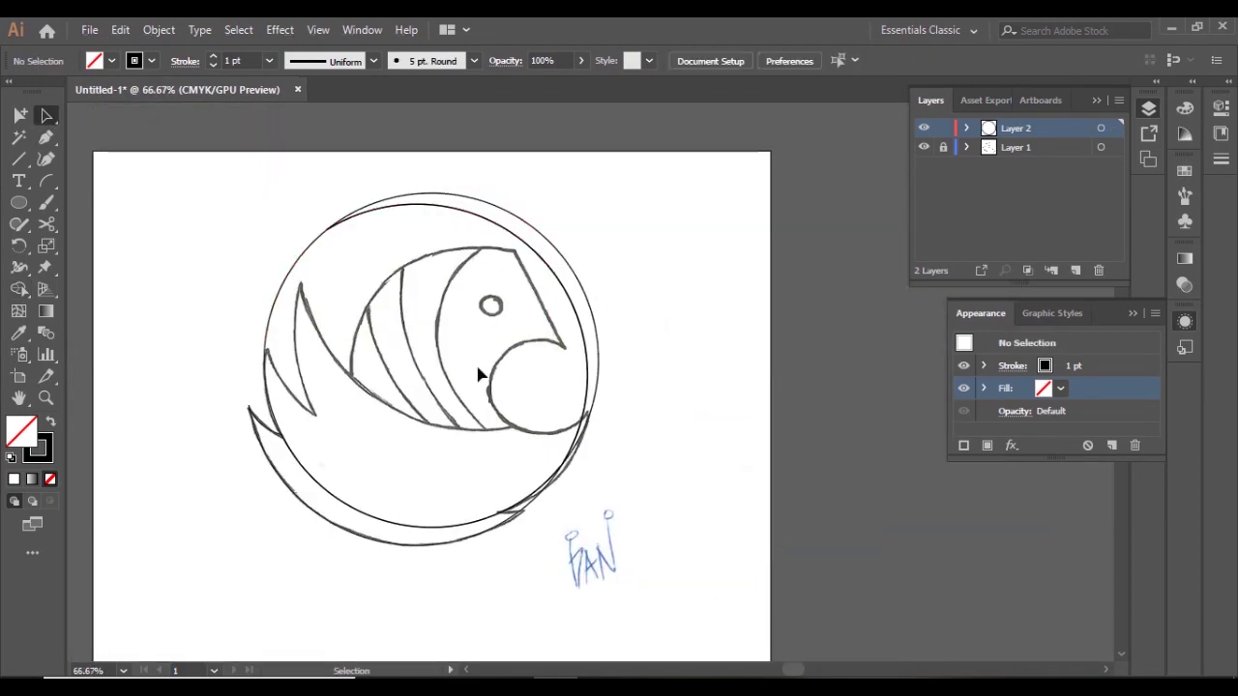
click(545, 251)
key(Delete)
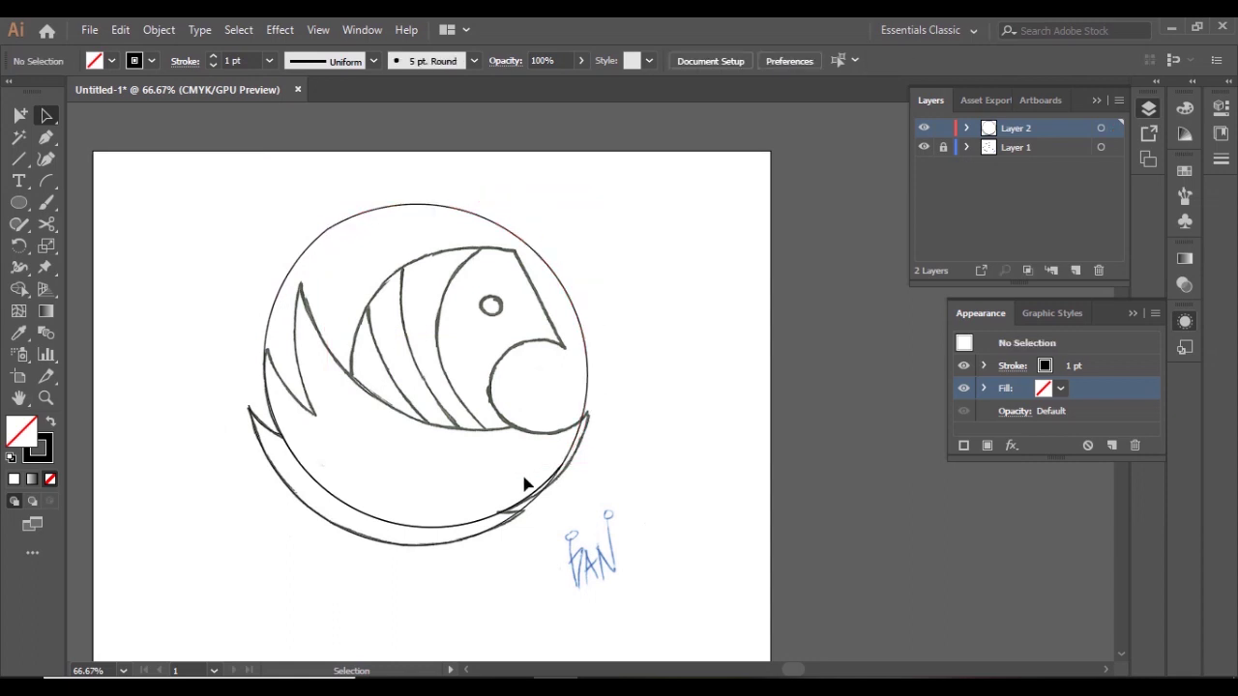
key(ctrl+plus)
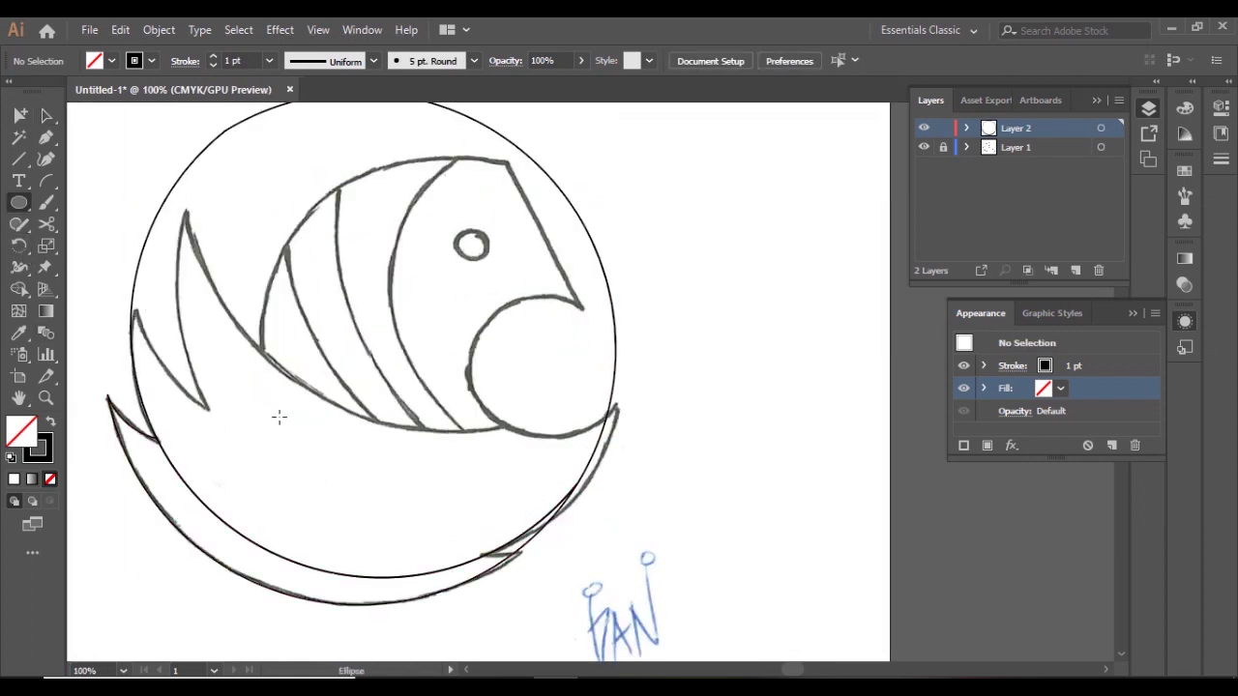
Draw a new circle over the bird's wing stripes
click(278, 417)
click(658, 387)
key(ctrl+minus)
key(ctrl+minus)
key(ctrl+plus)
mouse_move(334, 248)
mouse_down()
mouse_move(432, 356)
mouse_move(432, 323)
mouse_up()
key(a)
Resize and nudge the wing circle to follow the sketched curves
drag(355, 247, 350, 240)
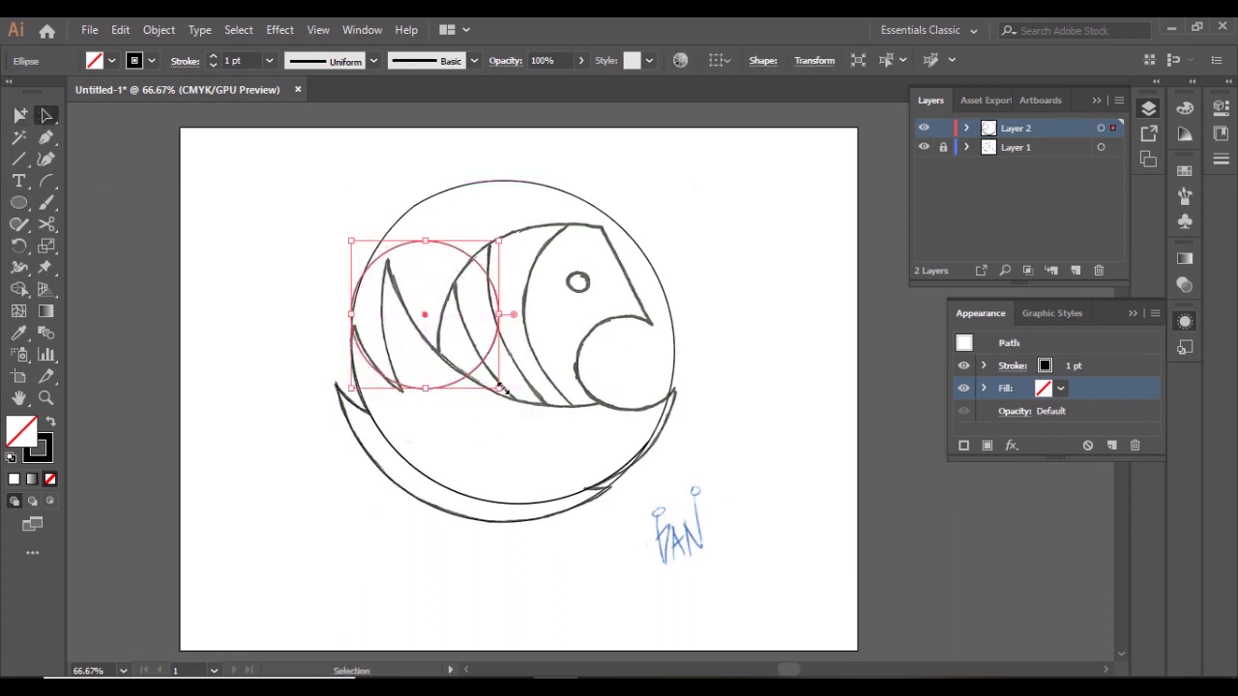
drag(501, 388, 507, 393)
scroll(406, 348, up, 2)
drag(456, 274, 451, 277)
scroll(267, 341, down, 1)
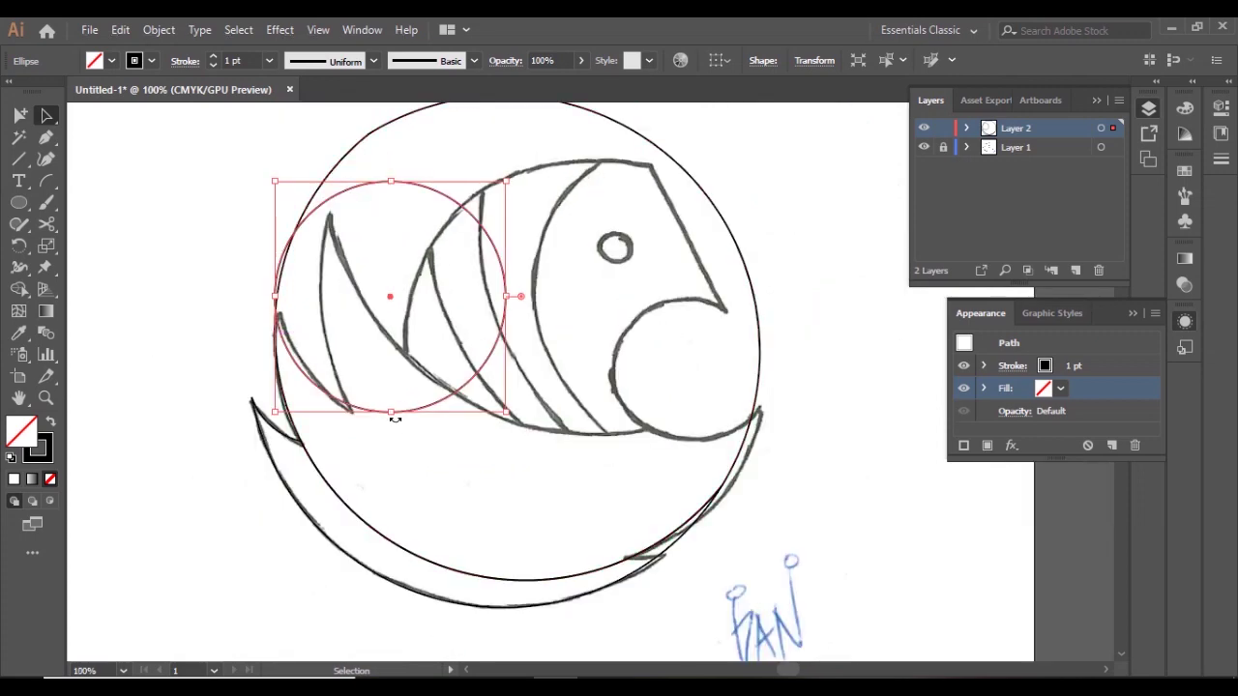
drag(395, 414, 395, 418)
Select both circles and the crescent with Shape Builder, then deselect
drag(138, 235, 290, 416)
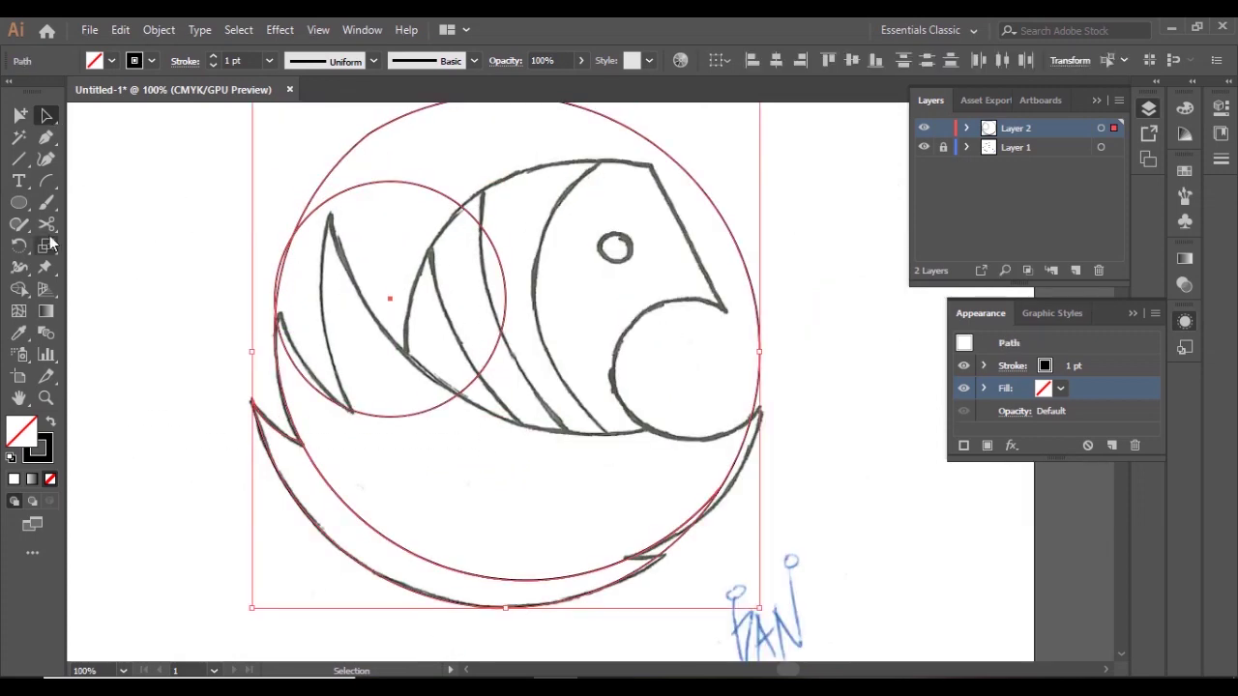
click(21, 270)
scroll(339, 384, up, 1)
scroll(277, 277, up, 1)
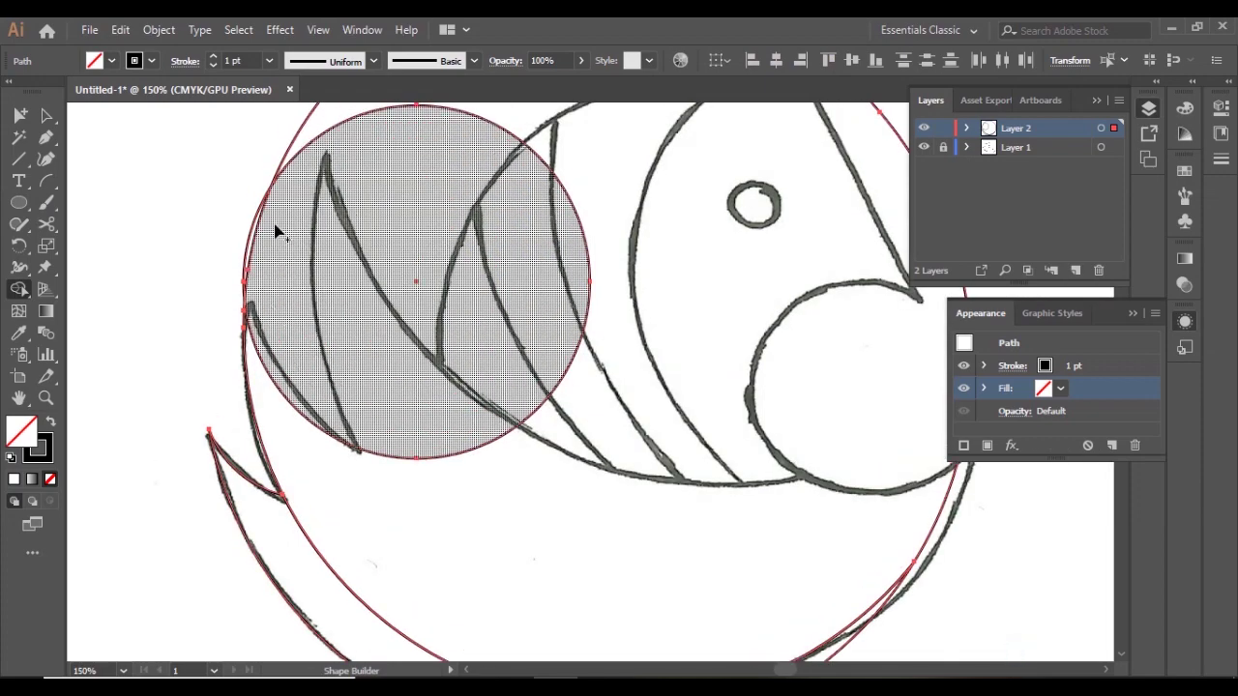
scroll(356, 277, up, 1)
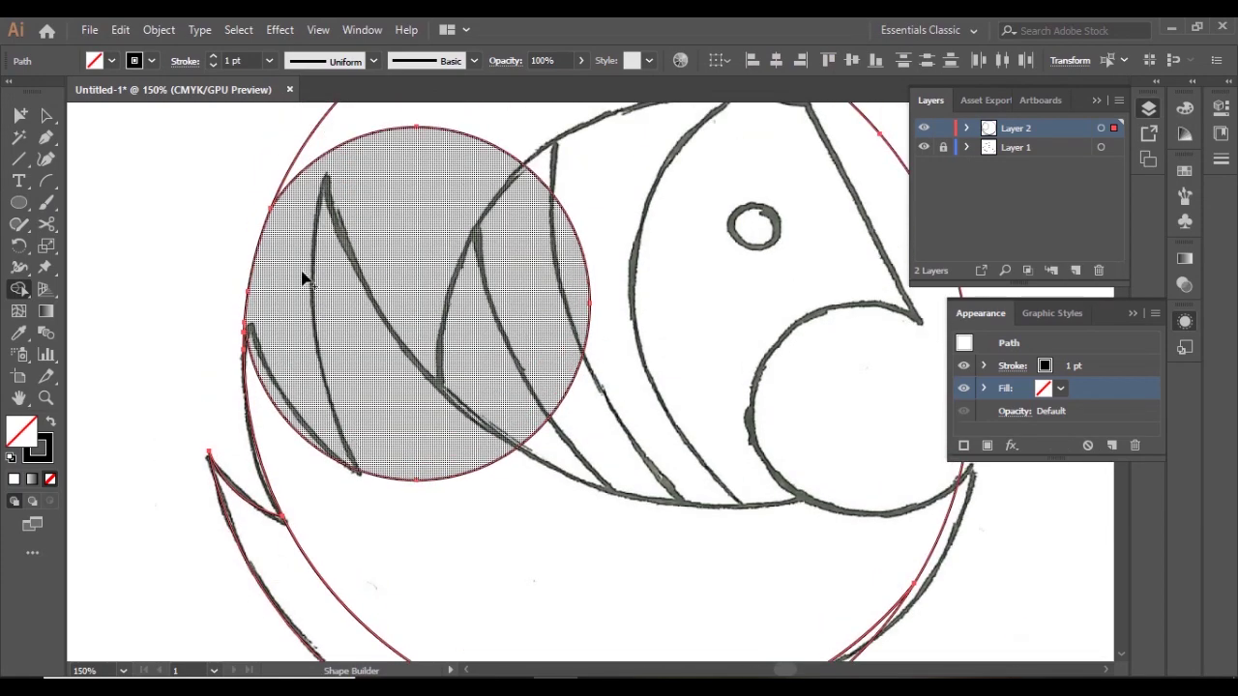
click(46, 116)
click(343, 352)
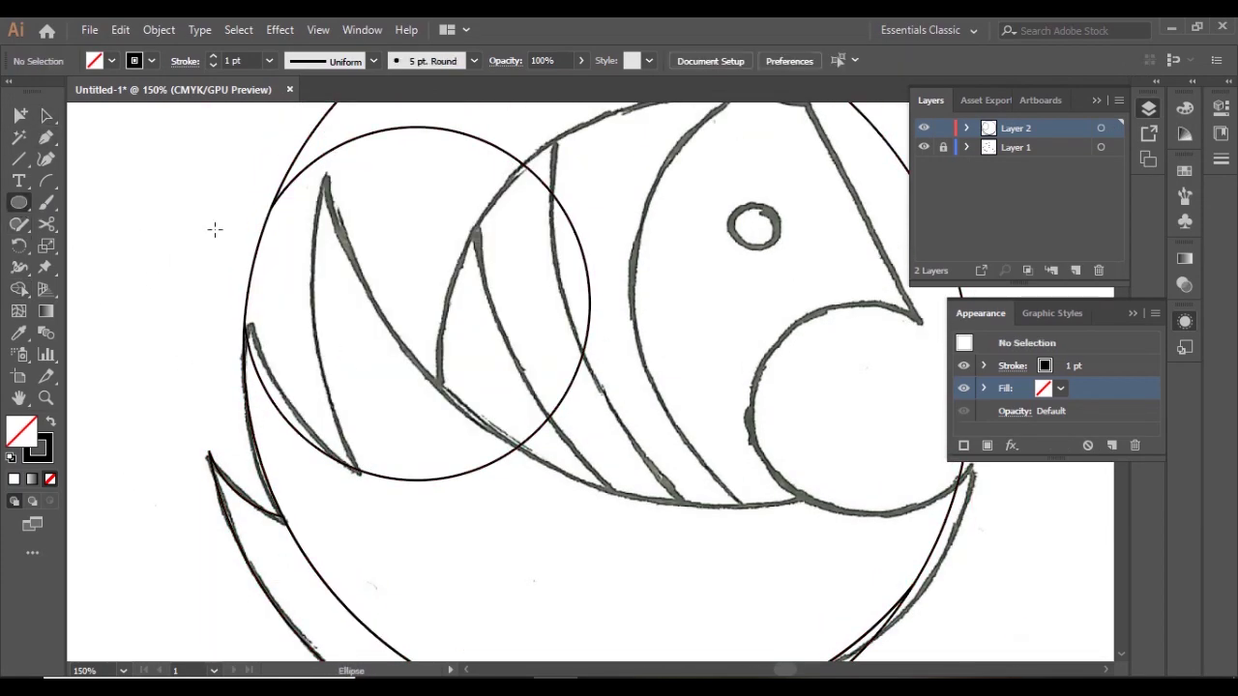
Delete an accidental 20 pt circle created from the ellipse size settings
key(ctrl+minus)
drag(278, 167, 552, 440)
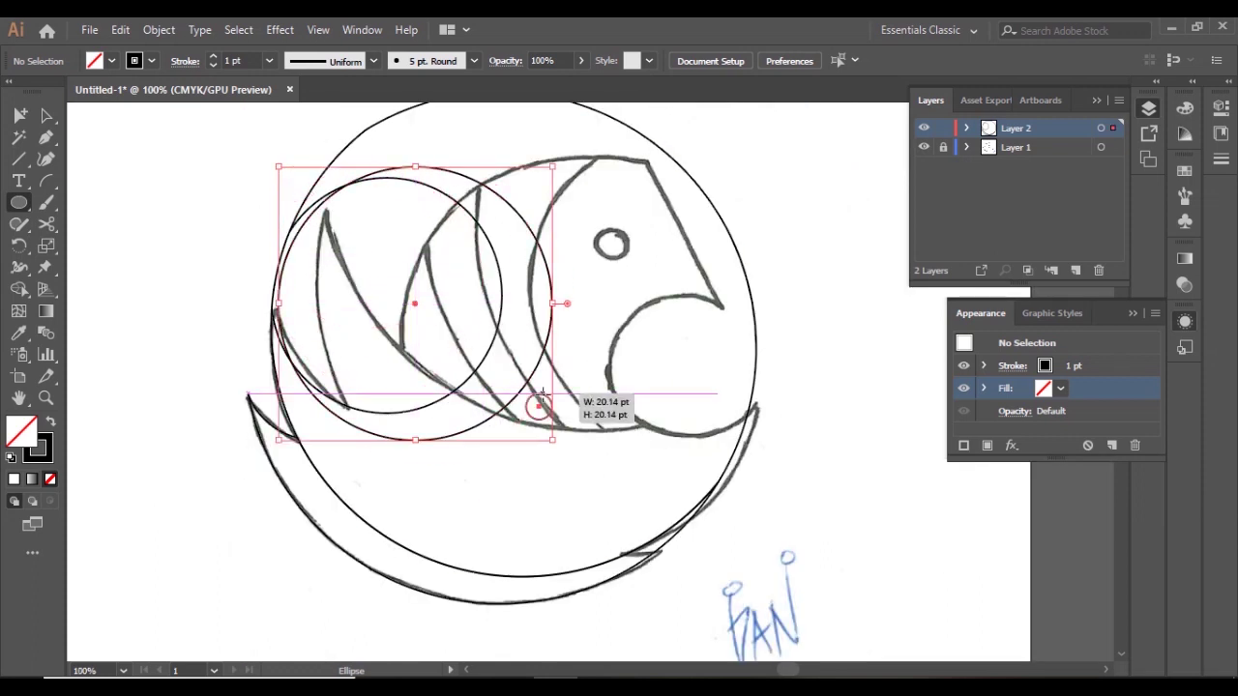
click(781, 407)
click(574, 387)
key(Delete)
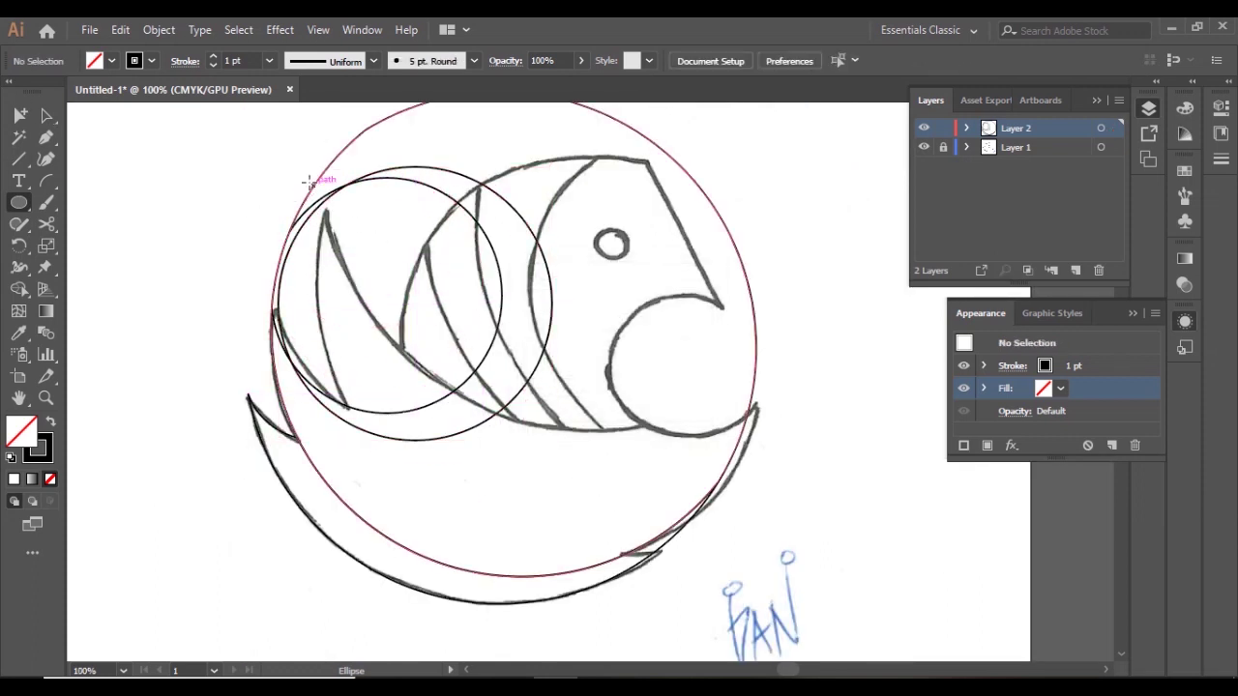
Draw a large circle over the bird's body, enlarged and shifted to cover it
drag(307, 160, 603, 456)
key(v)
click(46, 116)
drag(455, 309, 455, 287)
click(460, 343)
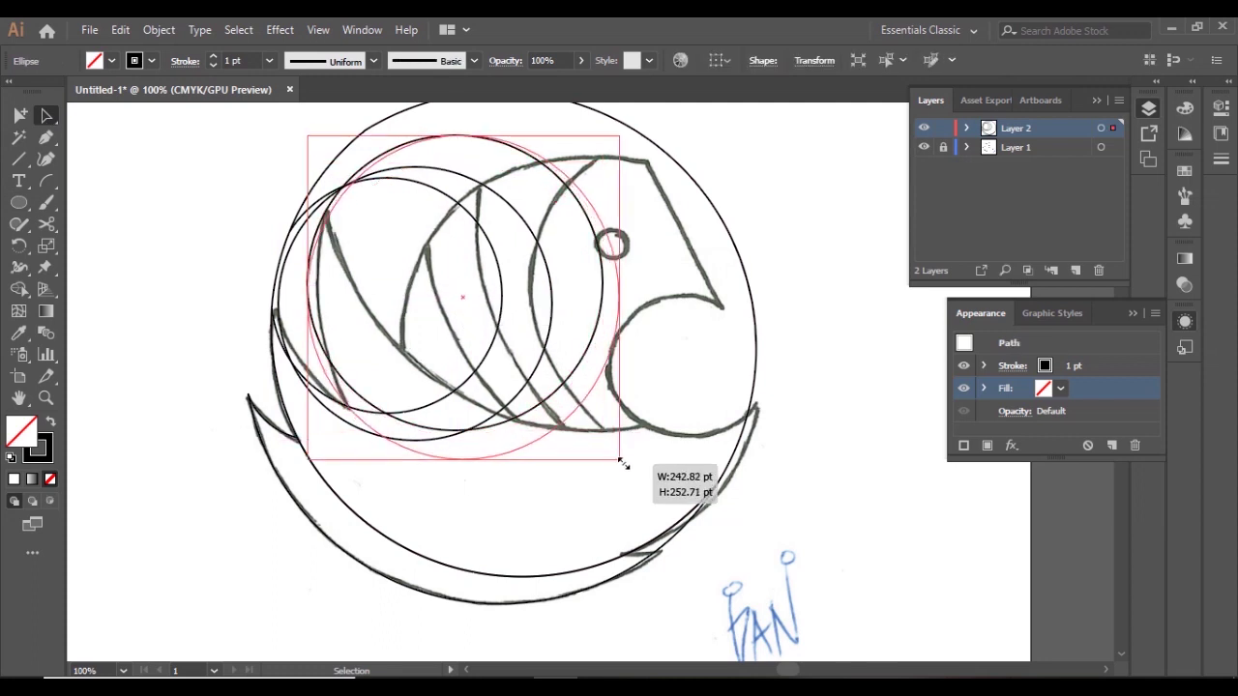
drag(604, 429, 626, 455)
drag(470, 295, 477, 305)
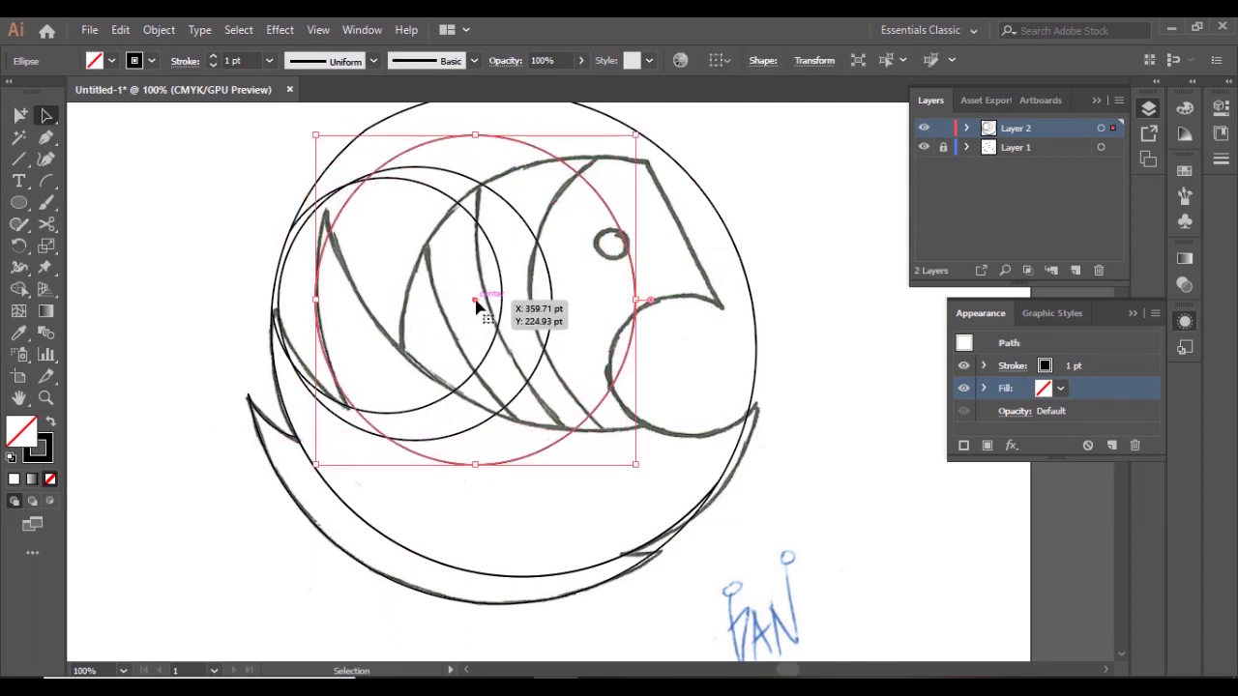
click(211, 220)
Select all circles and merge the left crescent and large outer regions with Shape Builder
scroll(377, 457, up, 1)
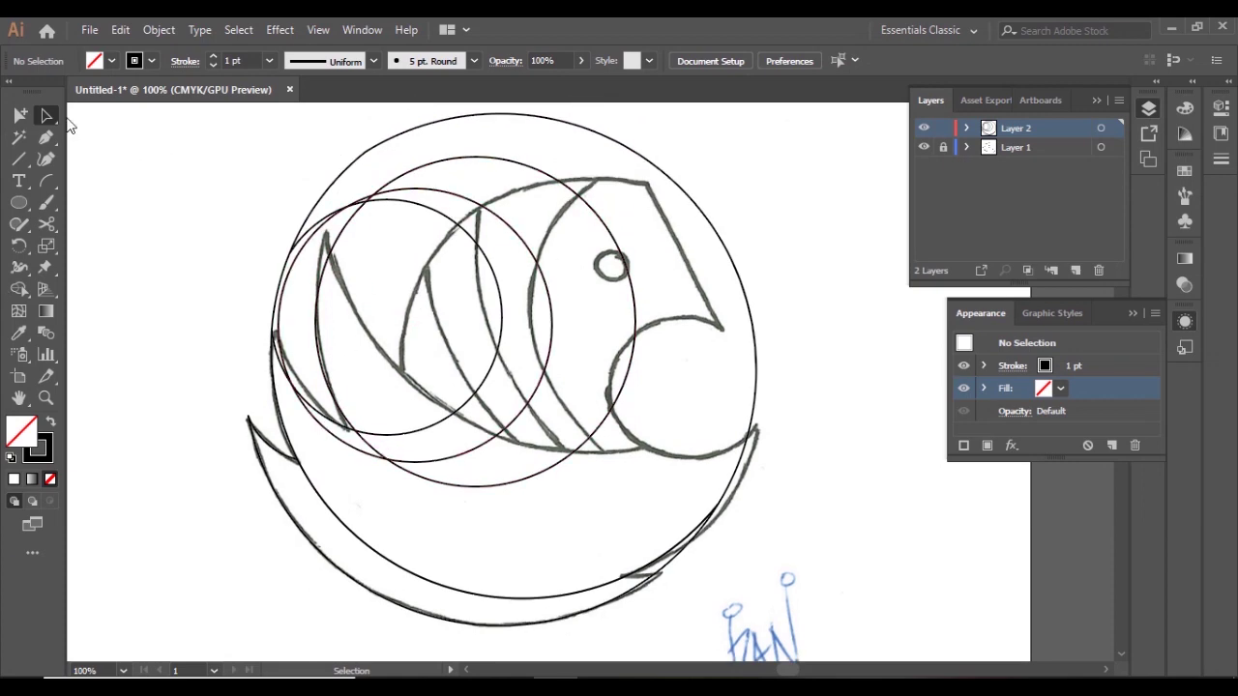
drag(67, 124, 732, 657)
scroll(732, 619, up, 2)
key(shift+m)
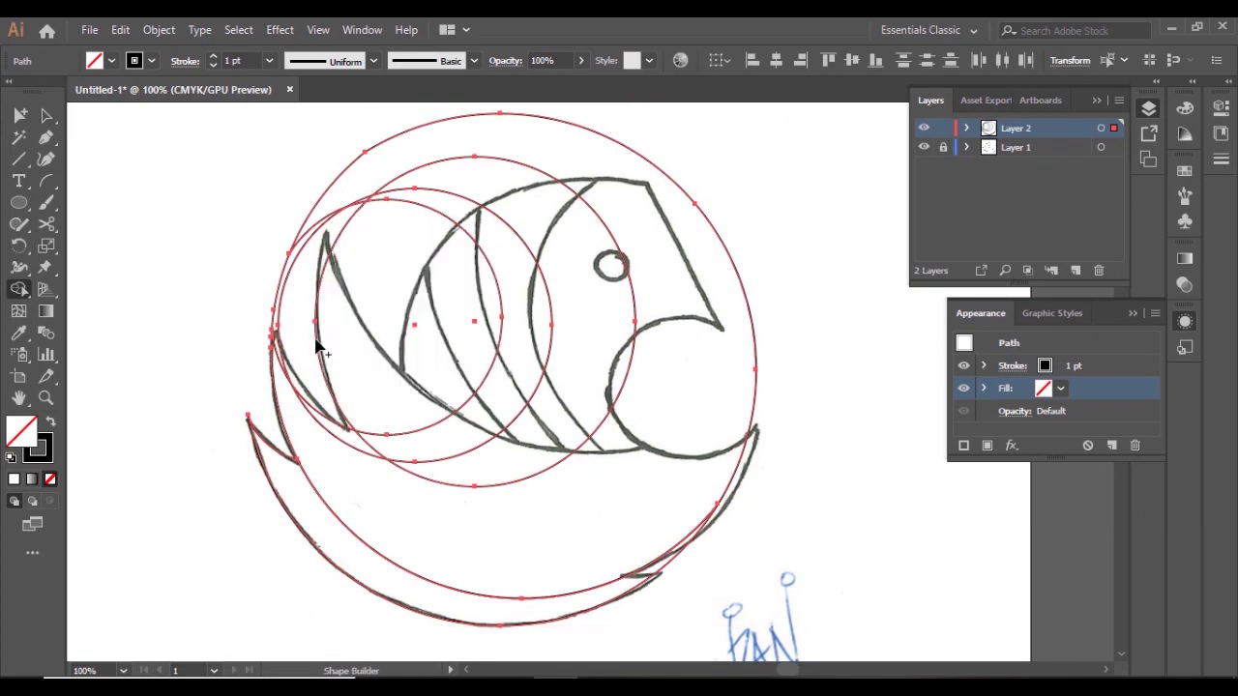
click(296, 326)
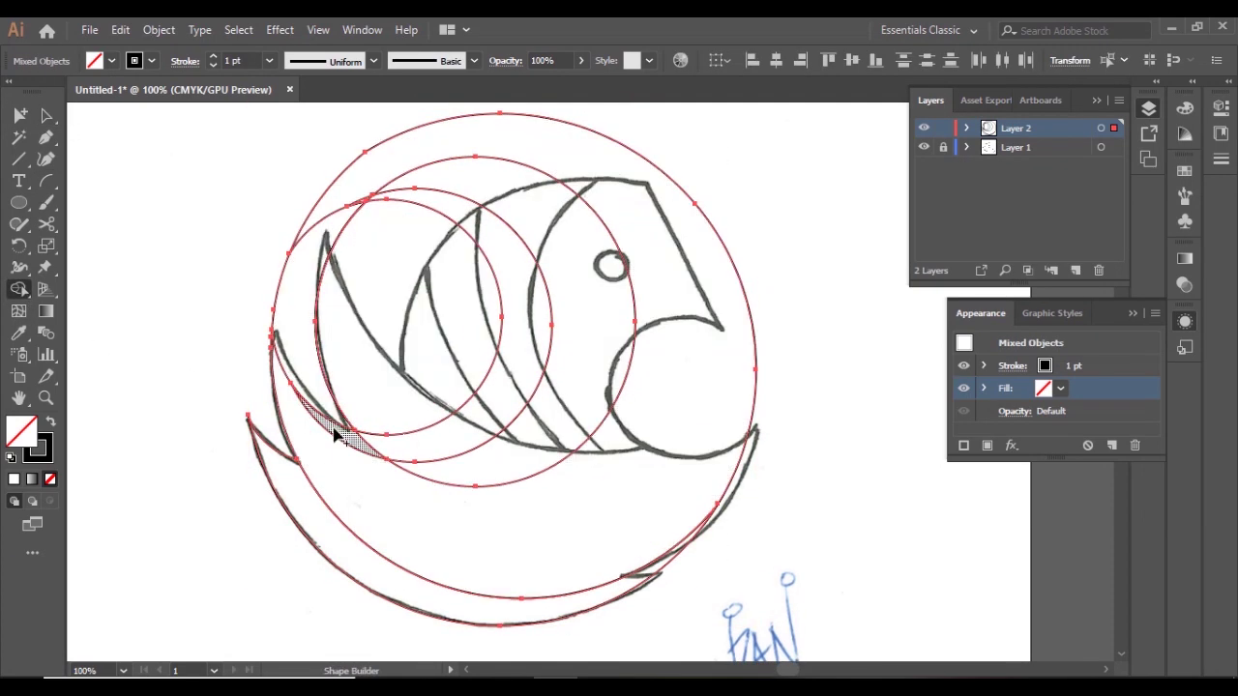
click(406, 478)
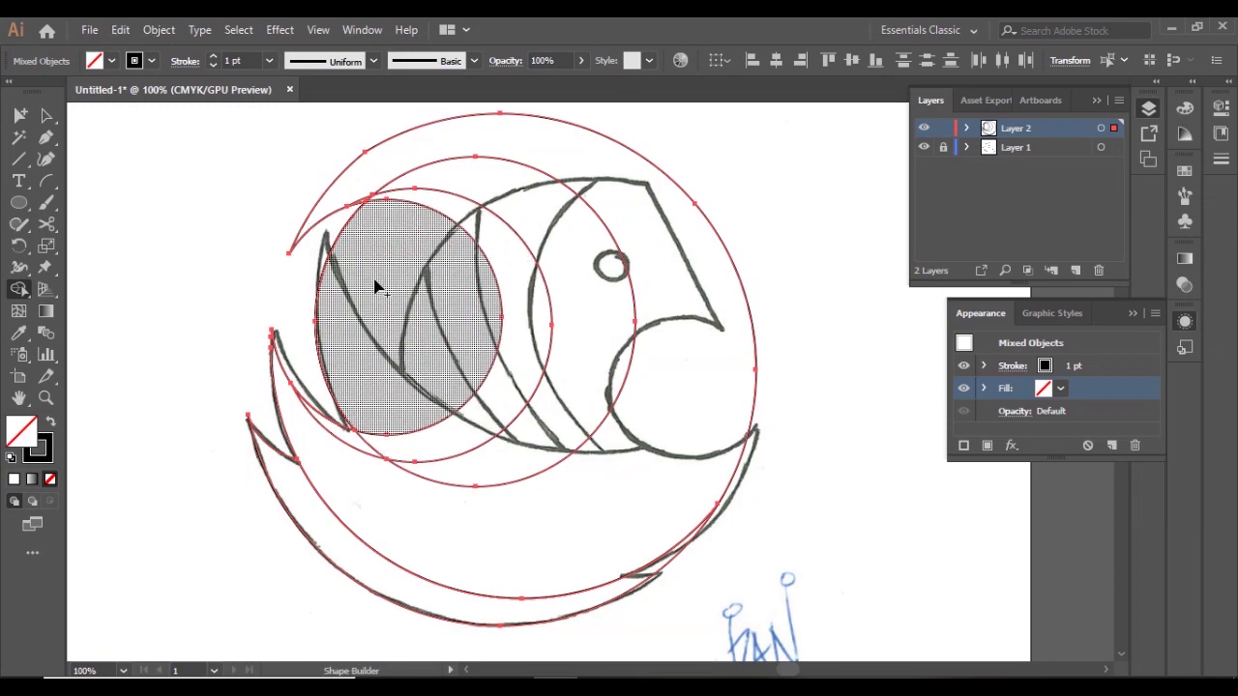
Merge the middle circle areas into the silhouette, then deselect the artwork
click(415, 451)
scroll(503, 522, up, 1)
scroll(503, 523, up, 1)
drag(387, 506, 448, 571)
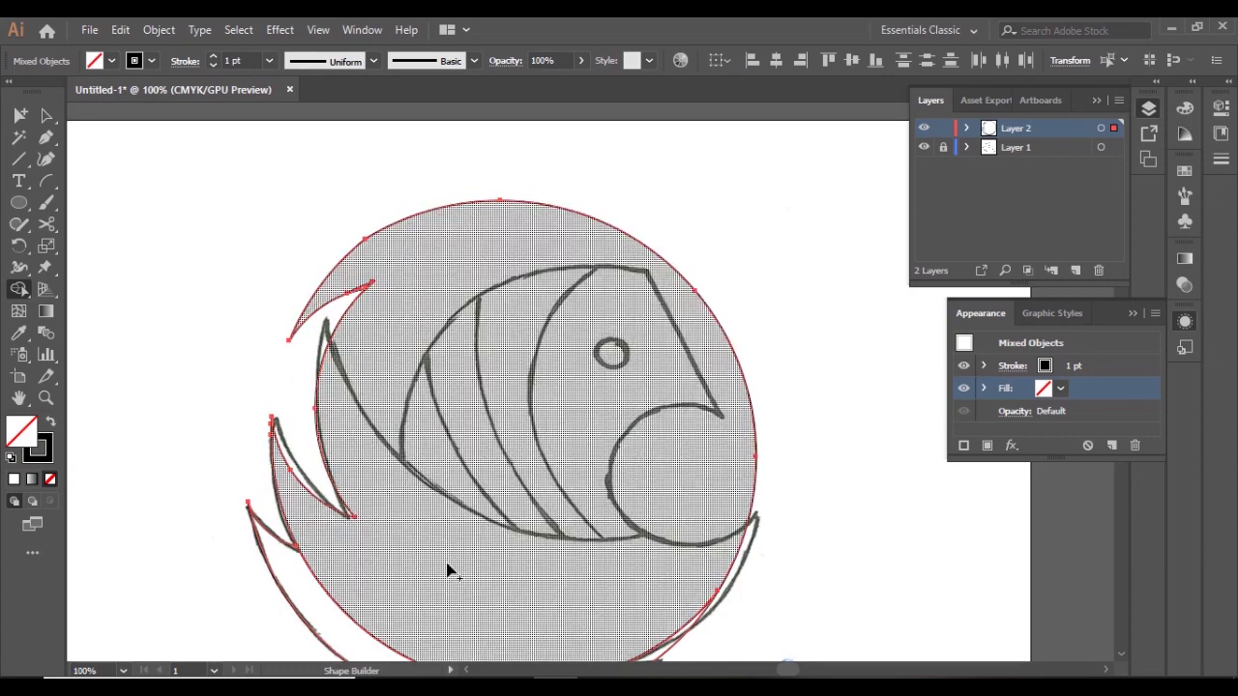
scroll(441, 544, down, 3)
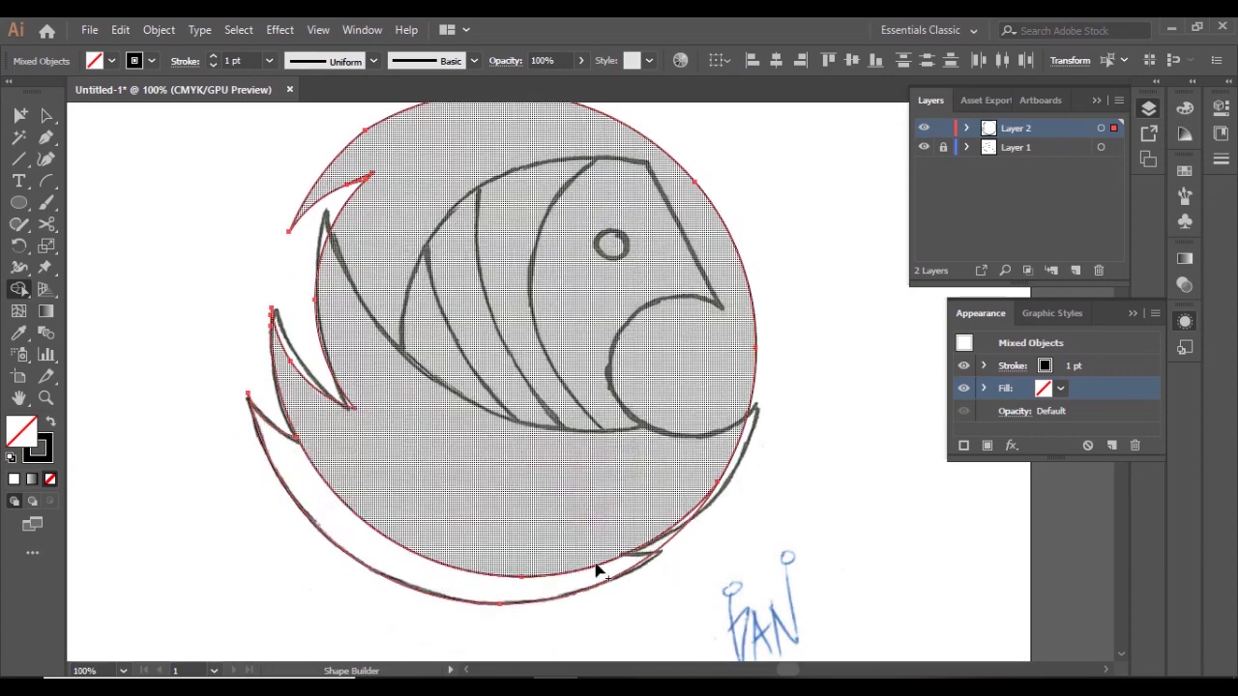
key(a)
click(130, 290)
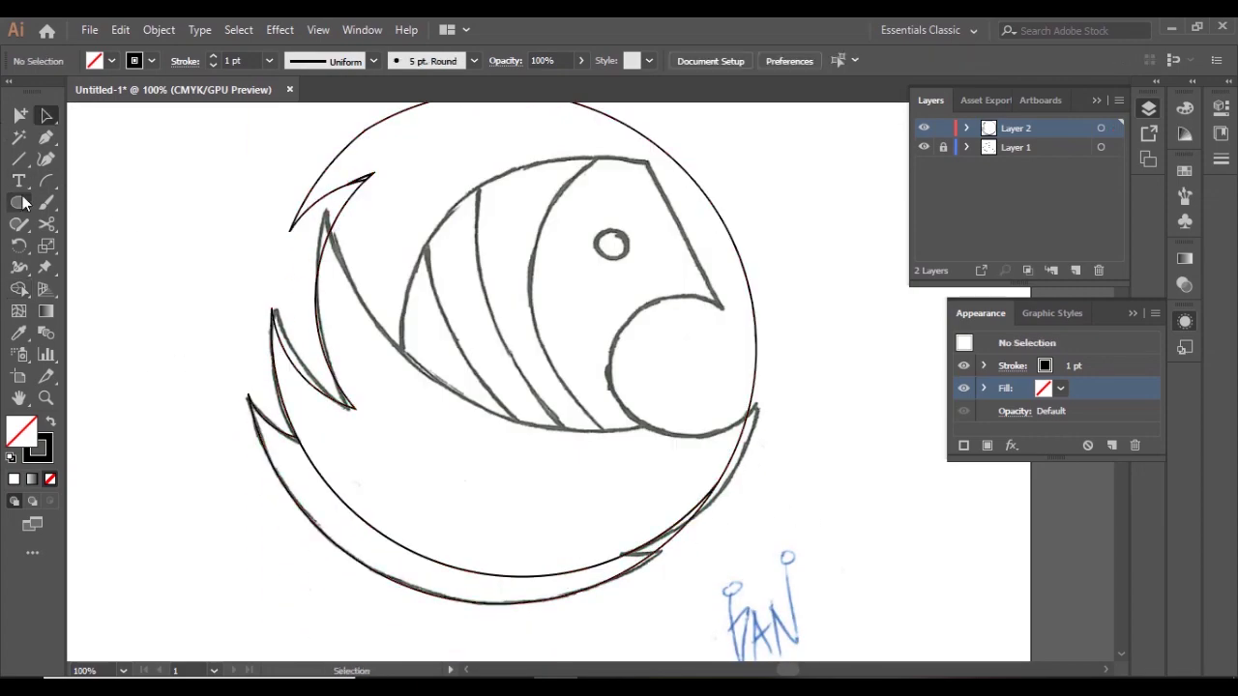
Draw a large circle over the bird, then move it up and enlarge it to cover the head
drag(429, 342, 571, 432)
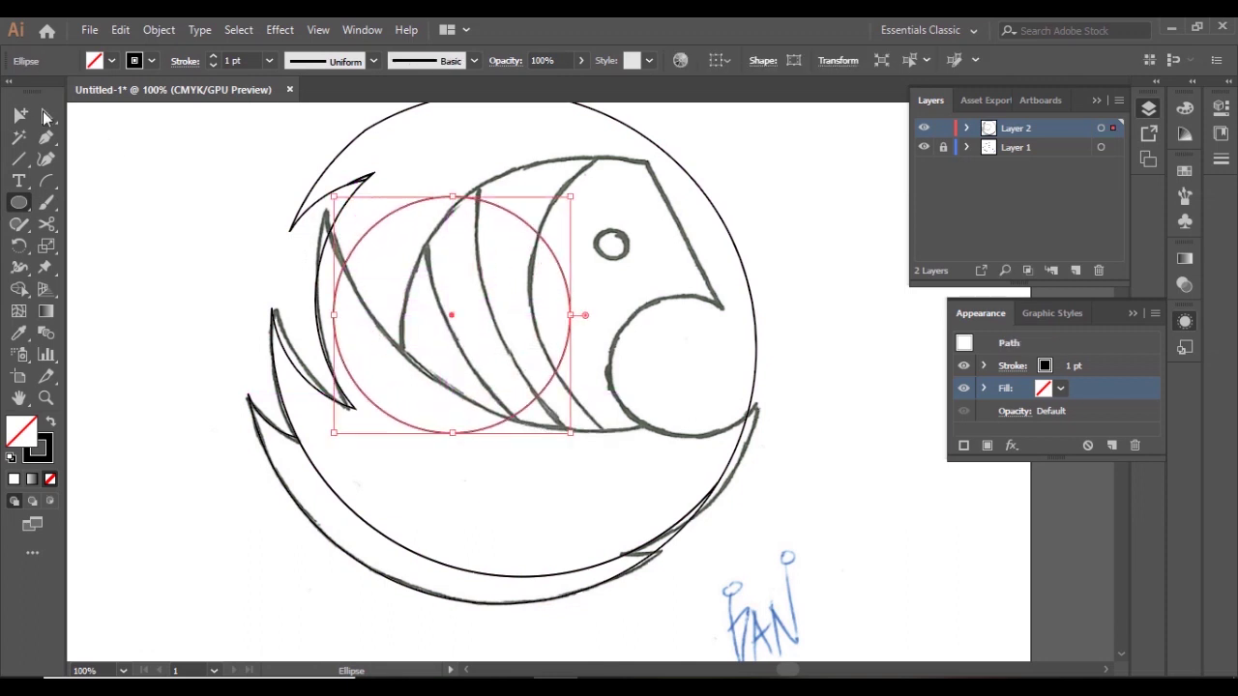
drag(454, 319, 452, 246)
drag(571, 359, 756, 539)
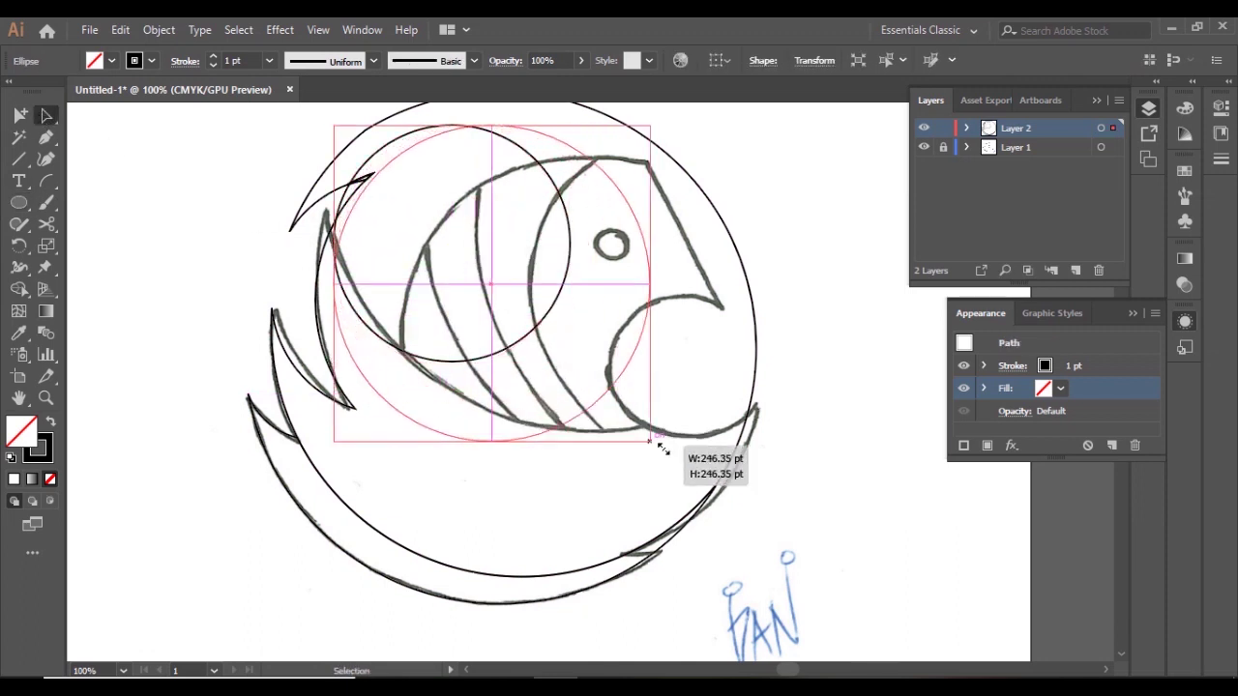
drag(542, 358, 552, 229)
drag(745, 409, 780, 440)
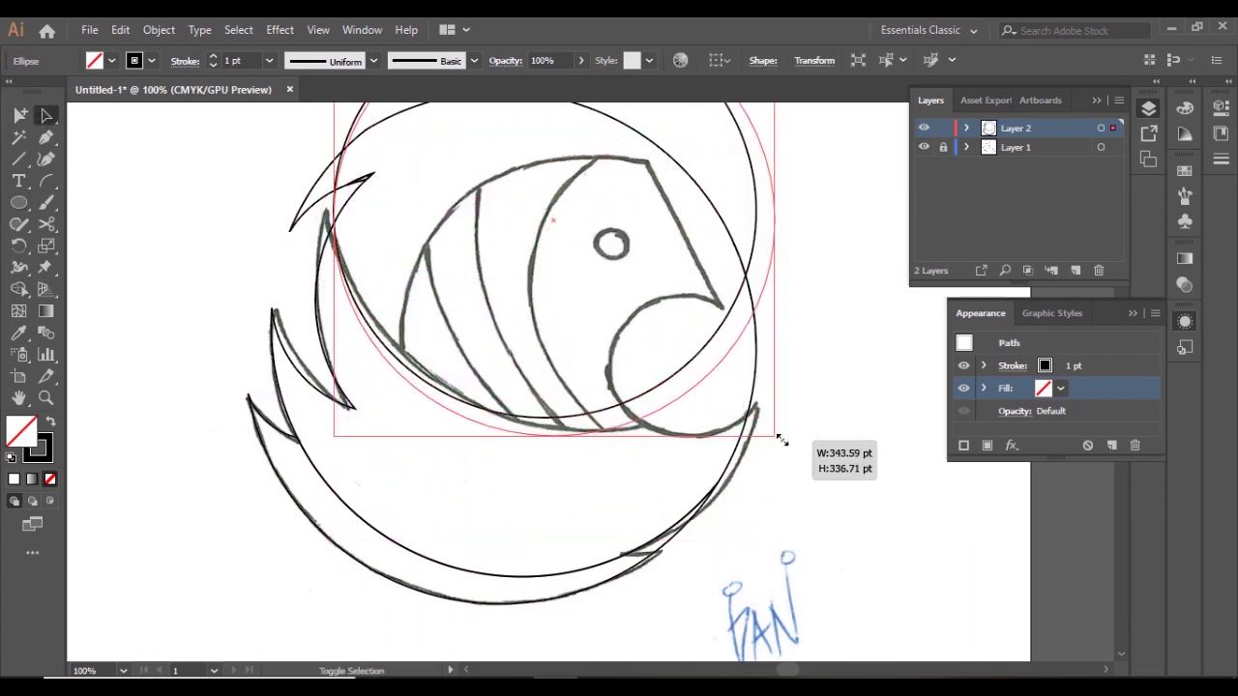
scroll(566, 278, up, 1)
click(557, 232)
scroll(658, 223, up, 2)
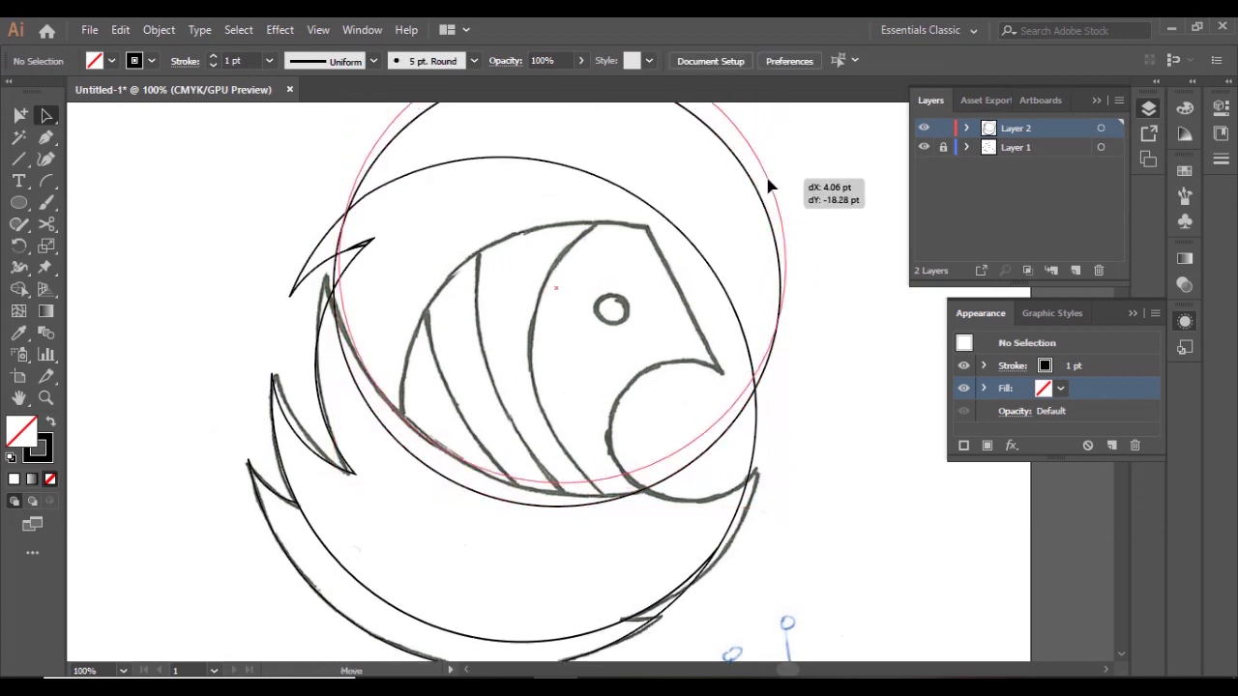
drag(763, 207, 765, 184)
mouse_move(780, 482)
mouse_down()
mouse_move(829, 497)
mouse_move(806, 492)
mouse_up()
scroll(707, 483, up, 1)
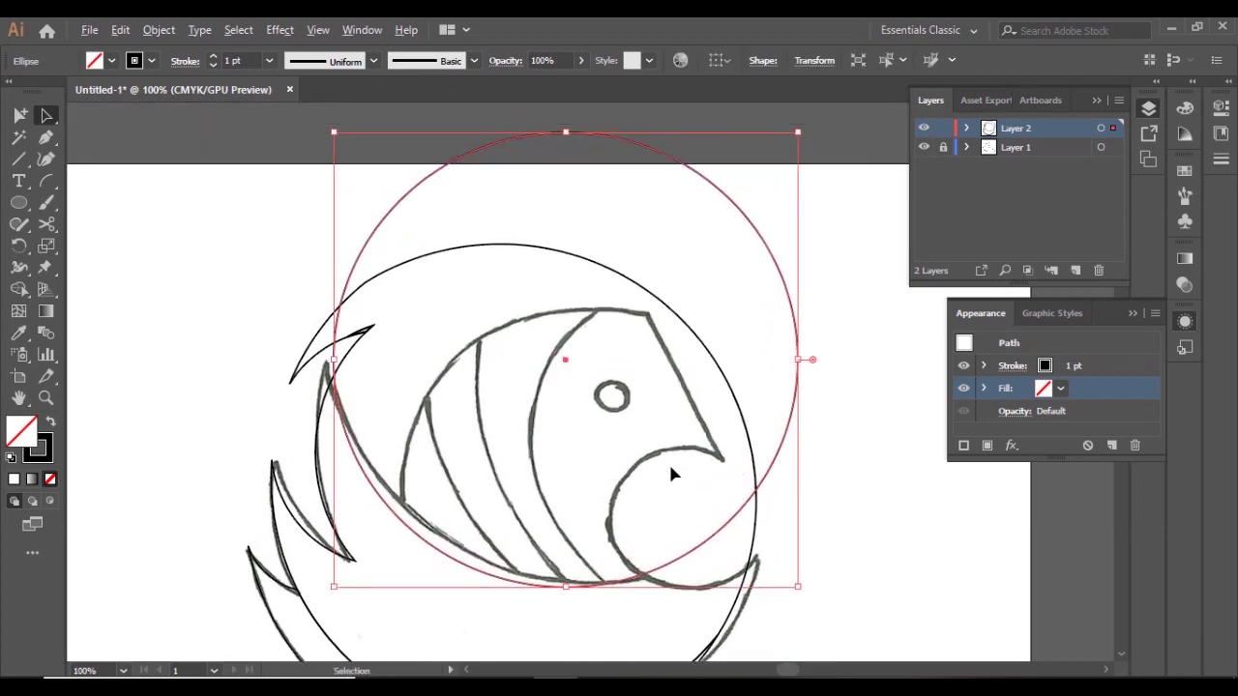
scroll(668, 475, down, 1)
Merge the circle into the body outline with Shape Builder, adding a third feather notch upper left
key(ctrl+a)
key(shift+m)
scroll(595, 564, up, 1)
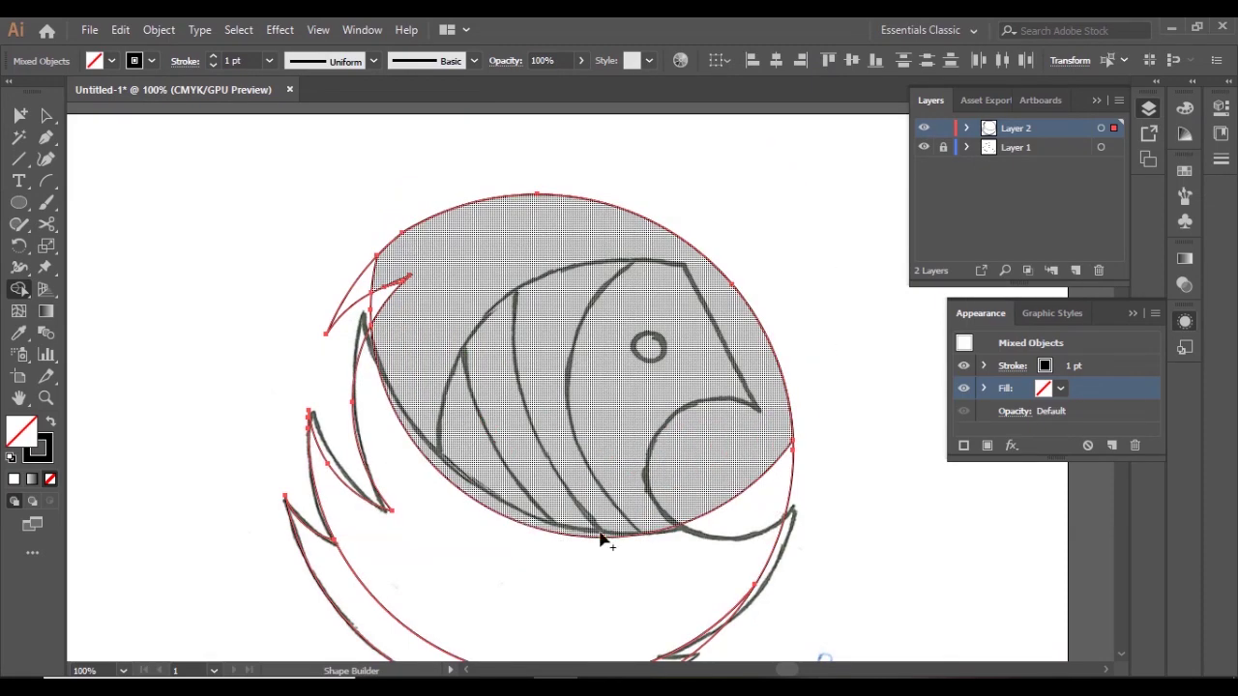
click(46, 115)
click(409, 276)
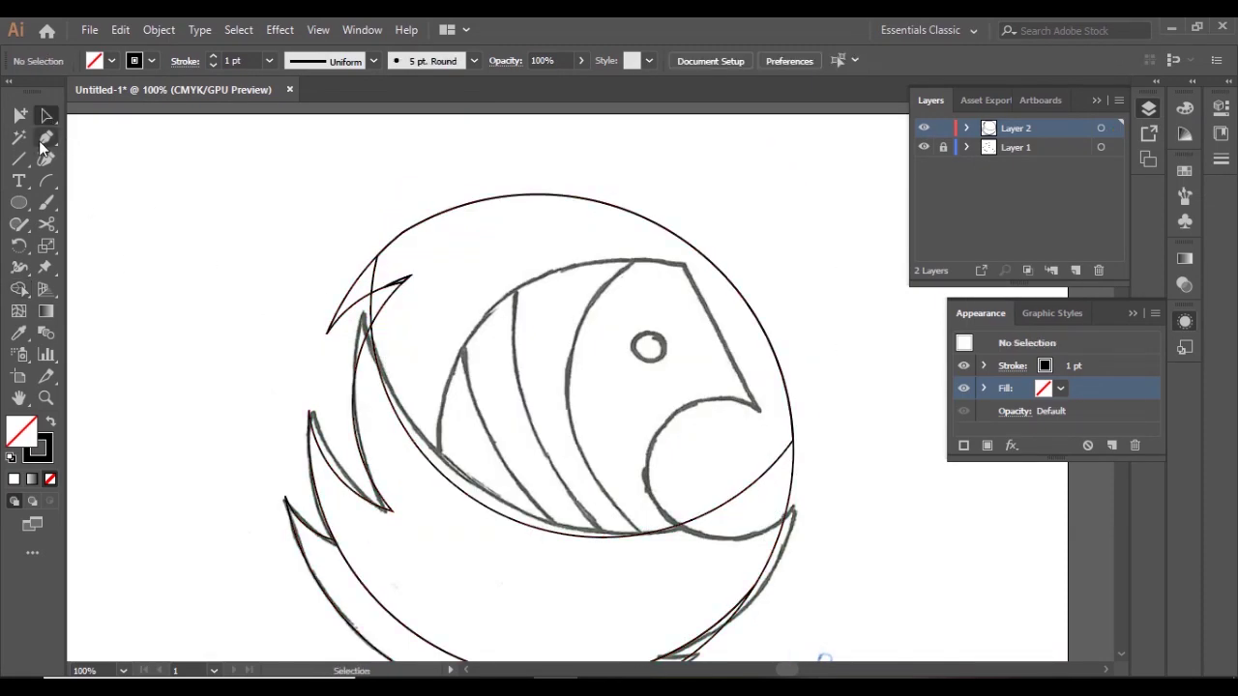
key(ctrl+a)
click(19, 288)
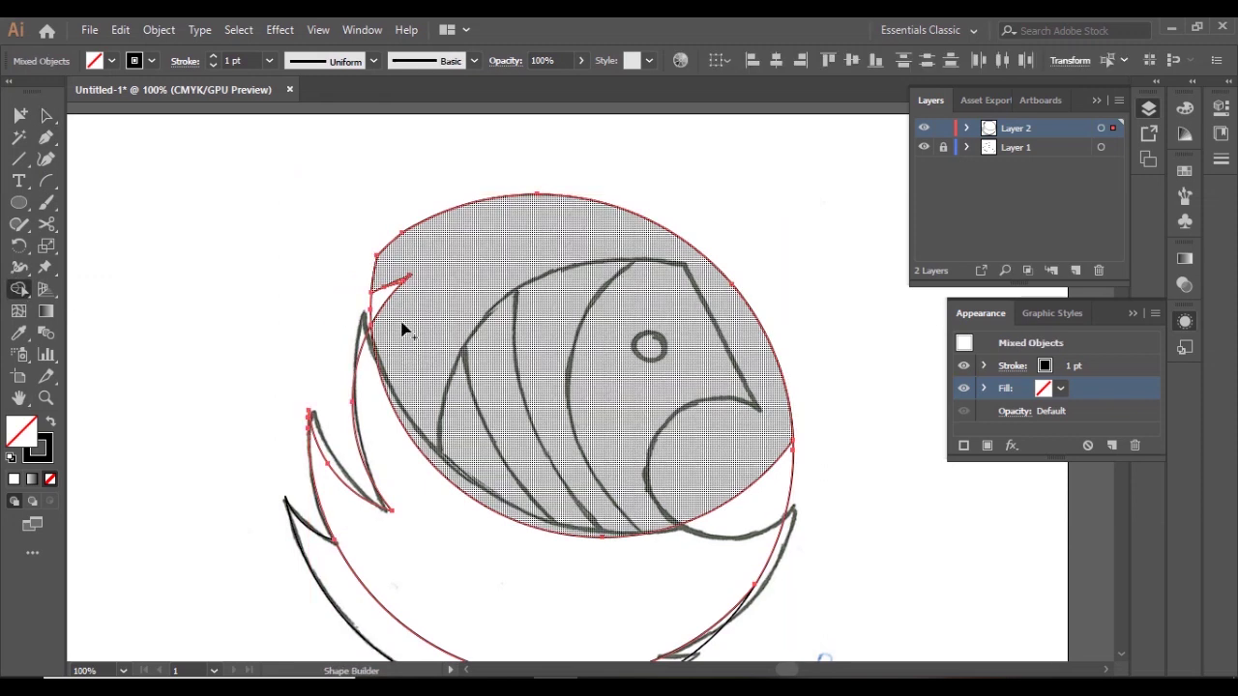
click(47, 115)
click(241, 202)
scroll(241, 202, down, 1)
scroll(98, 184, down, 1)
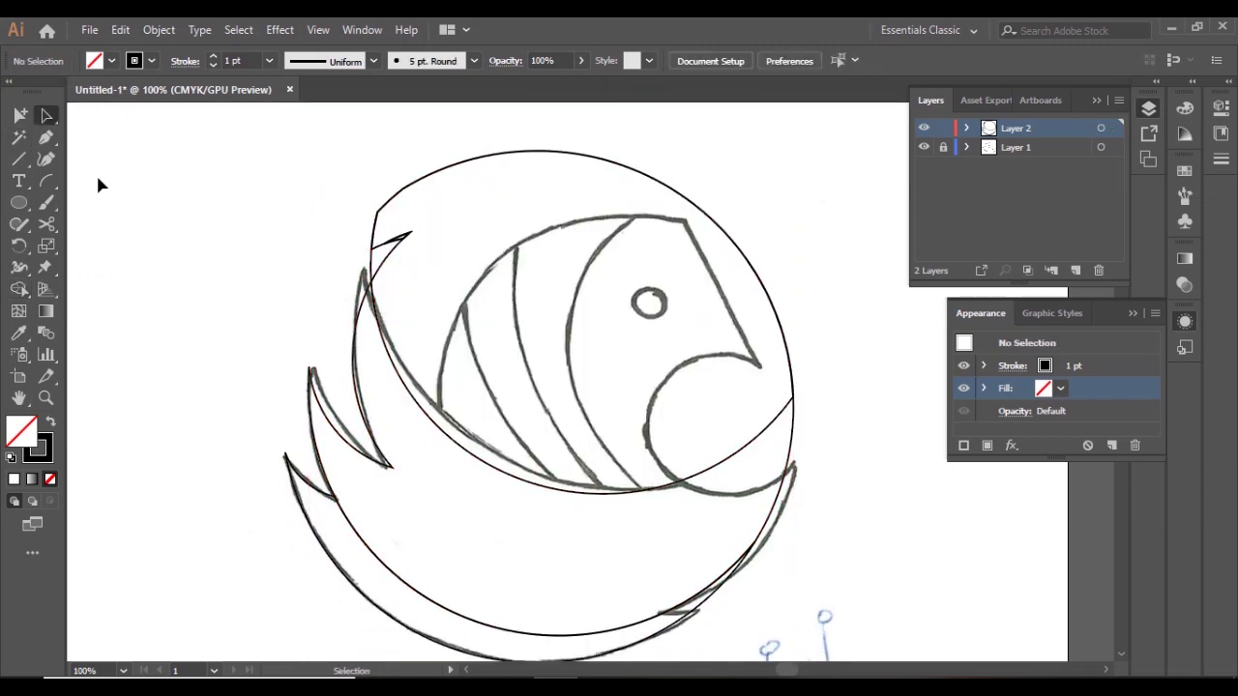
Draw a circle over the curl below the beak and fit it to the sketch, about 117.59 pt
drag(707, 432, 807, 532)
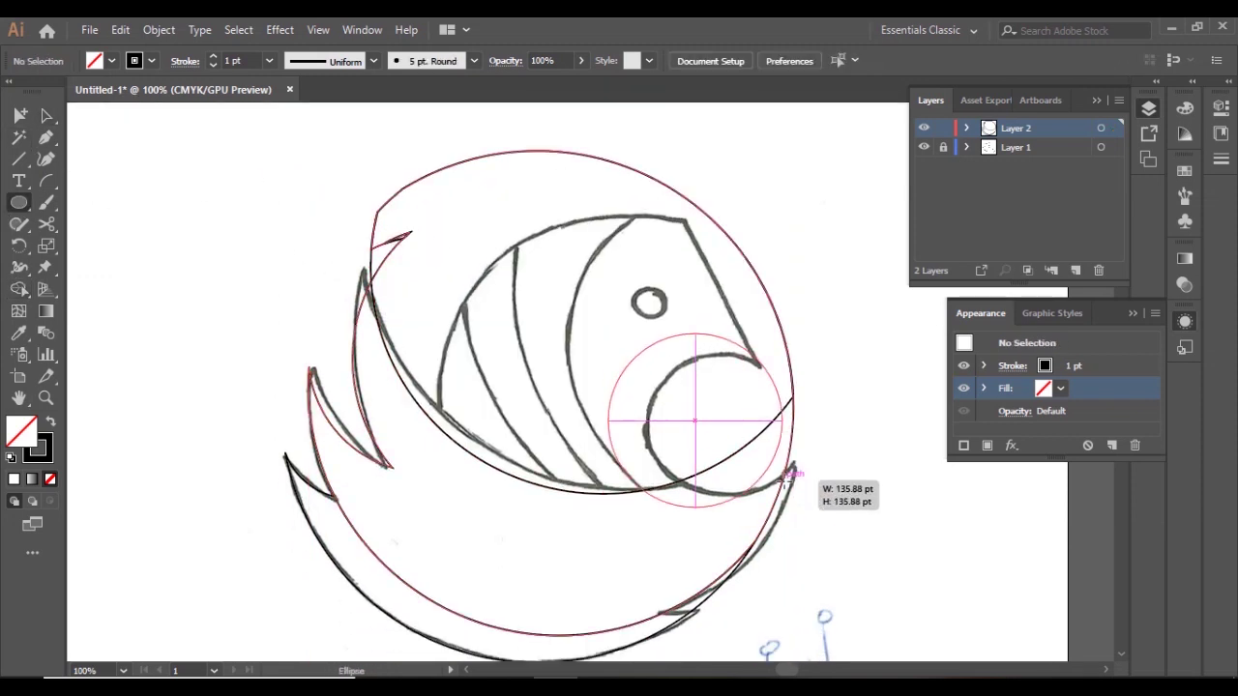
click(46, 135)
drag(707, 437, 743, 430)
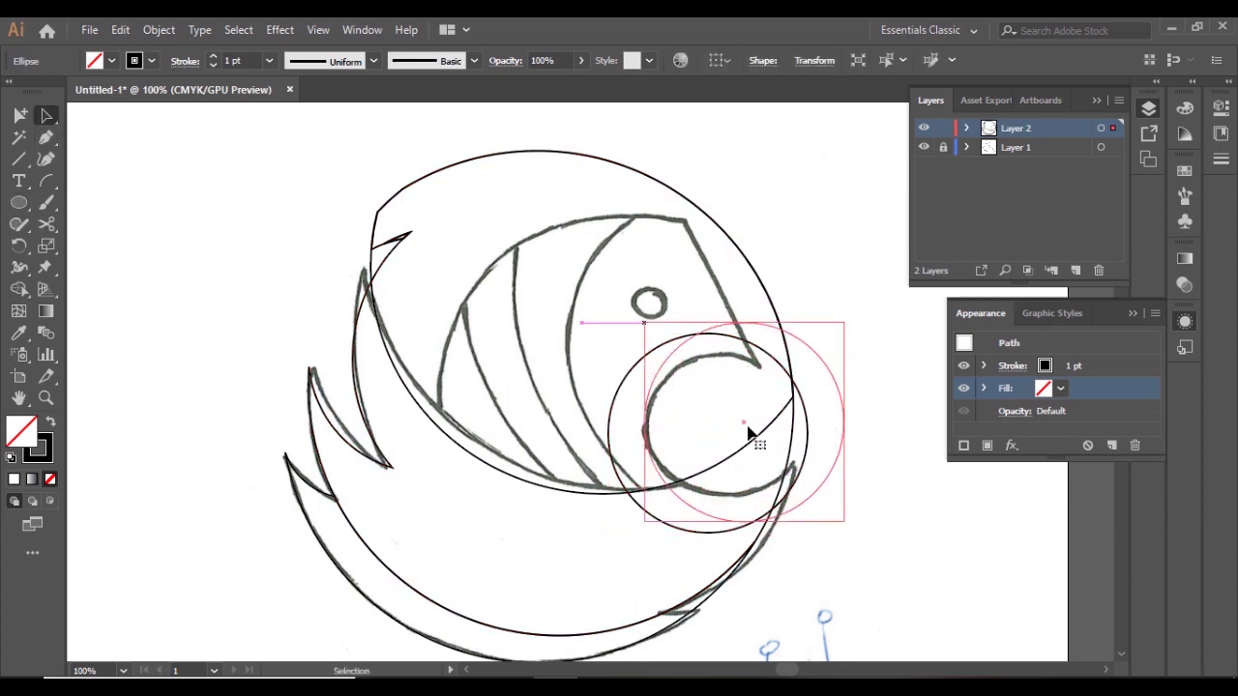
drag(841, 522, 820, 498)
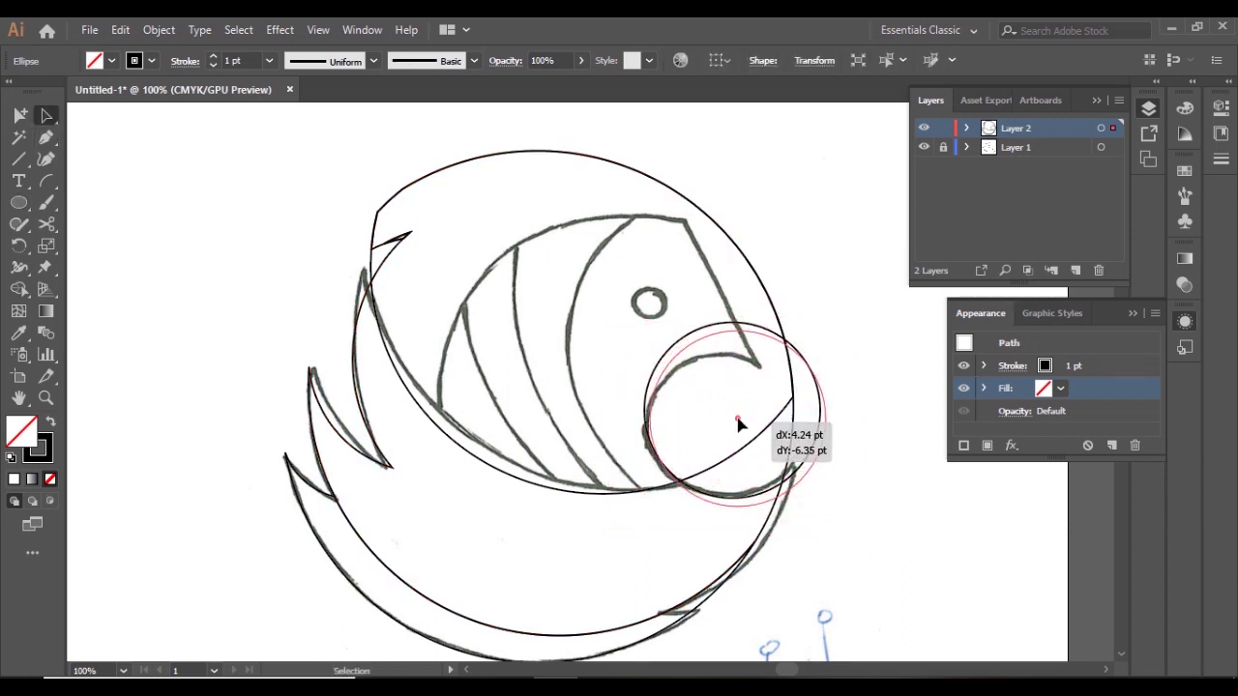
drag(732, 417, 734, 415)
drag(820, 322, 788, 357)
drag(714, 435, 721, 428)
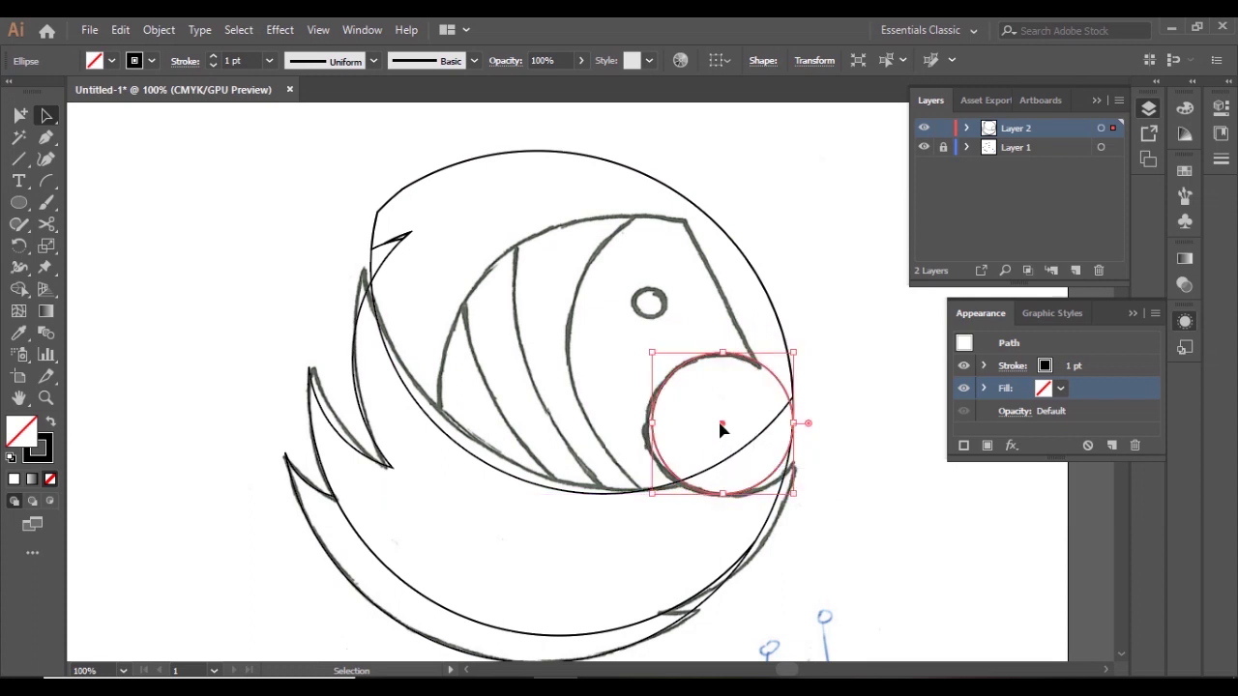
scroll(759, 457, down, 1)
scroll(768, 446, up, 1)
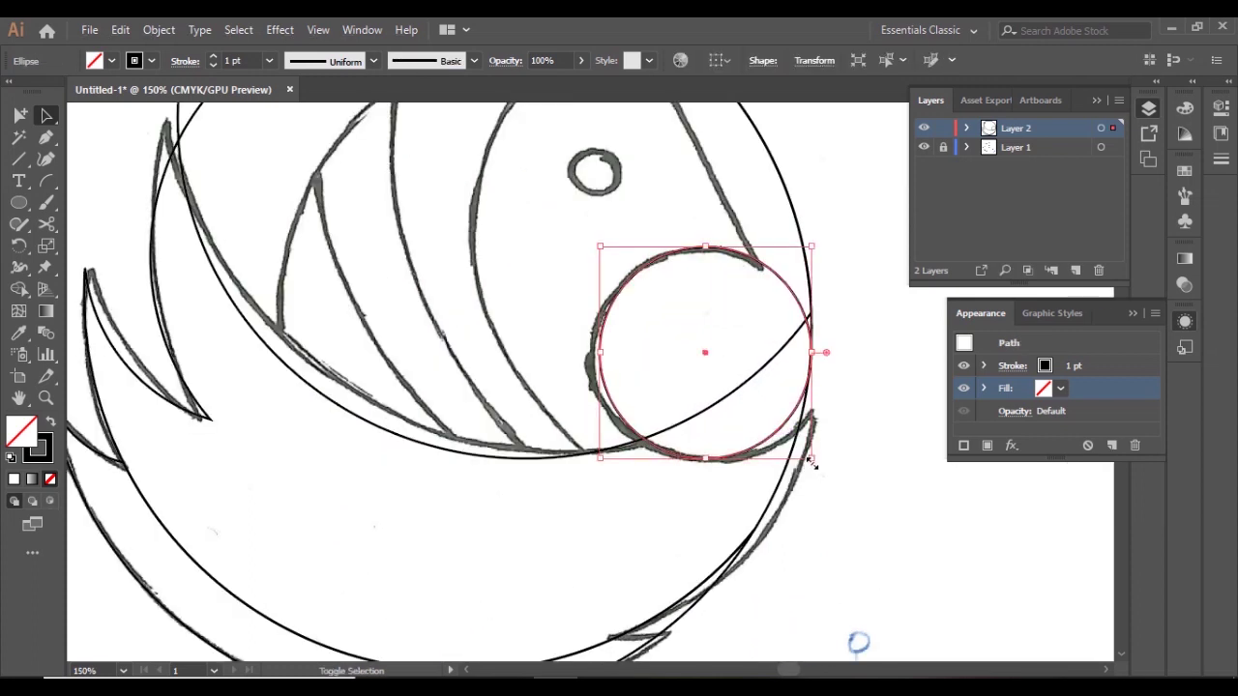
drag(810, 461, 824, 470)
drag(812, 247, 828, 244)
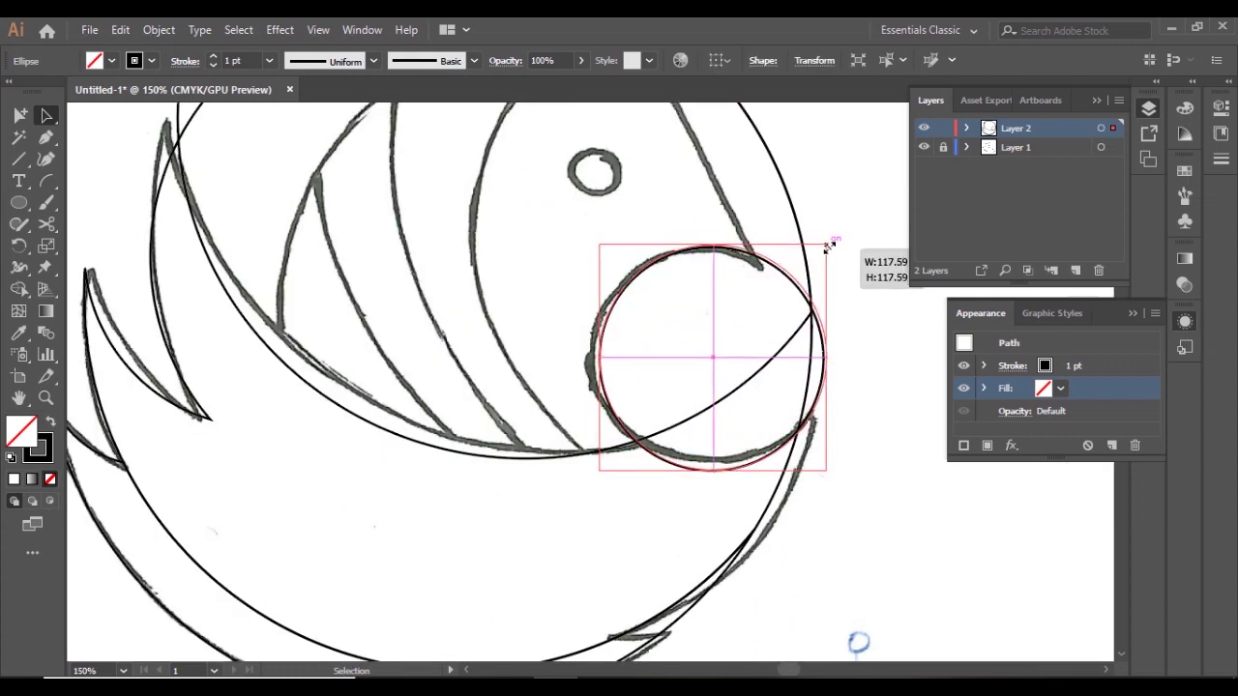
Combine the circle into the head outline with Shape Builder, forming a rounded notch under the beak
click(863, 373)
scroll(863, 372, down, 2)
drag(435, 591, 435, 591)
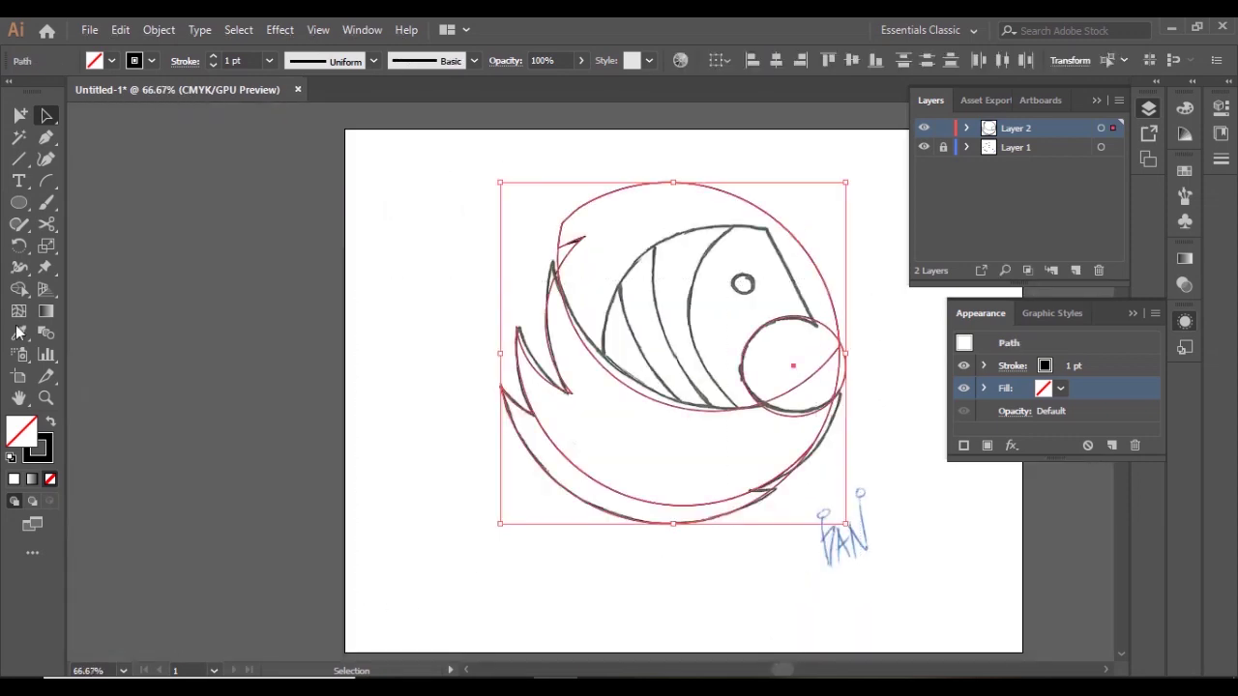
key(shift+m)
click(825, 384)
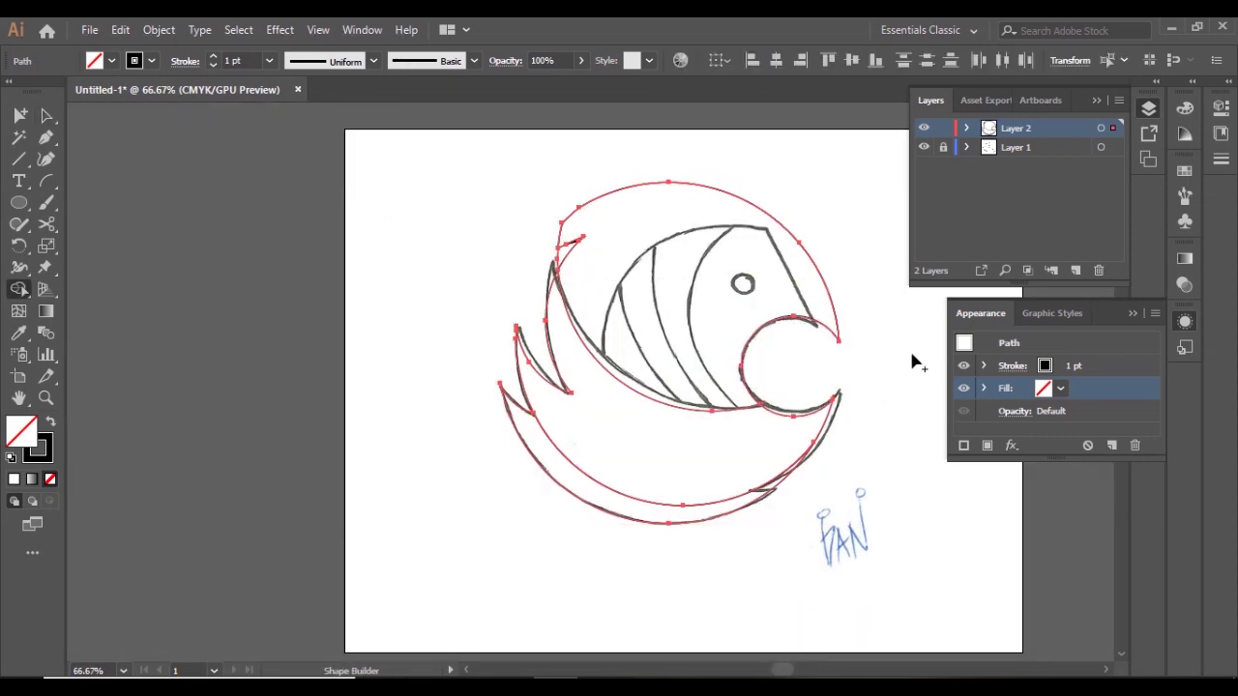
key(a)
click(552, 433)
key(ctrl+plus)
Draw a small ellipse over the barb on the lower crescent
scroll(547, 429, up, 1)
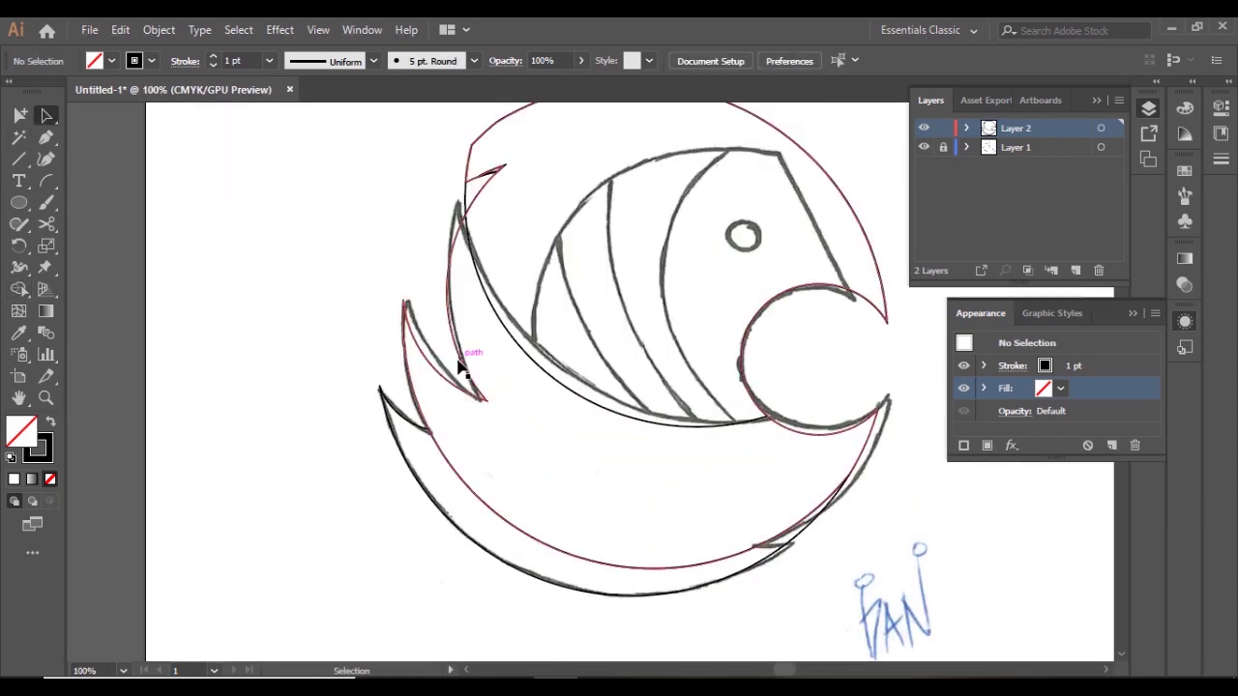
scroll(816, 539, up, 2)
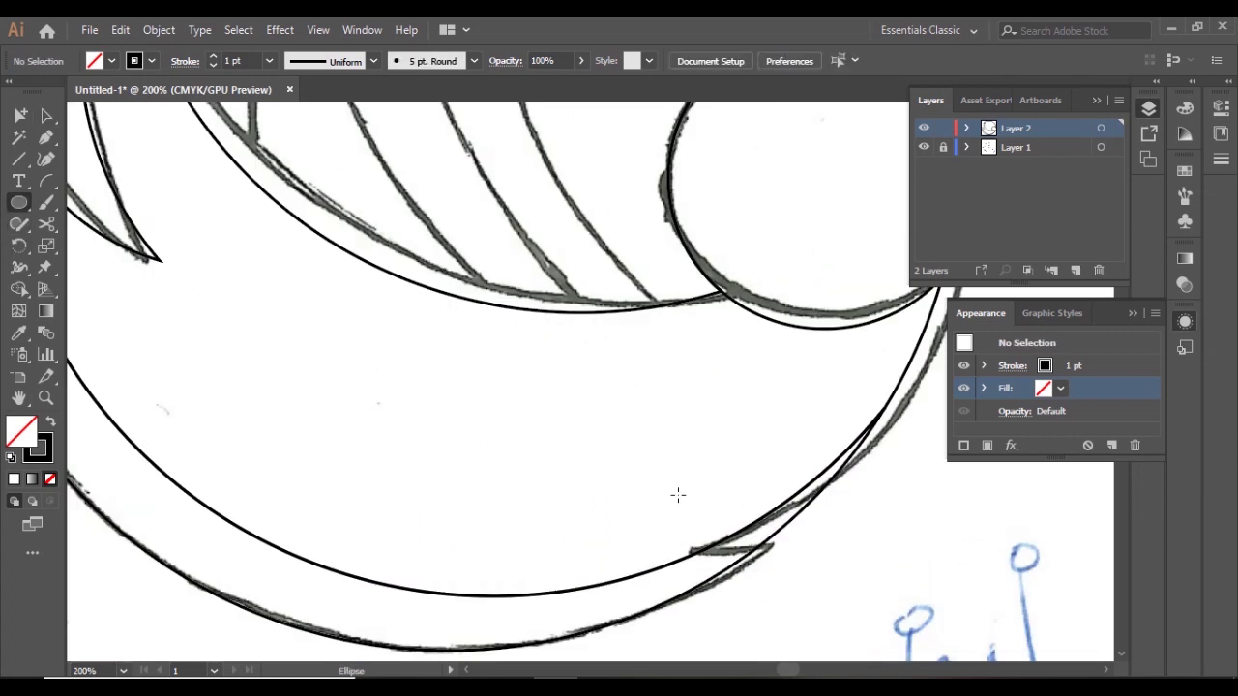
drag(658, 469, 763, 572)
drag(712, 520, 730, 500)
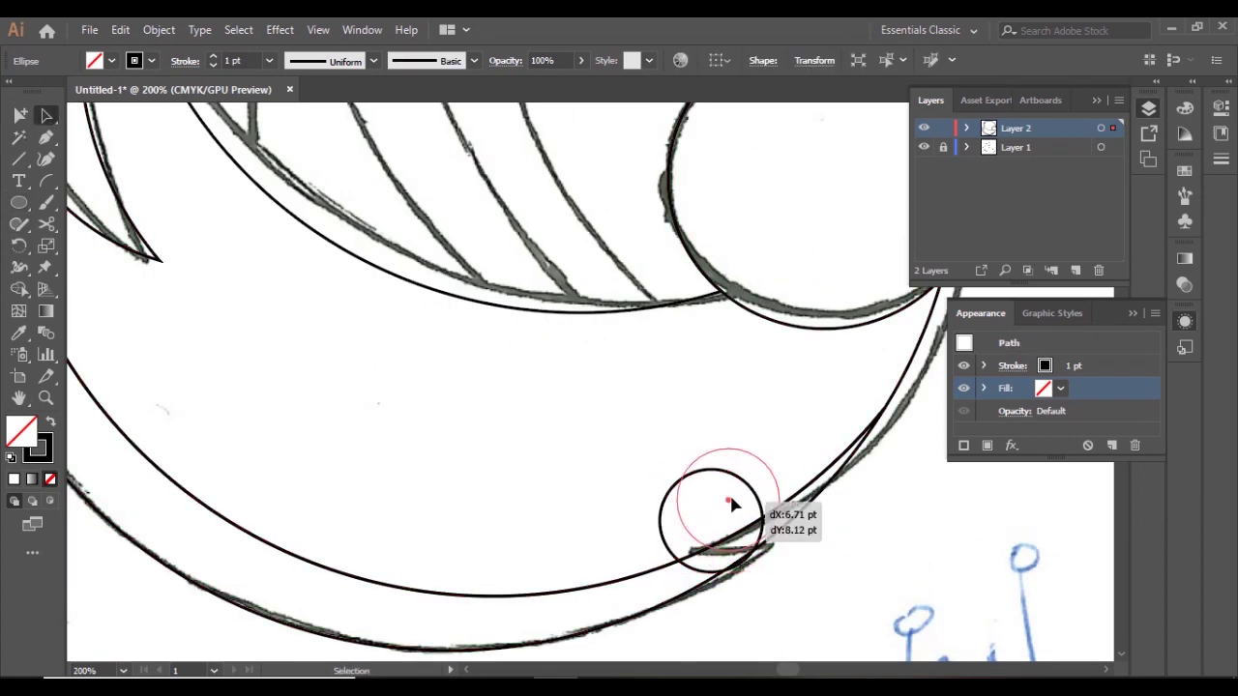
drag(786, 550, 802, 552)
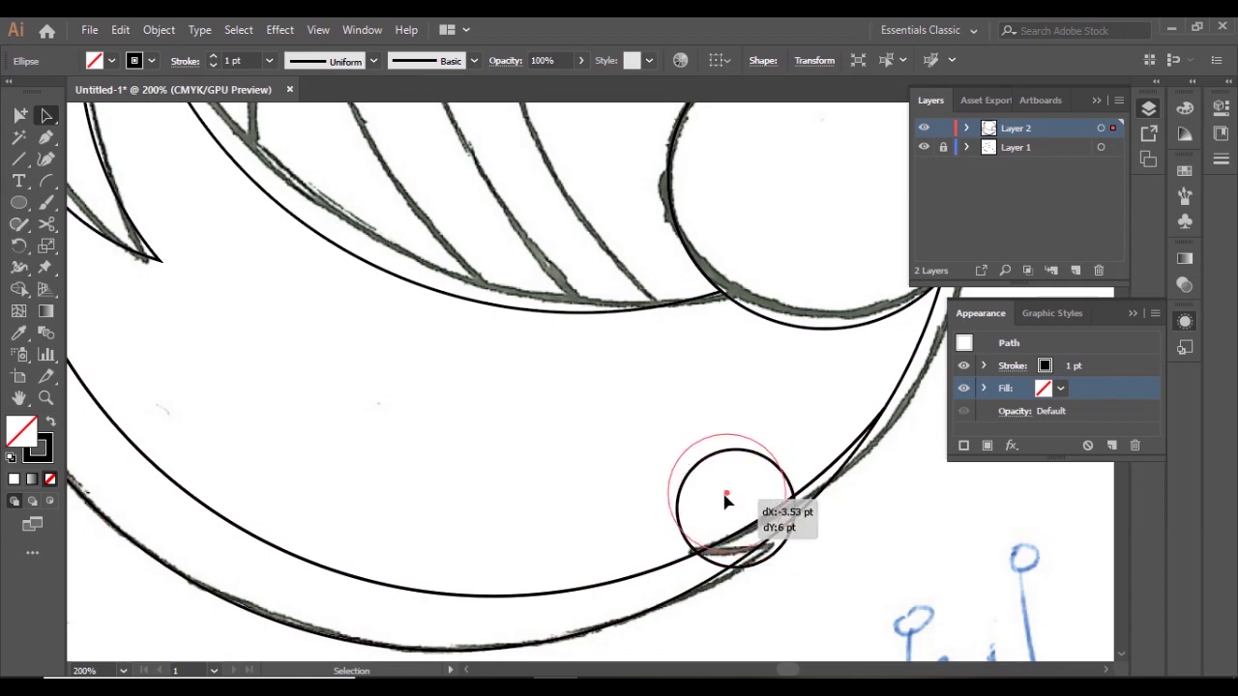
mouse_move(724, 500)
mouse_down()
mouse_move(732, 493)
mouse_move(660, 493)
mouse_up()
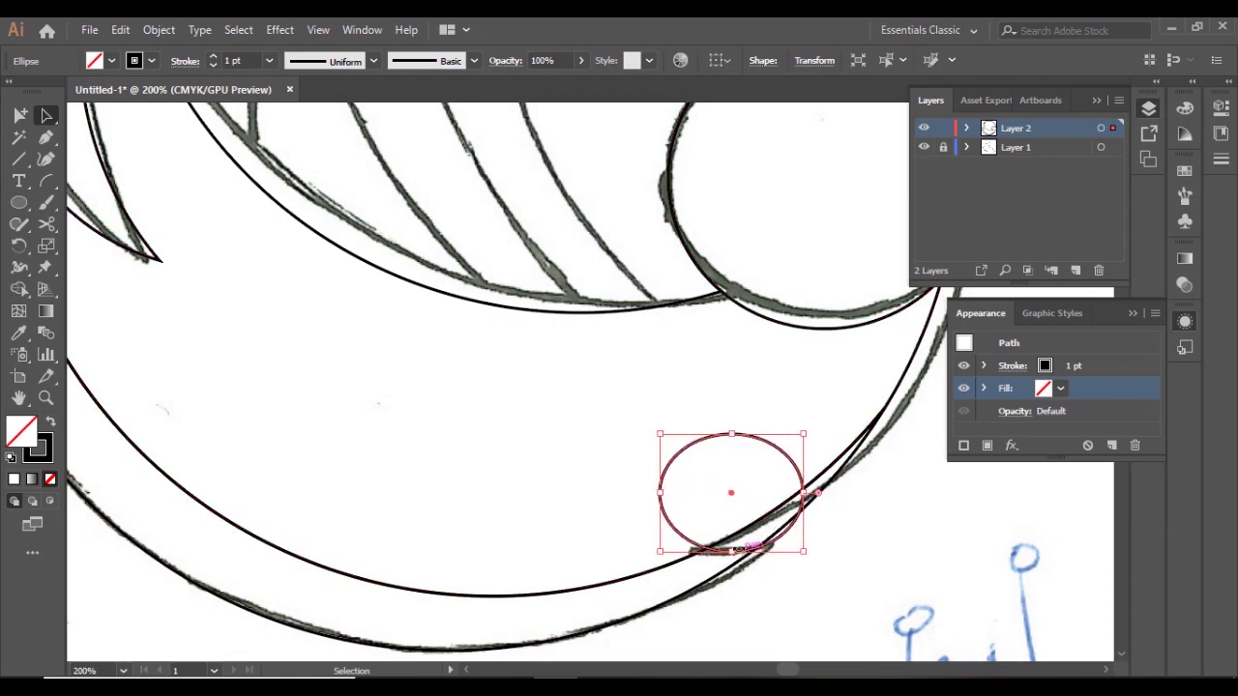
click(818, 604)
Select the crescent with the ellipse and delete the ellipse region using Shape Builder
scroll(817, 604, down, 1)
scroll(876, 602, right, 3)
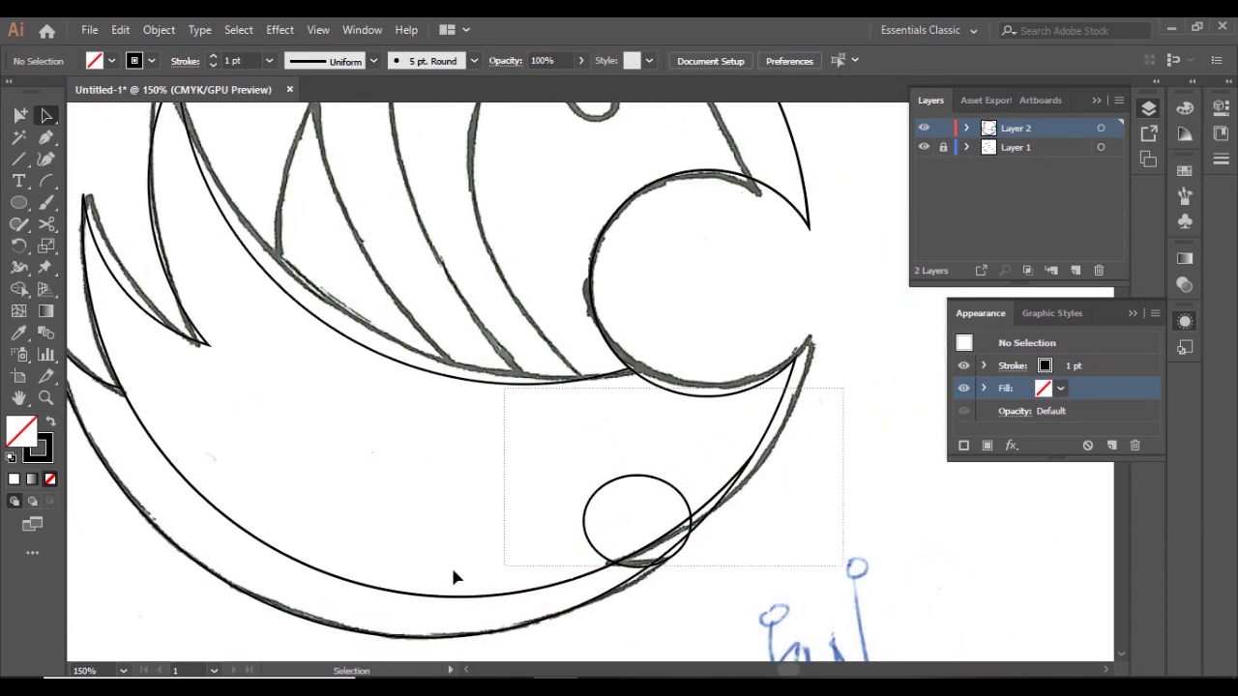
drag(455, 577, 389, 603)
key(shift+m)
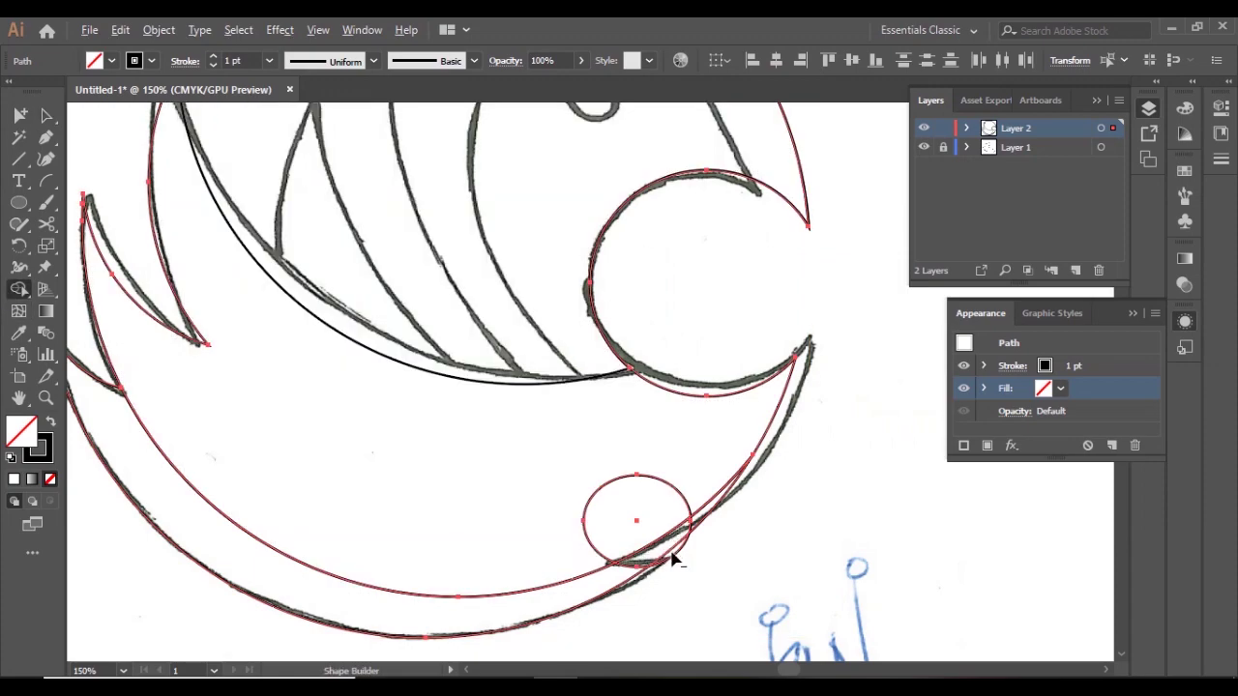
alt+scroll(681, 530, up, 1)
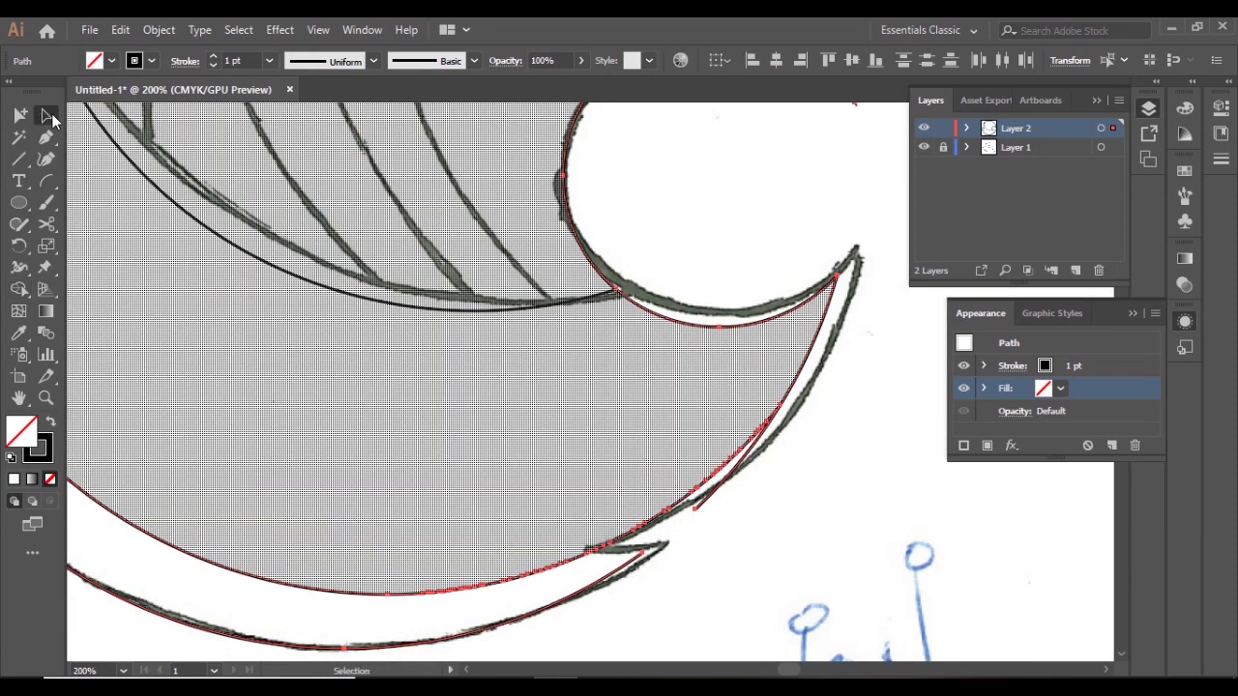
click(47, 116)
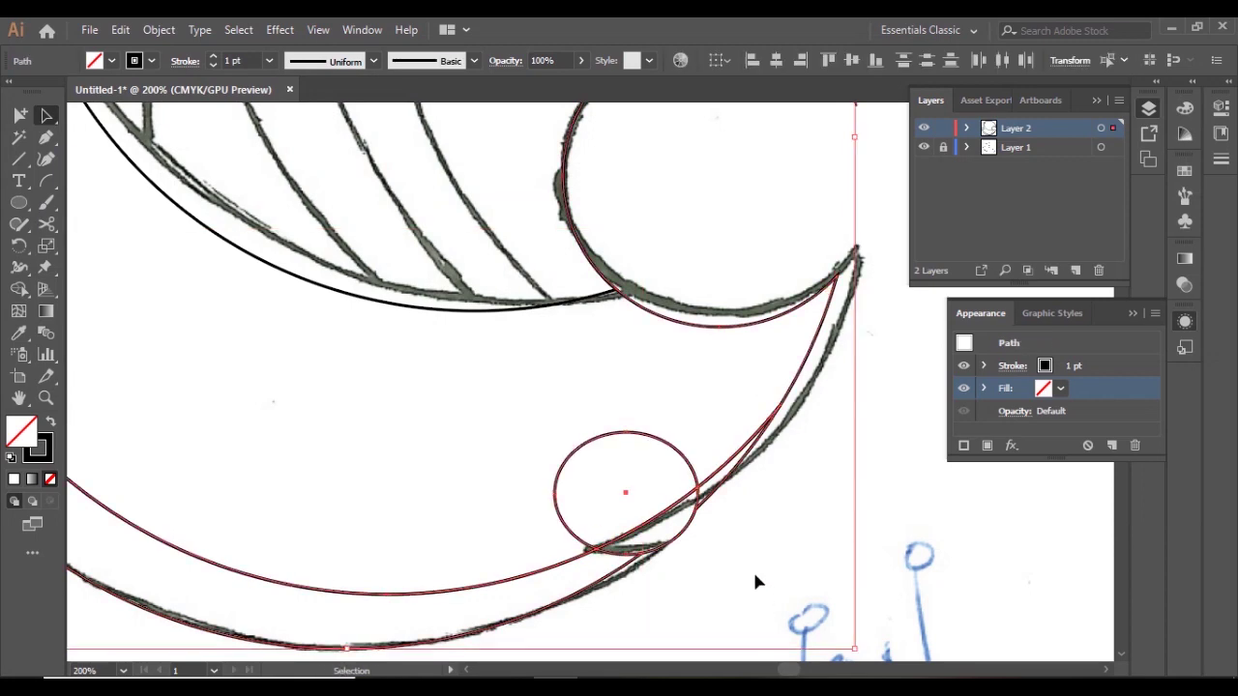
click(855, 544)
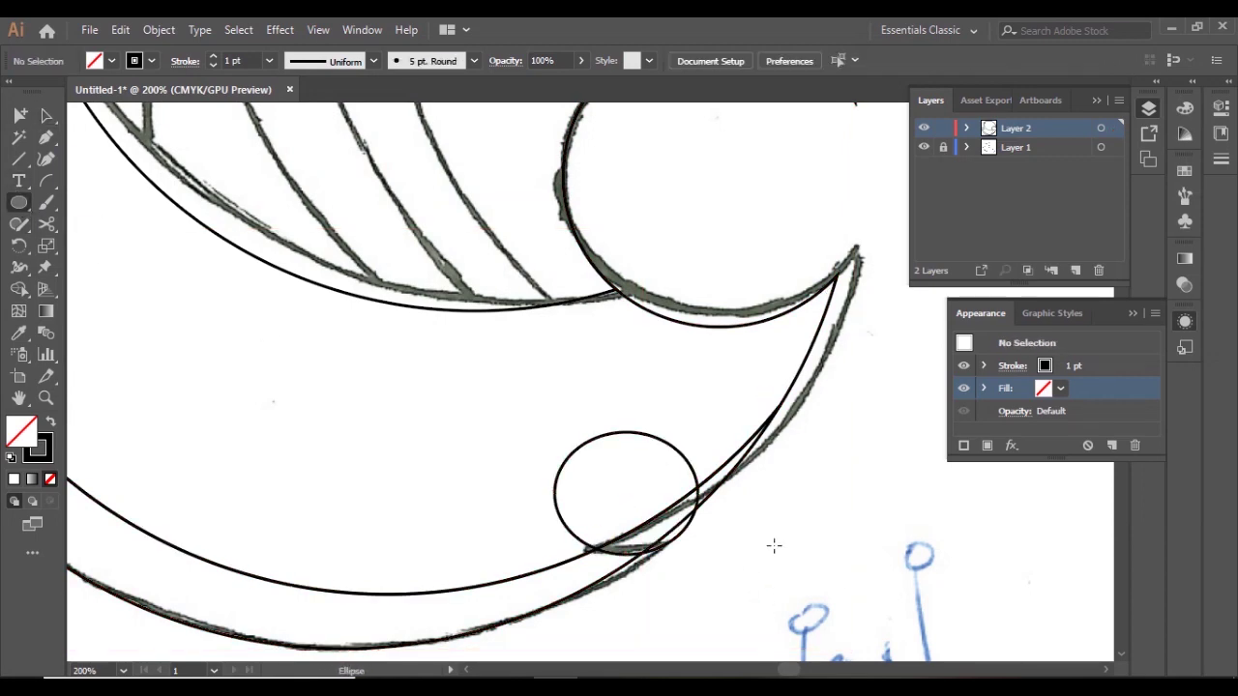
drag(774, 488, 435, 613)
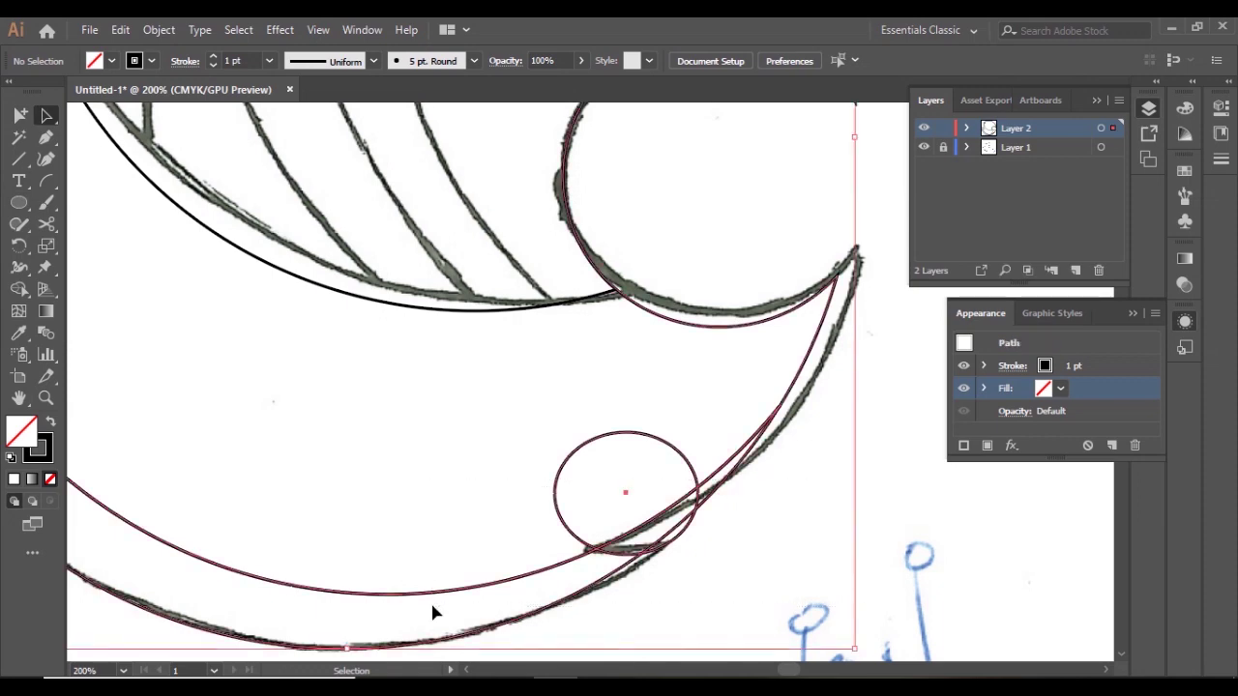
key(shift+m)
alt+scroll(671, 536, up, 1)
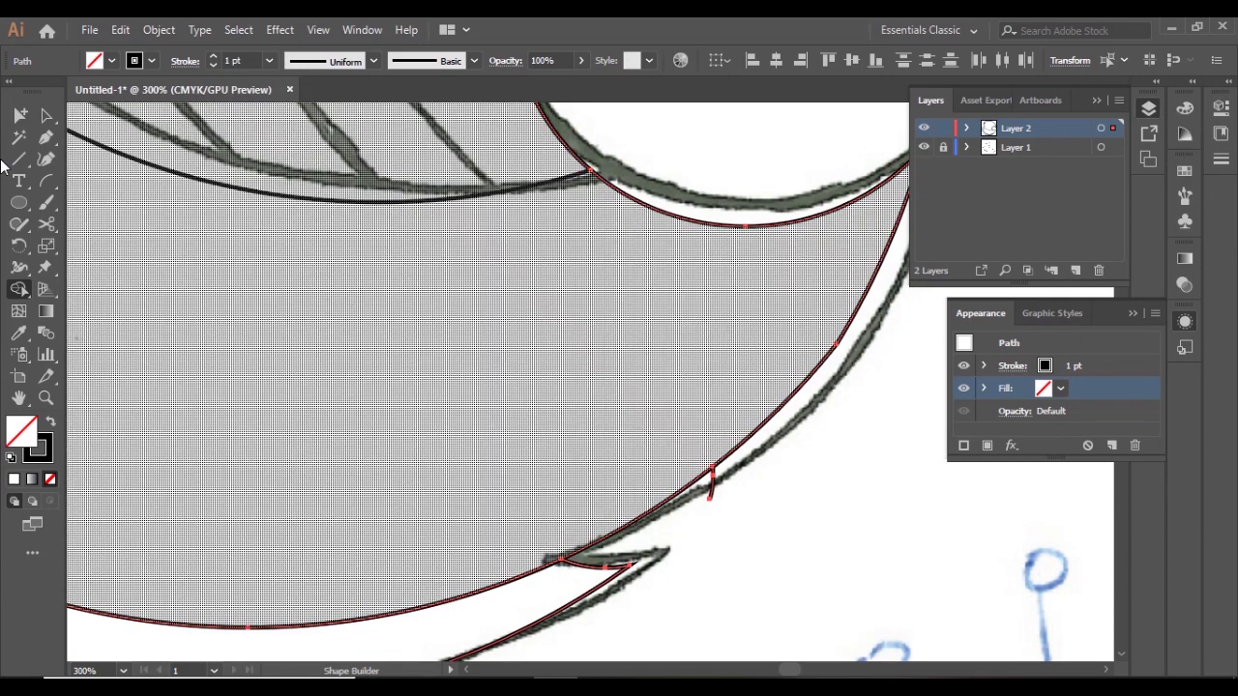
alt+click(557, 473)
click(709, 512)
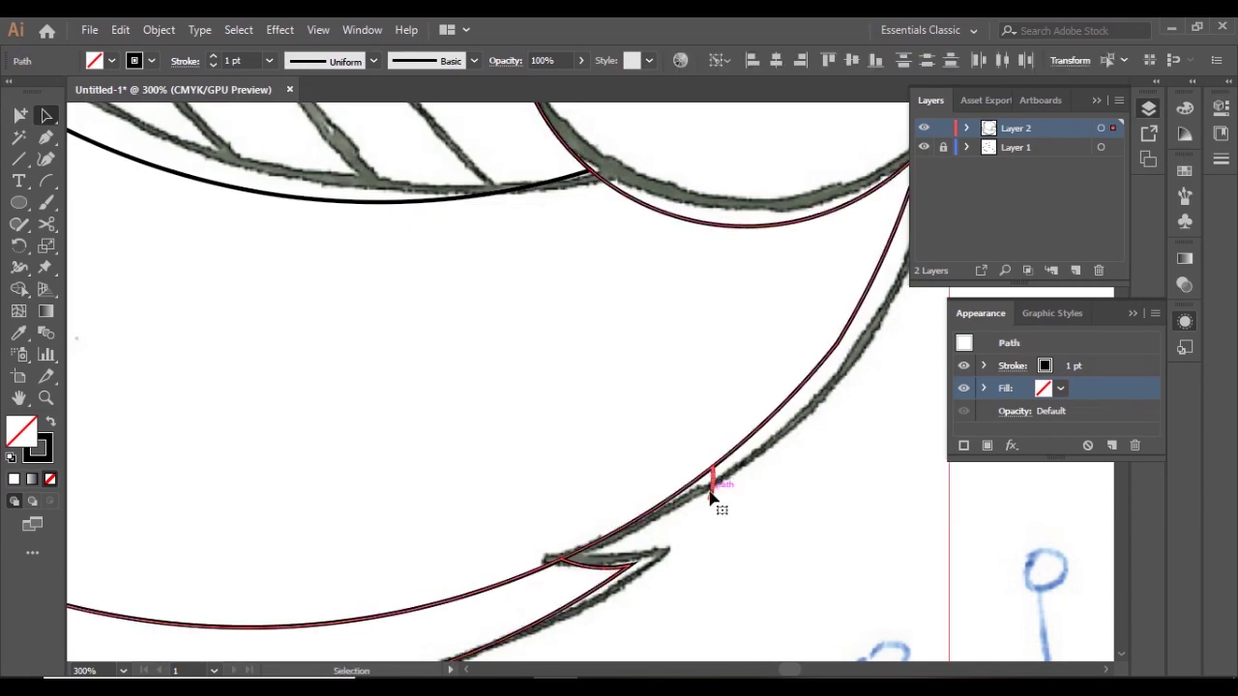
Undo the ellipse removal and make the ellipse taller and wider over the barb
click(738, 506)
ctrl+click(638, 578)
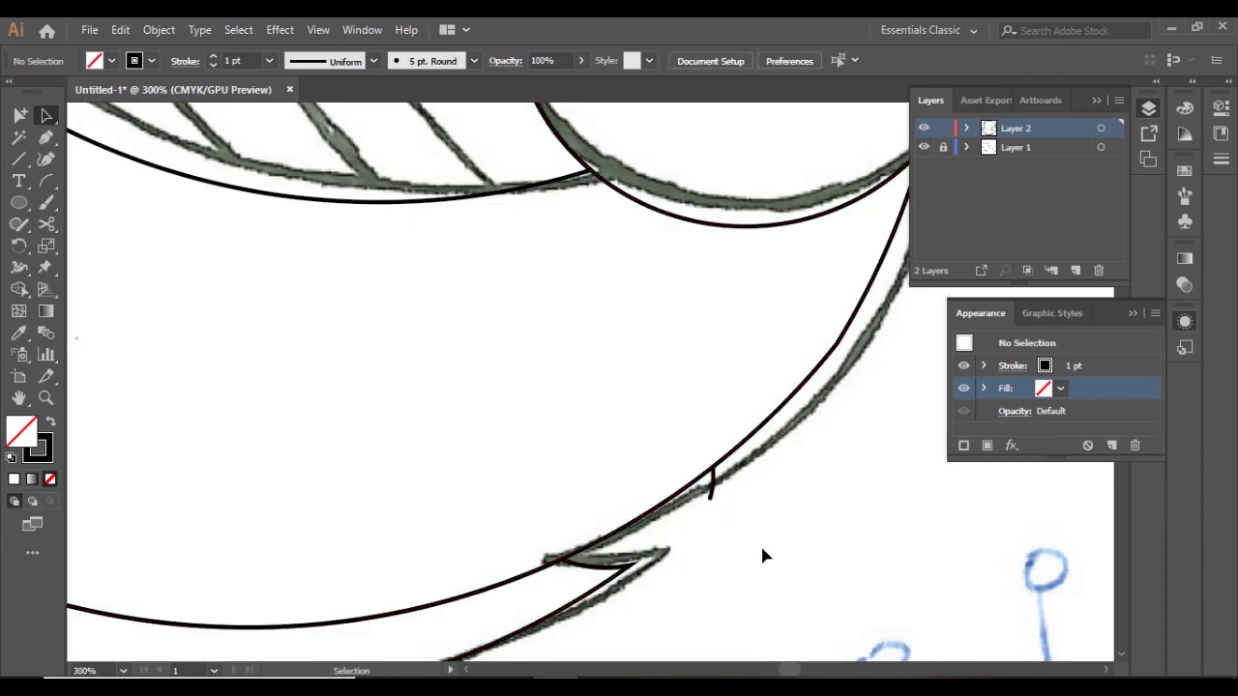
scroll(760, 543, down, 1)
key(ctrl+z)
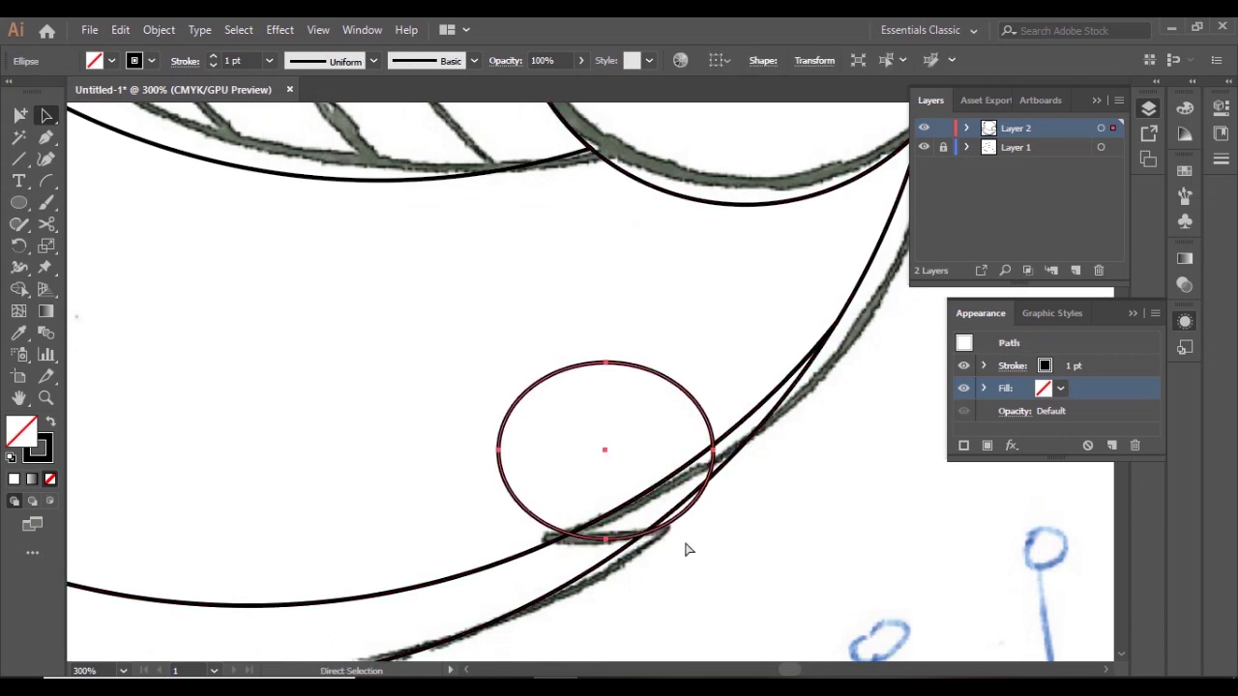
drag(610, 540, 609, 547)
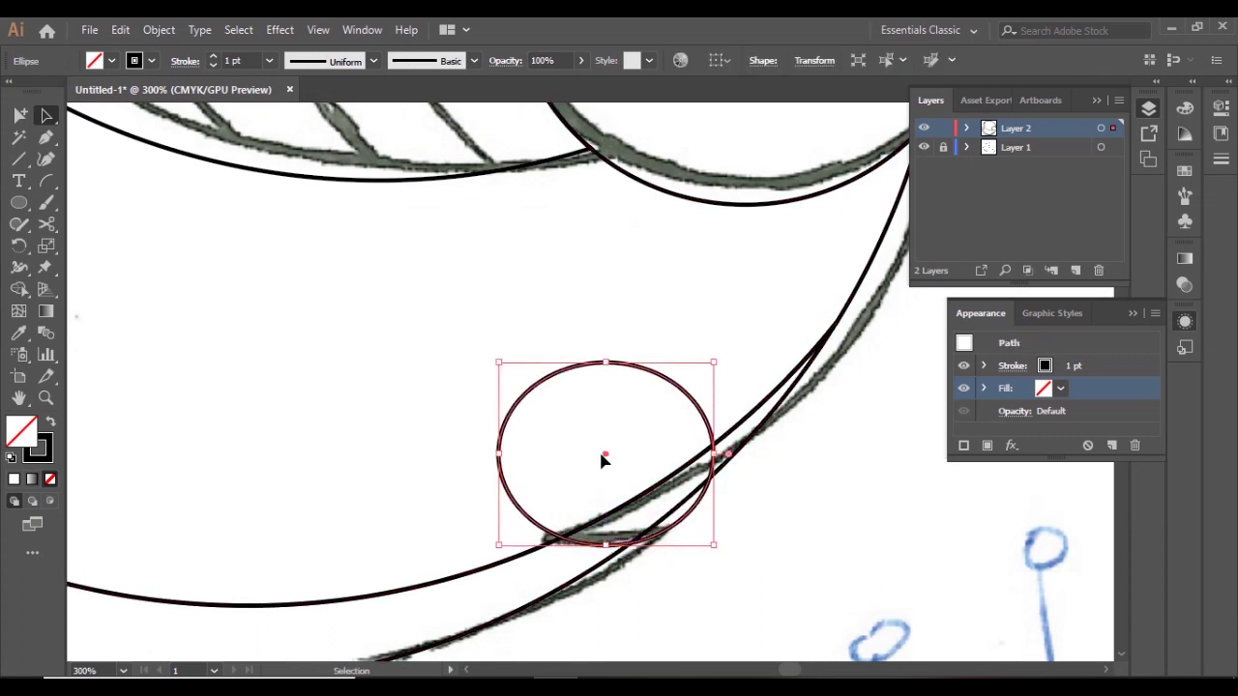
drag(600, 457, 598, 452)
drag(707, 541, 725, 542)
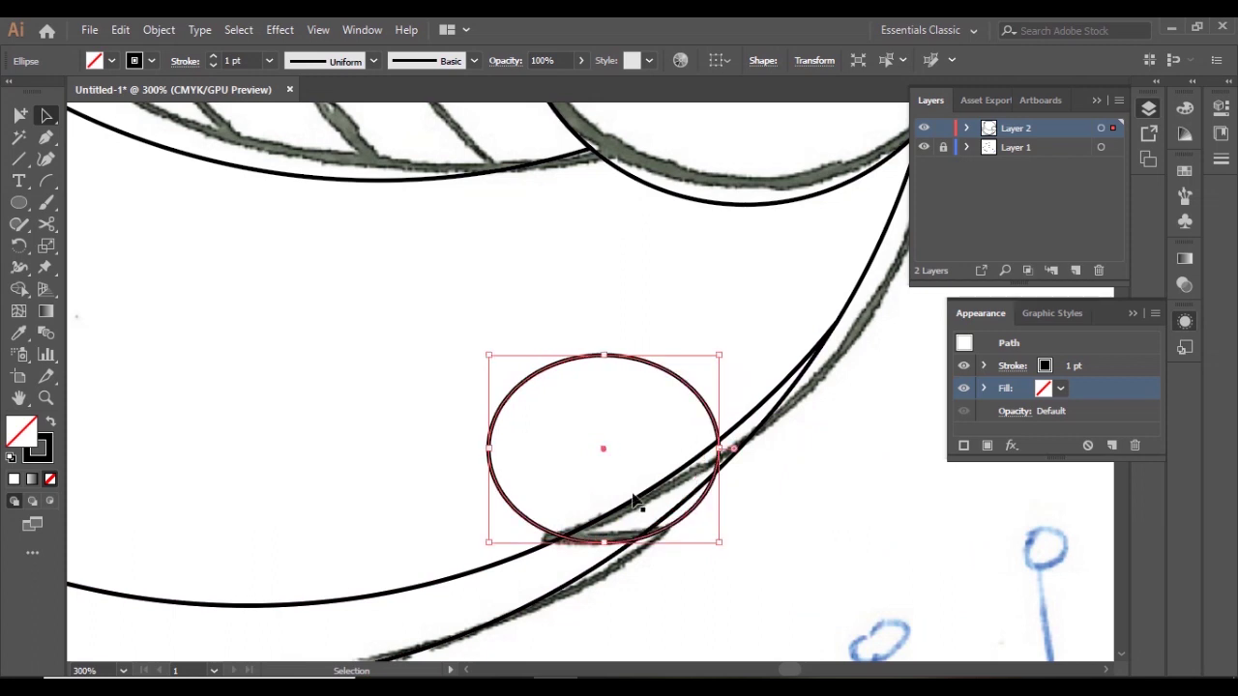
click(725, 503)
scroll(720, 493, down, 1)
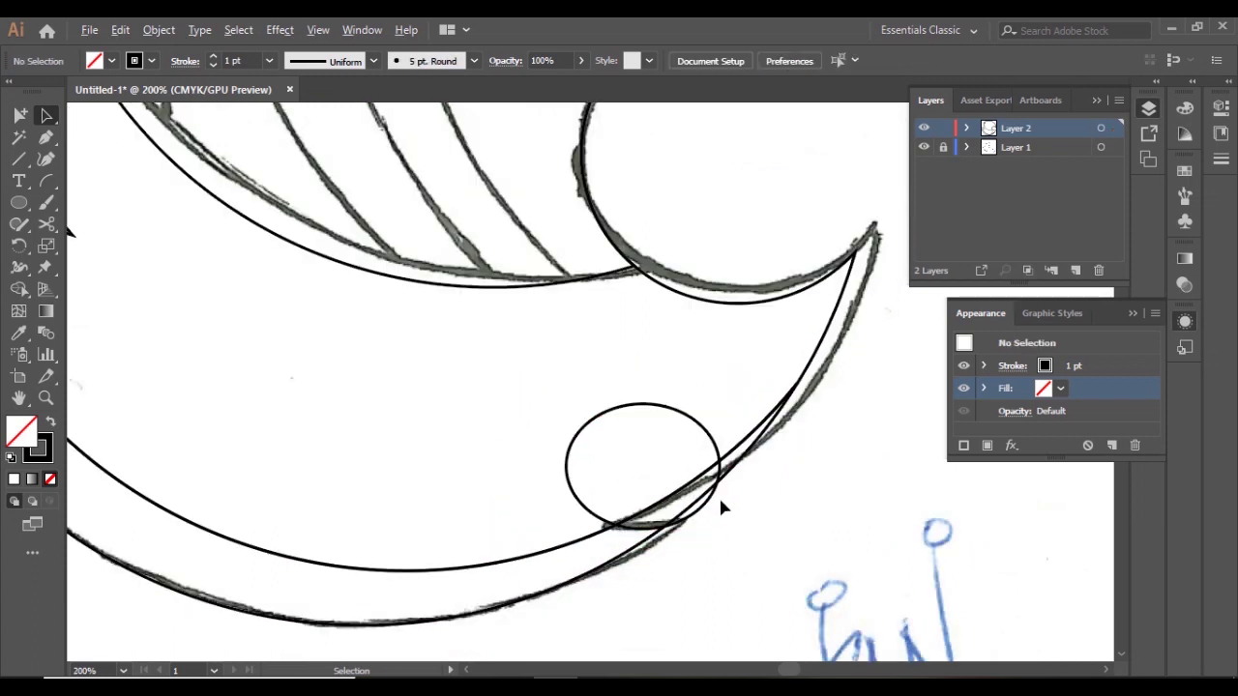
Merge the regions along the lower curve and delete the thin sliver beside the small circle
click(756, 431)
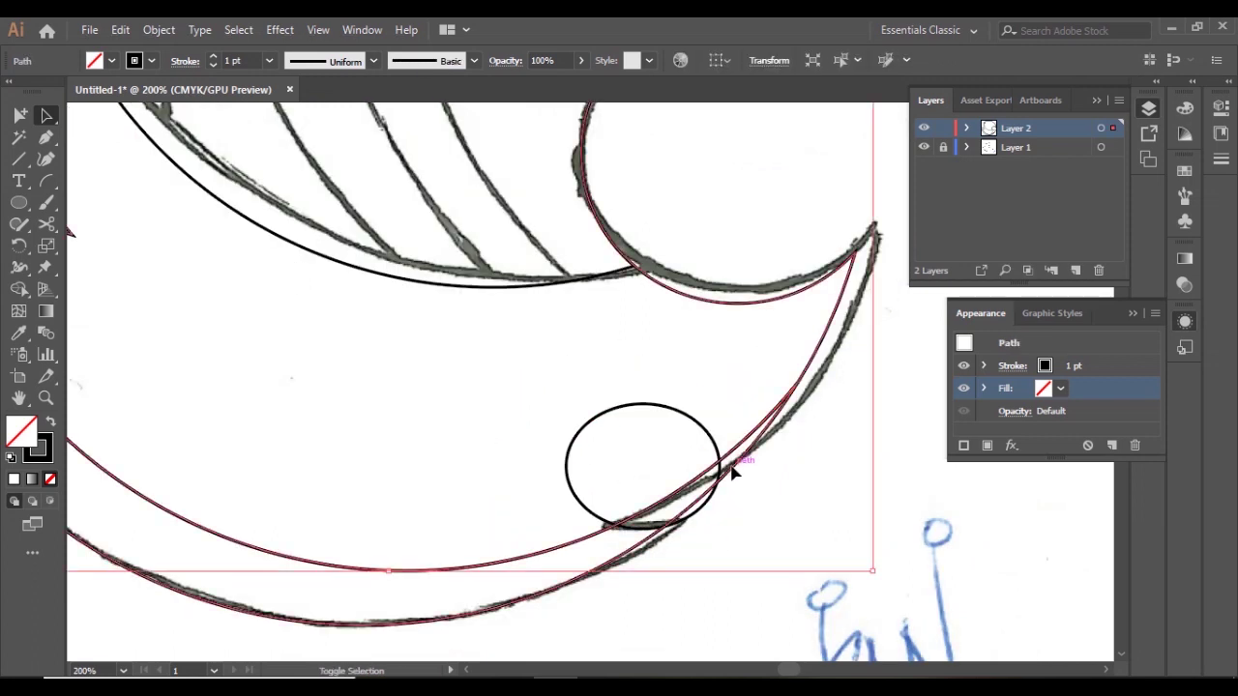
click(18, 288)
scroll(633, 461, up, 1)
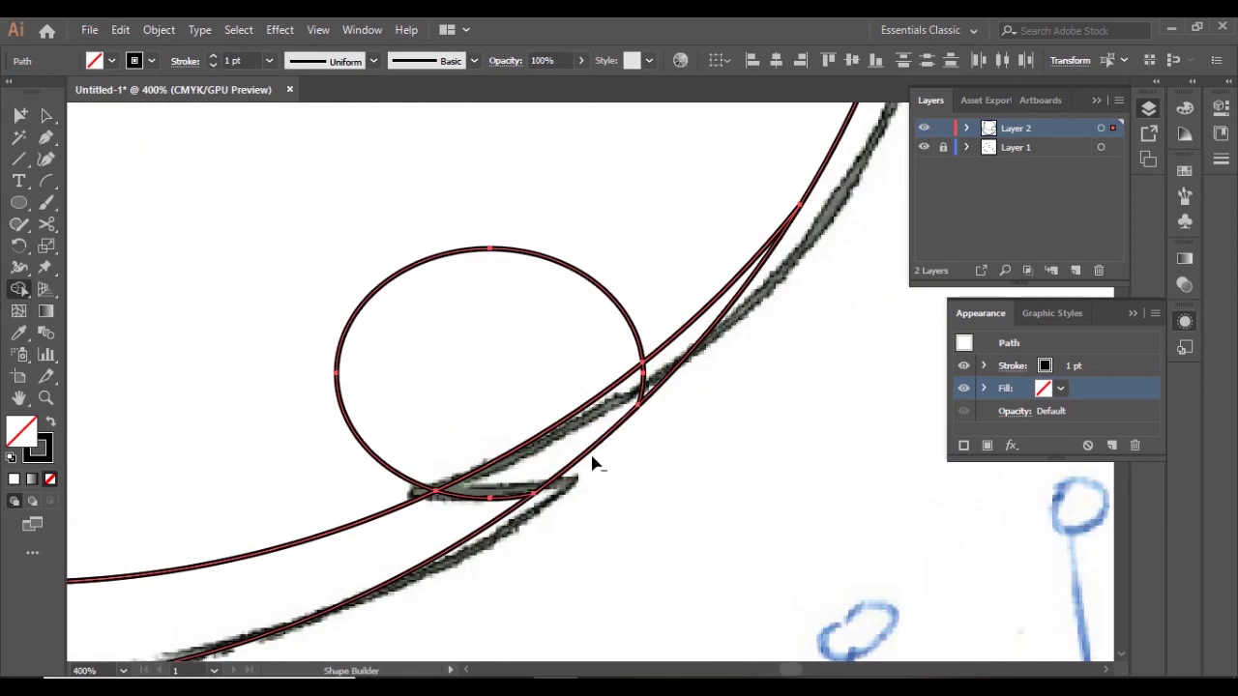
drag(593, 464, 587, 453)
alt+click(661, 388)
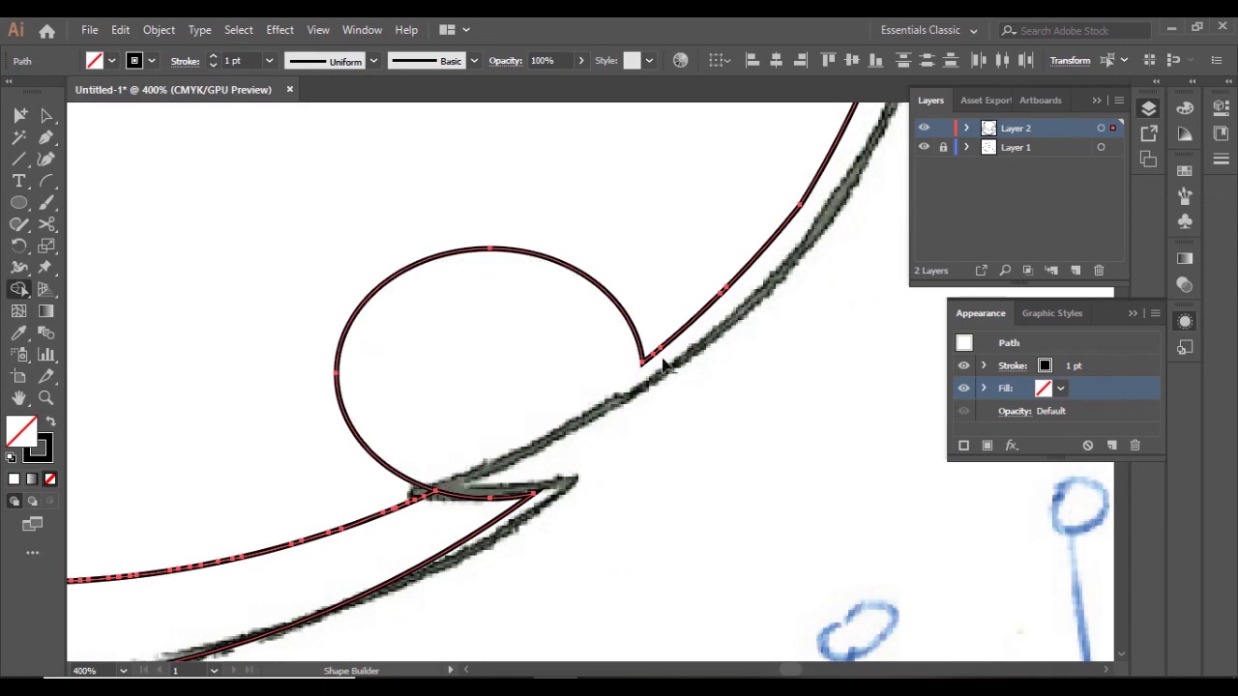
ctrl+click(650, 387)
key(ctrl+a)
scroll(638, 362, down, 3)
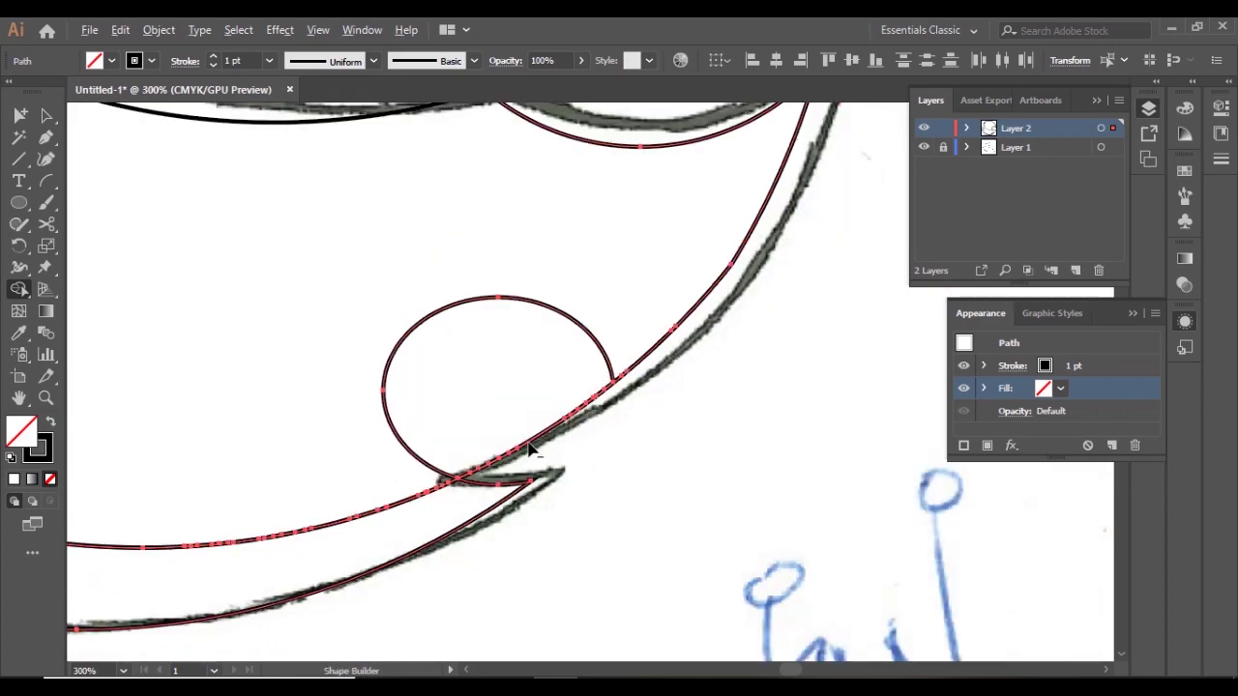
scroll(525, 442, down, 3)
Delete the small circle region near the notch, then clear the selection and zoom out
drag(367, 440, 418, 552)
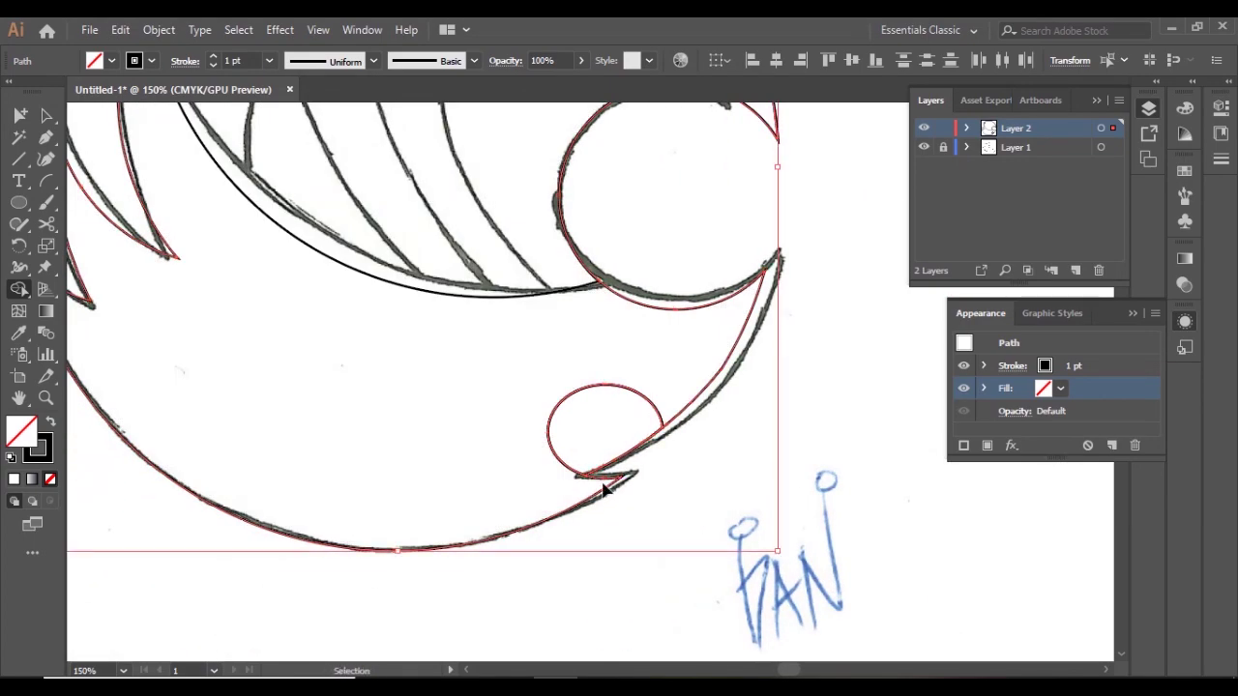
scroll(567, 475, up, 2)
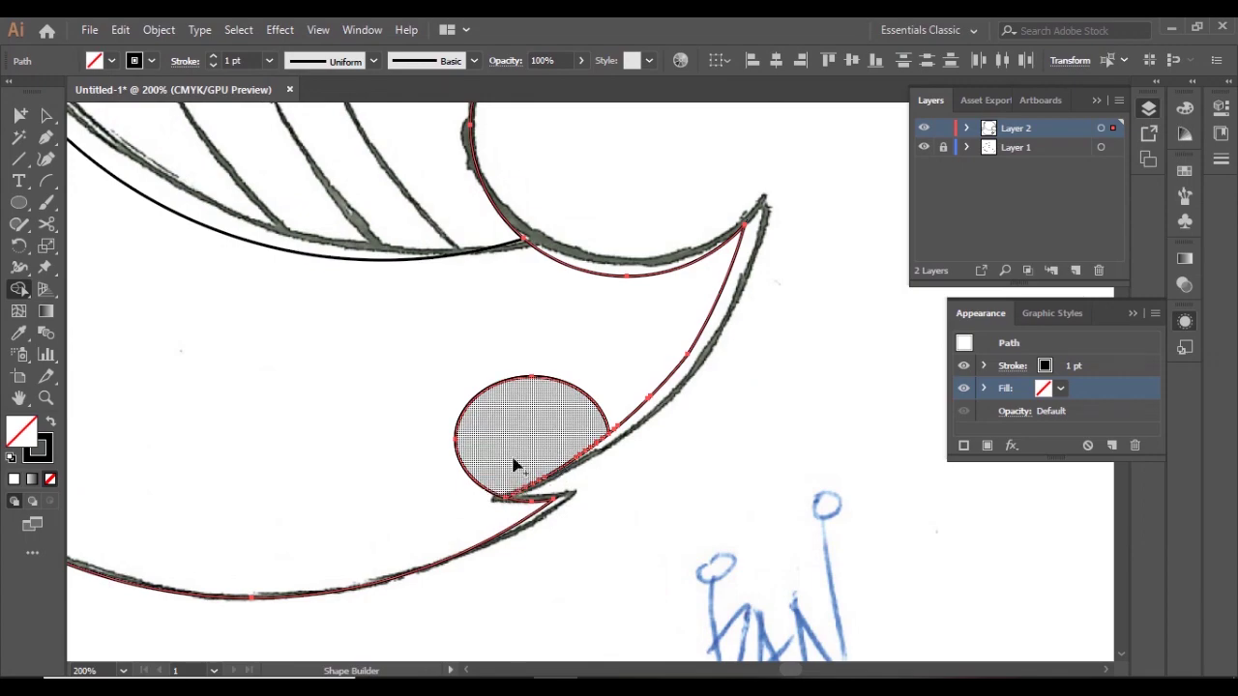
alt+click(520, 469)
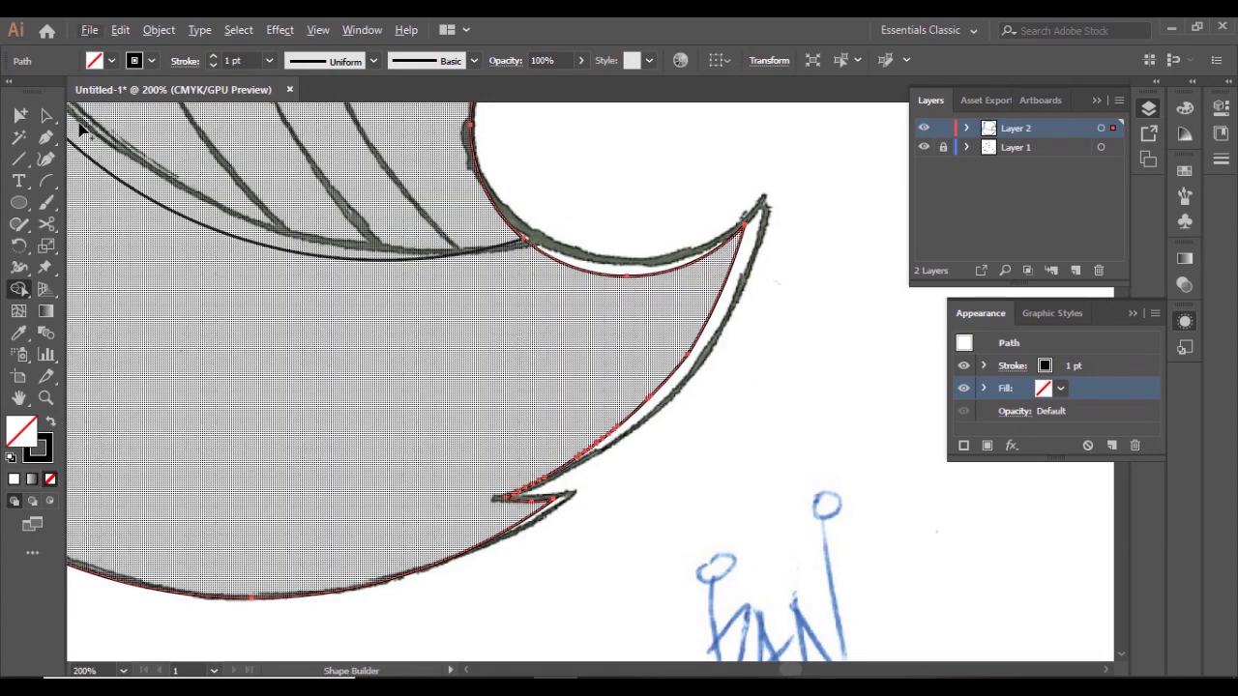
scroll(793, 493, left, 3)
key(ctrl+shift+a)
key(a)
scroll(674, 529, down, 3)
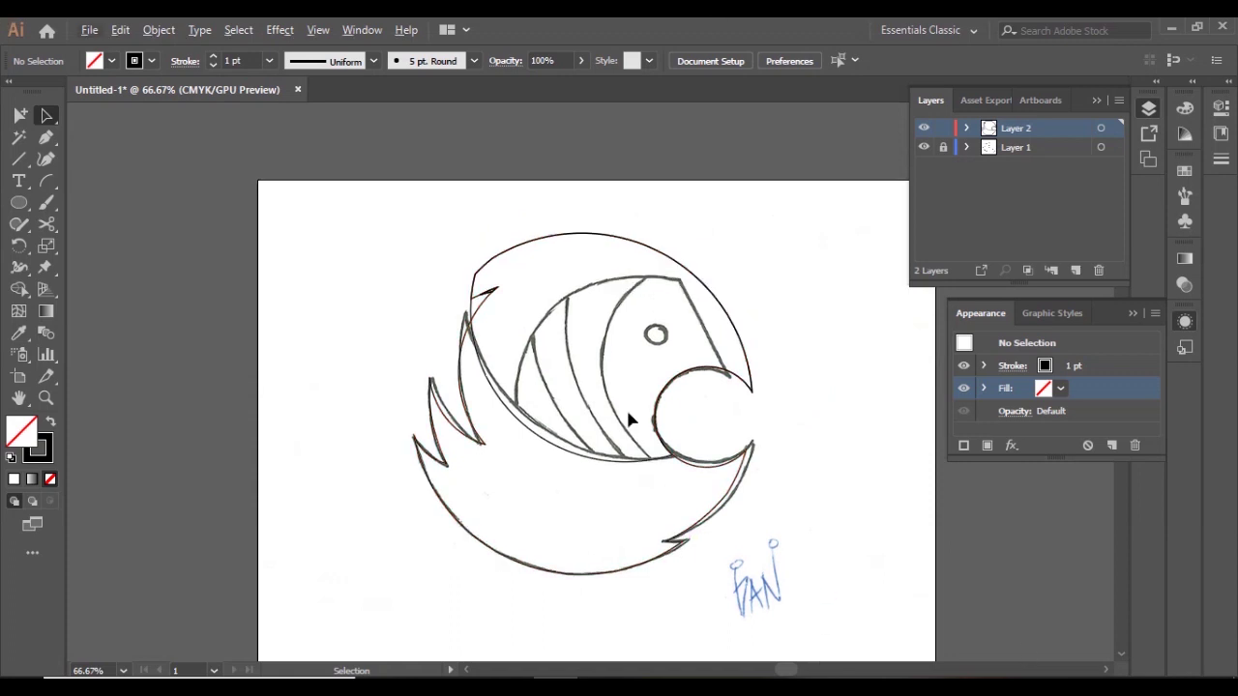
Draw a large circle over the head and size it to form the round top
scroll(629, 420, up, 2)
scroll(636, 541, down, 2)
scroll(636, 568, up, 3)
scroll(544, 455, up, 2)
scroll(640, 312, left, 2)
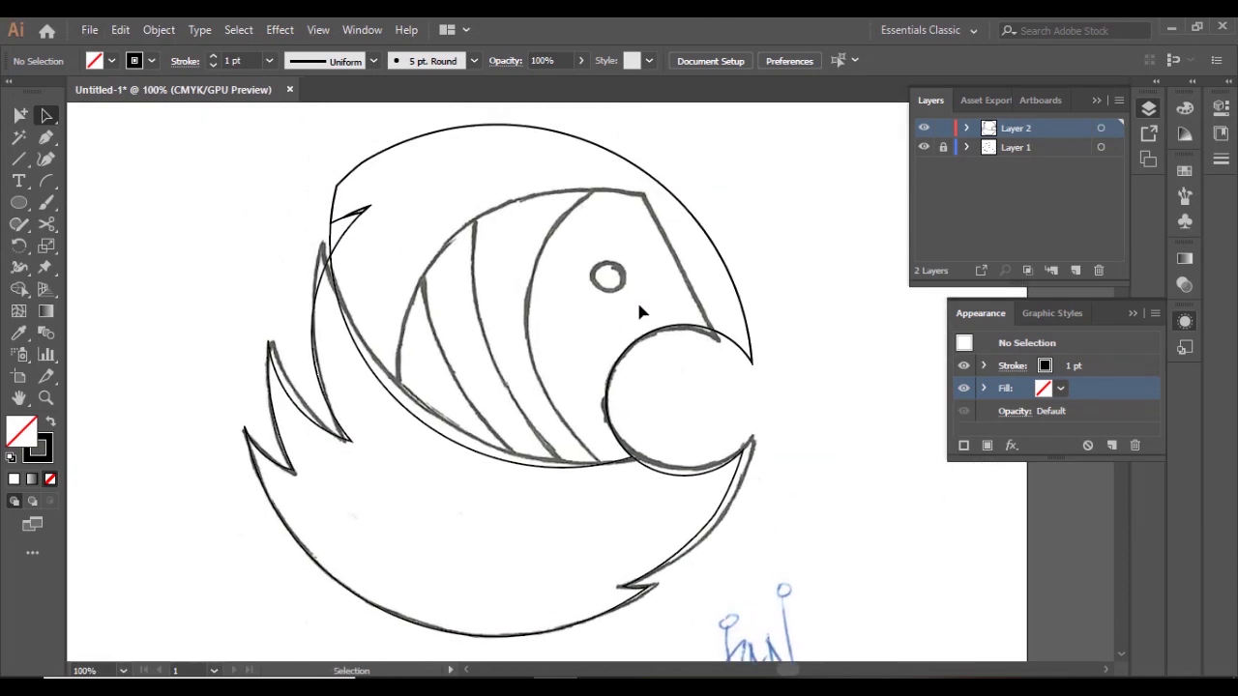
click(19, 203)
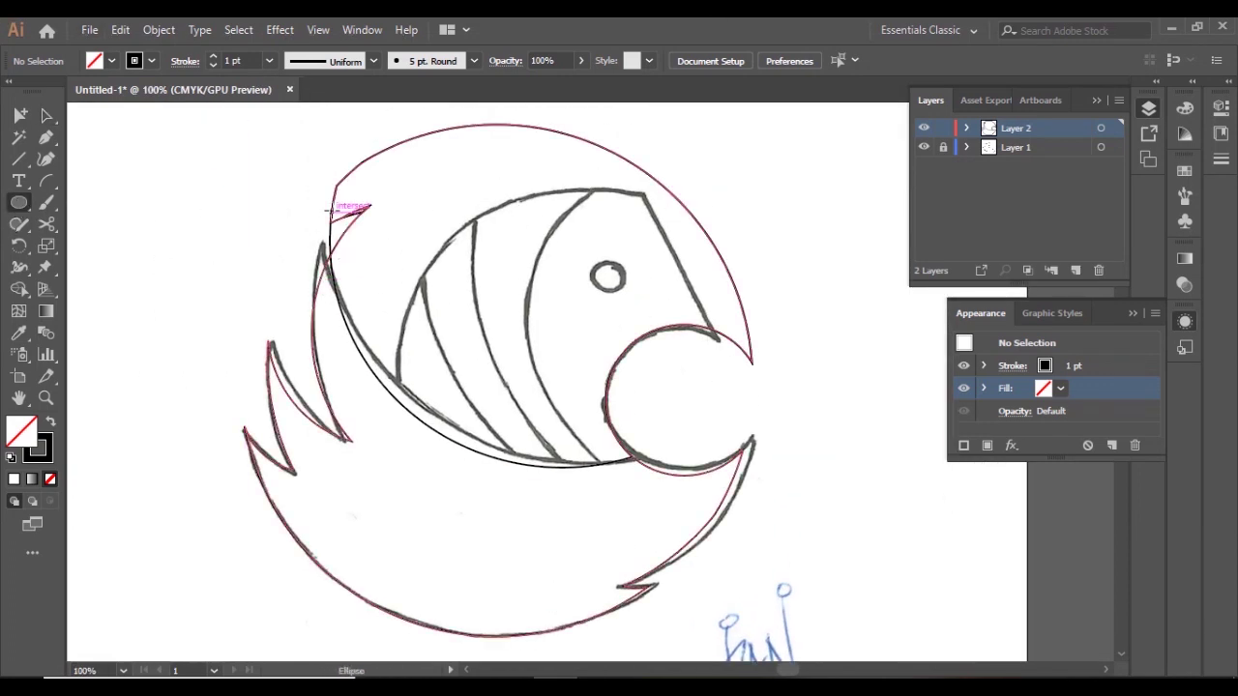
drag(423, 211, 633, 513)
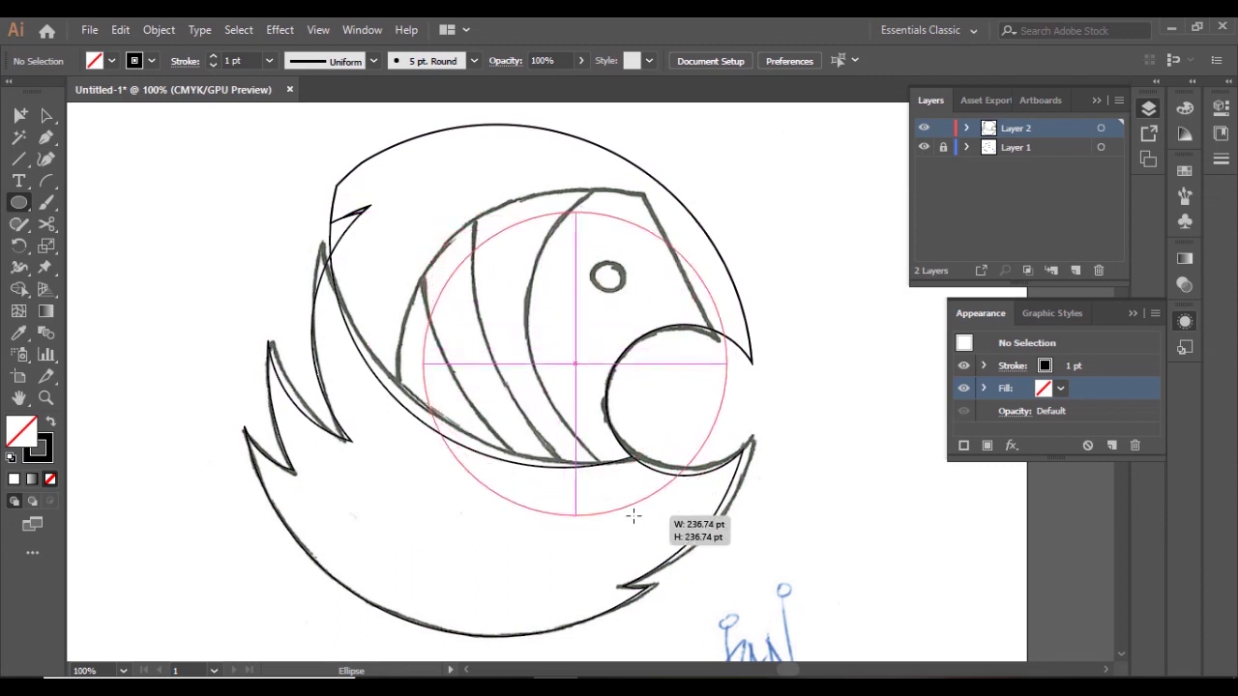
key(a)
drag(531, 342, 517, 329)
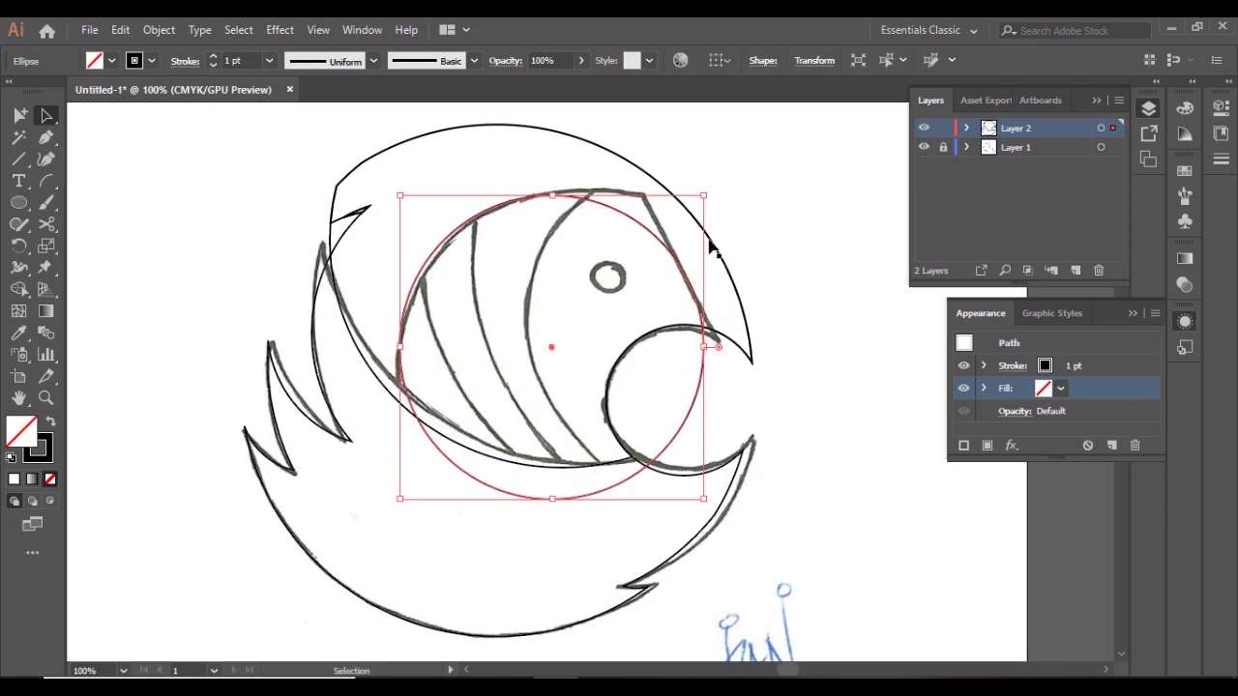
drag(724, 190, 724, 175)
drag(561, 338, 561, 354)
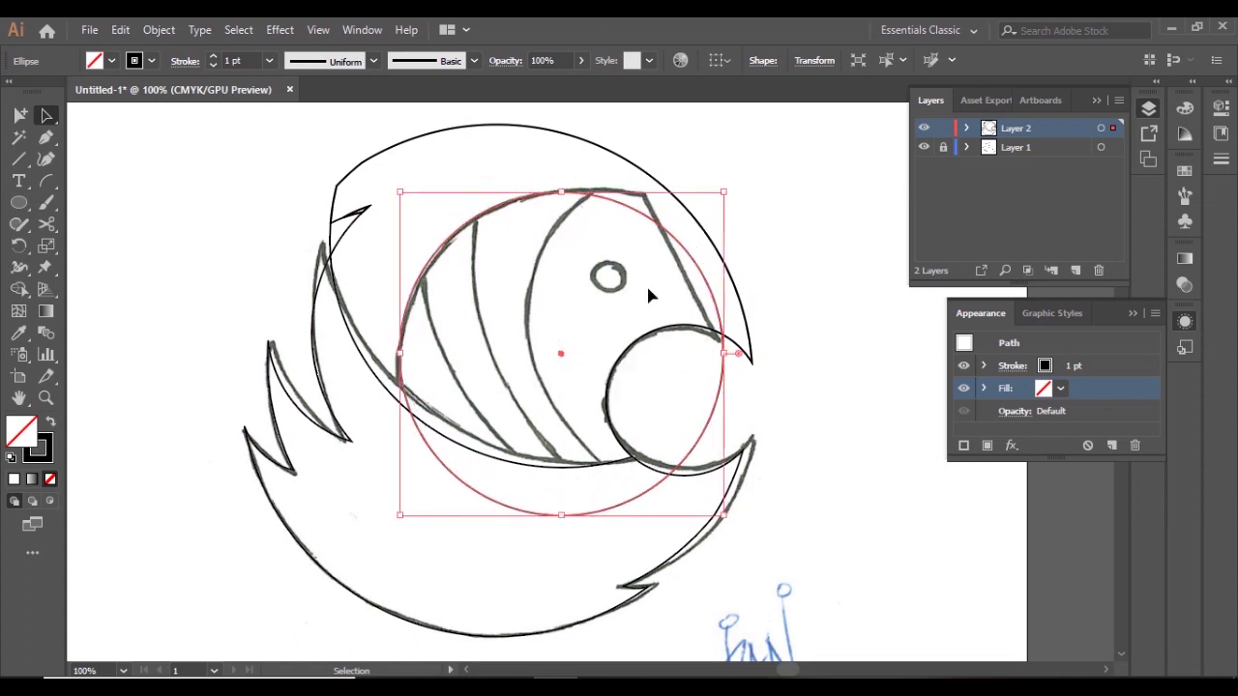
drag(727, 191, 766, 187)
click(751, 396)
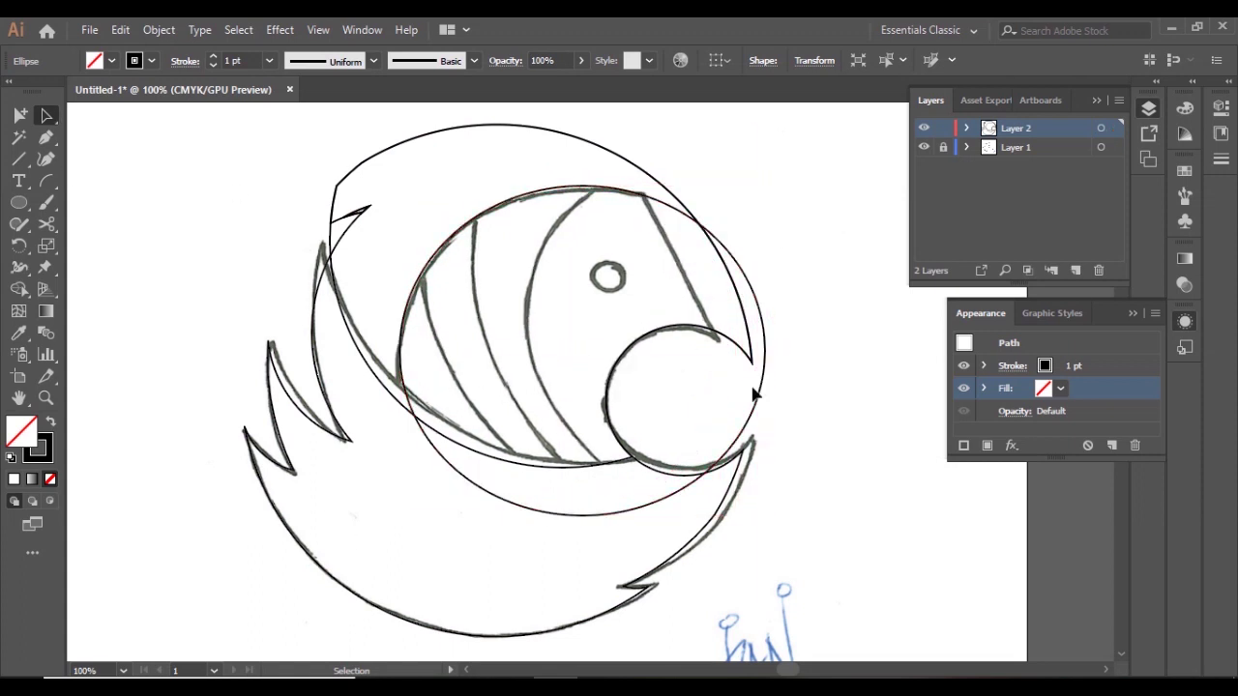
Merge the crescent and head regions into one shape with Shape Builder
shift+click(636, 196)
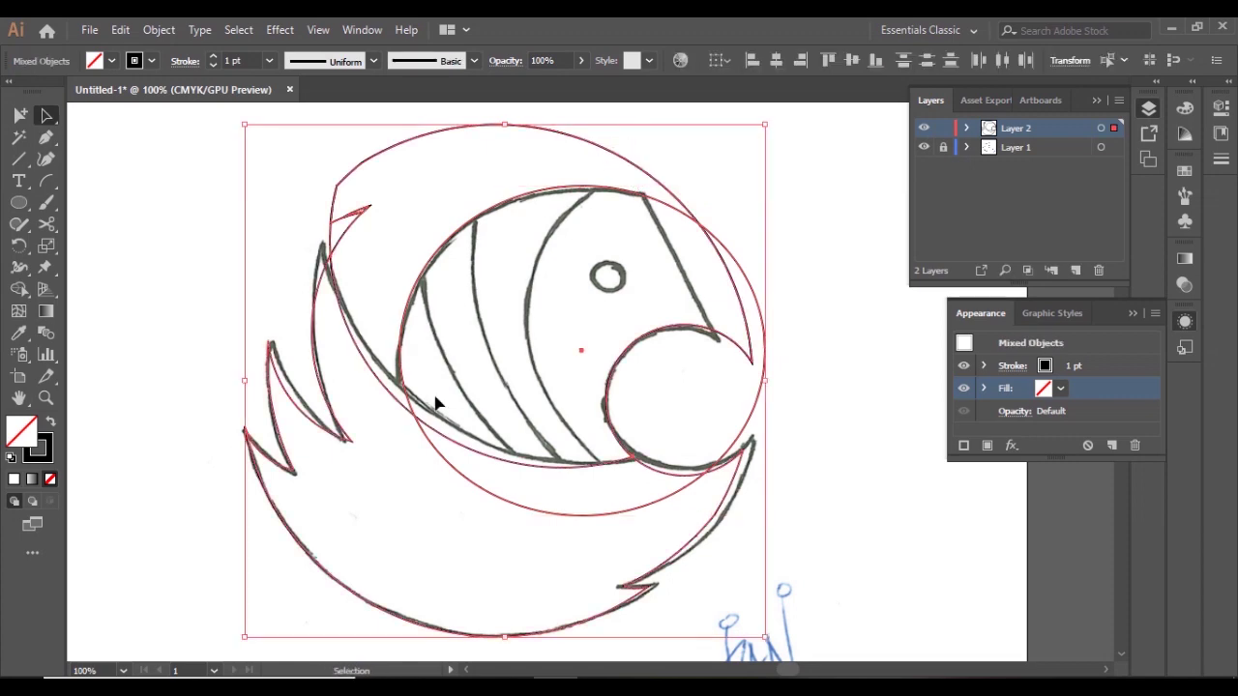
key(shift+m)
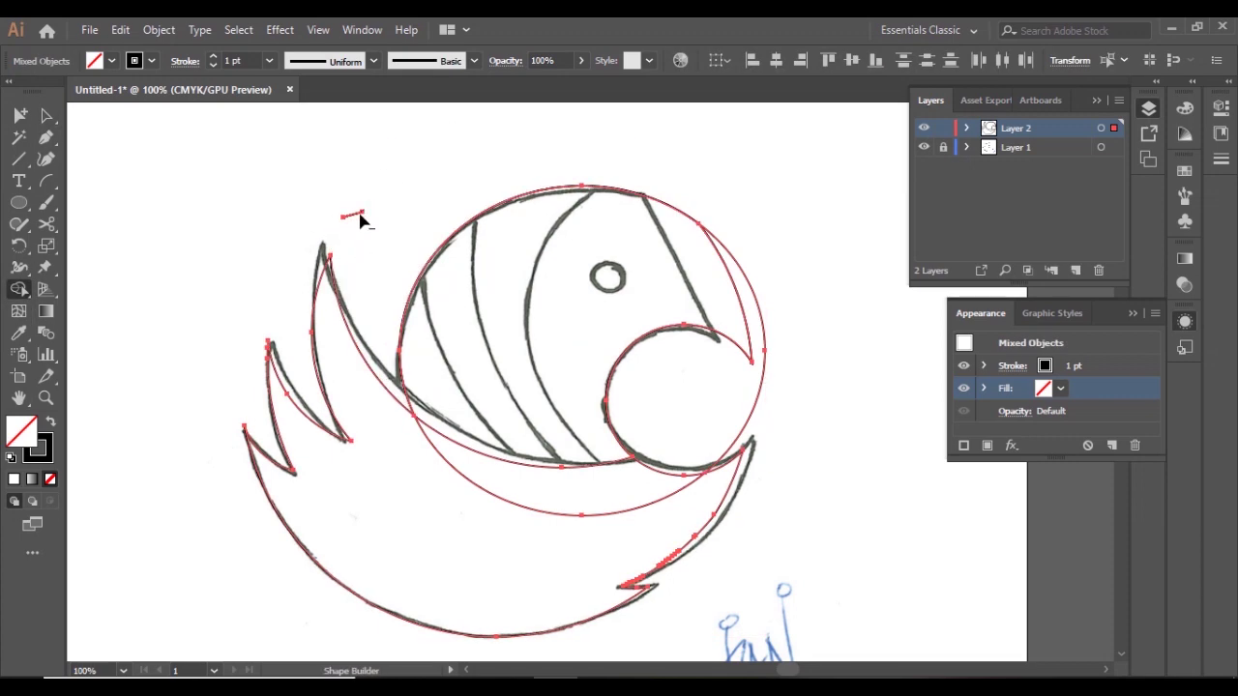
drag(579, 490, 556, 550)
drag(759, 359, 751, 398)
click(46, 181)
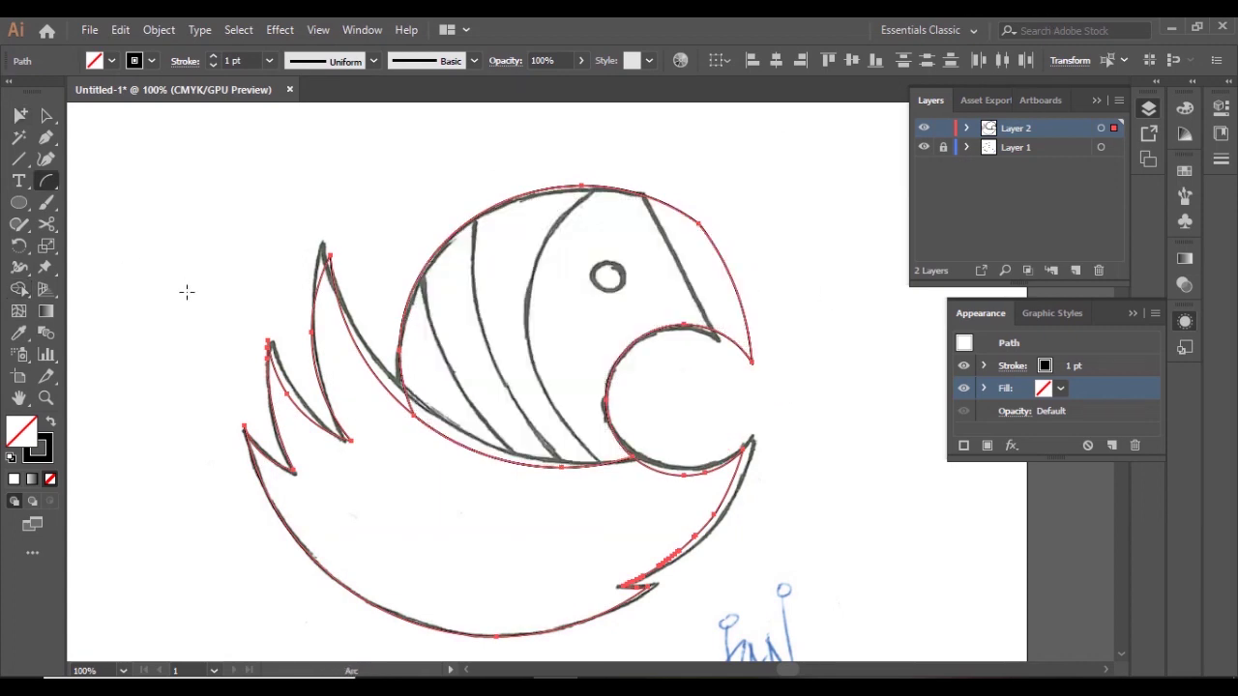
click(245, 426)
key(Escape)
click(45, 118)
Draw a straight line along the beak edge and delete the overhanging pieces, leaving a sharp tip
click(70, 281)
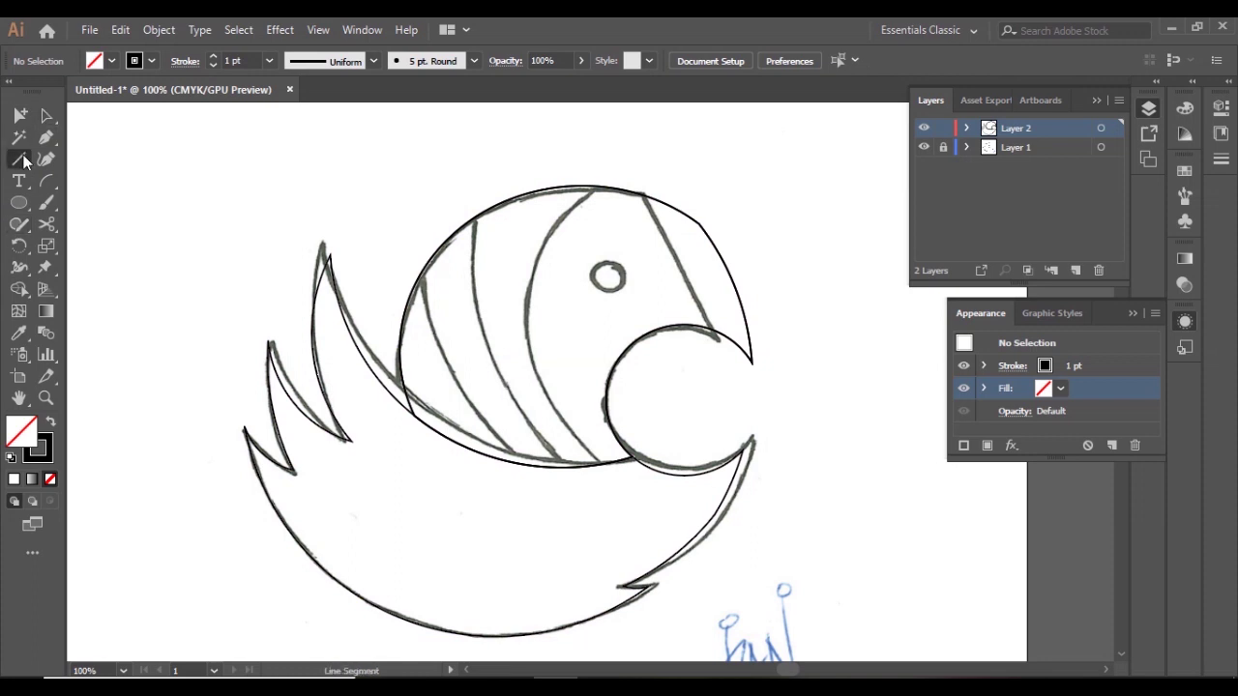
drag(619, 163, 734, 371)
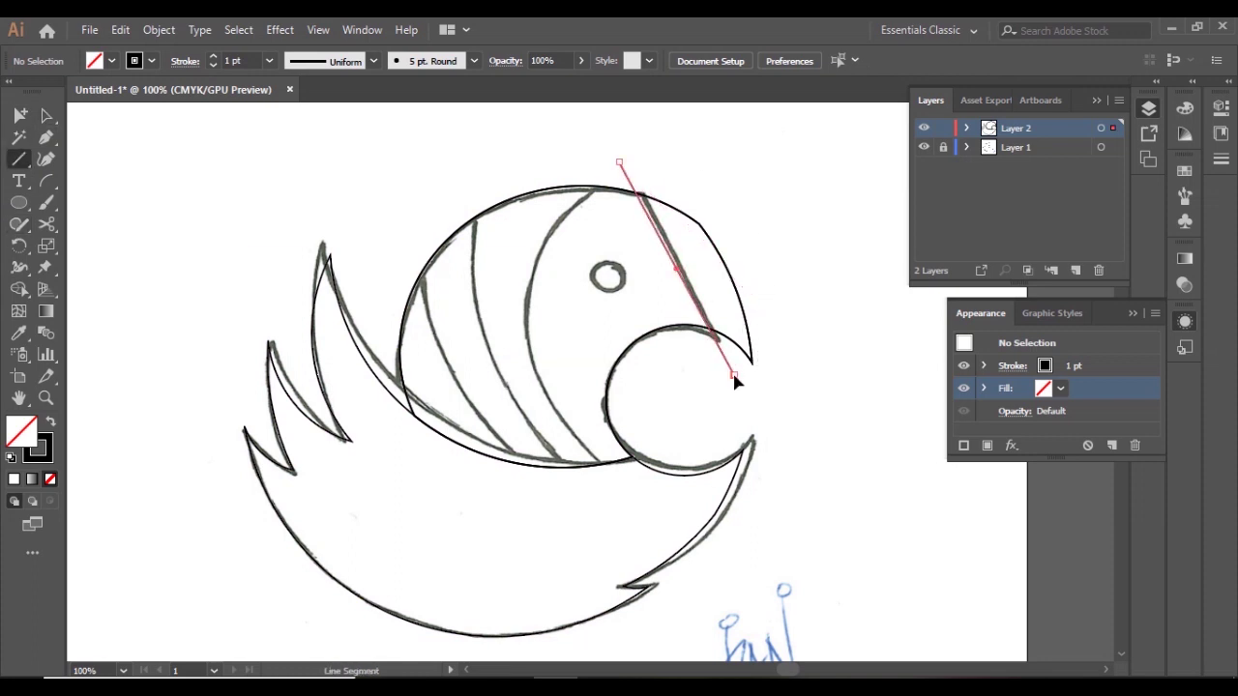
key(a)
drag(679, 274, 680, 273)
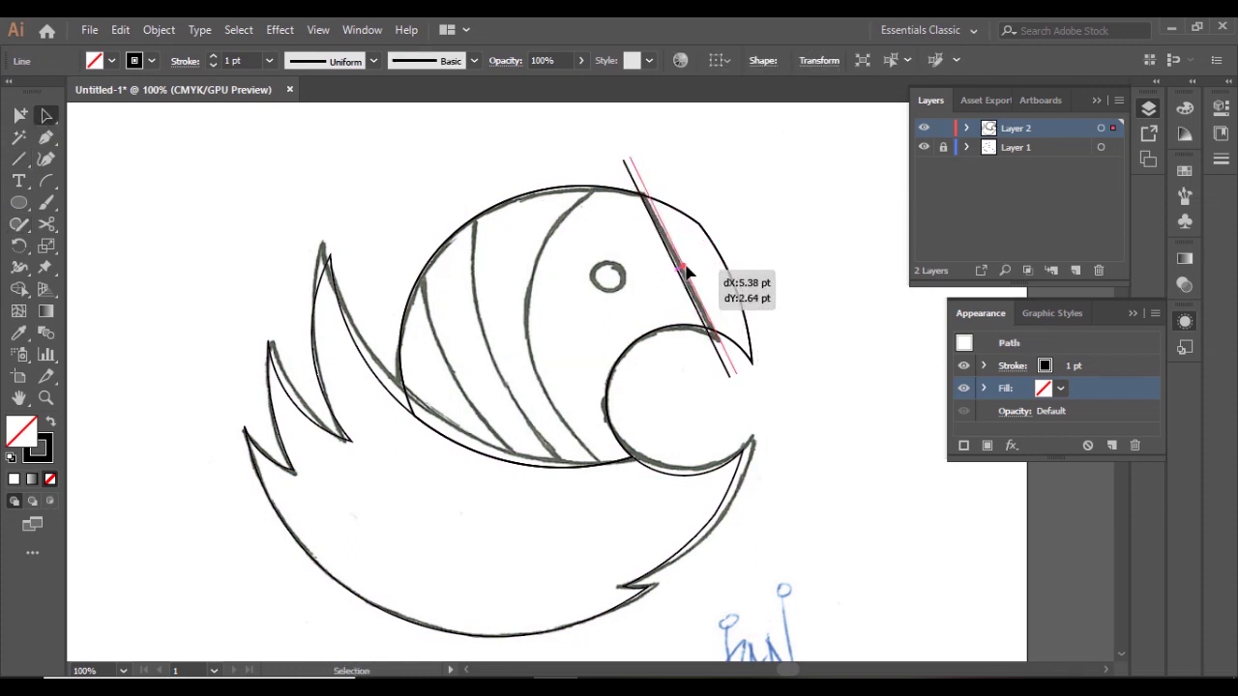
key(ctrl+plus)
key(ctrl+minus)
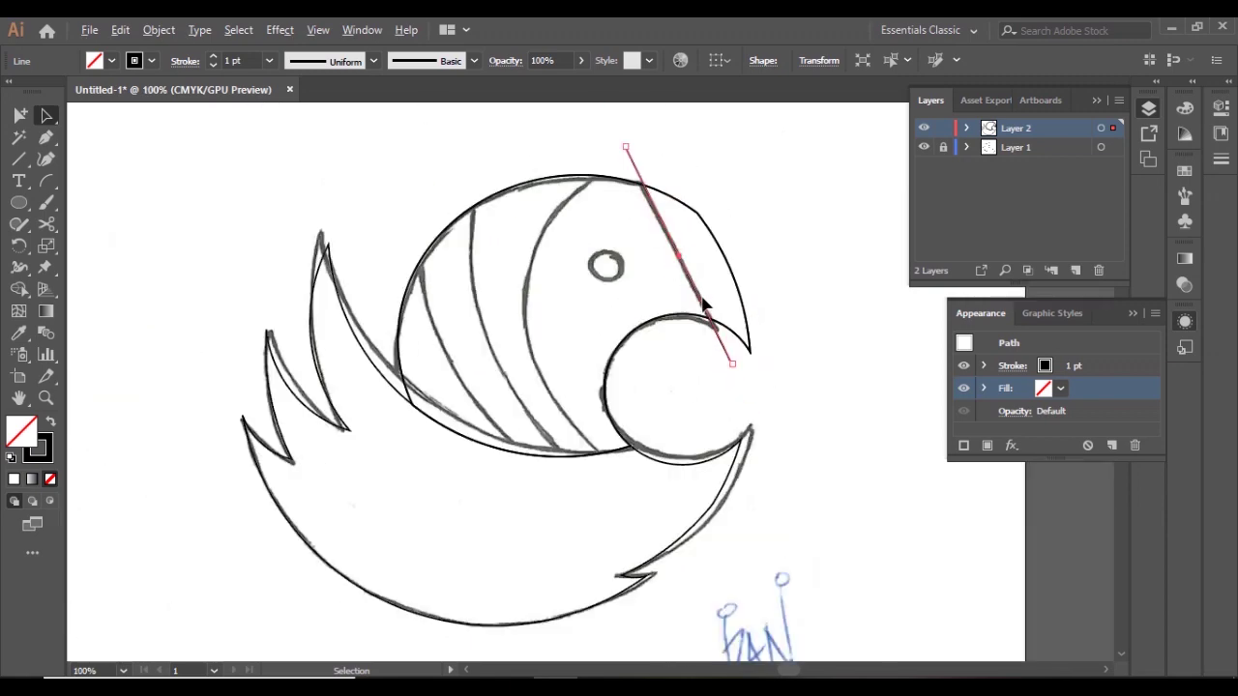
key(ctrl+a)
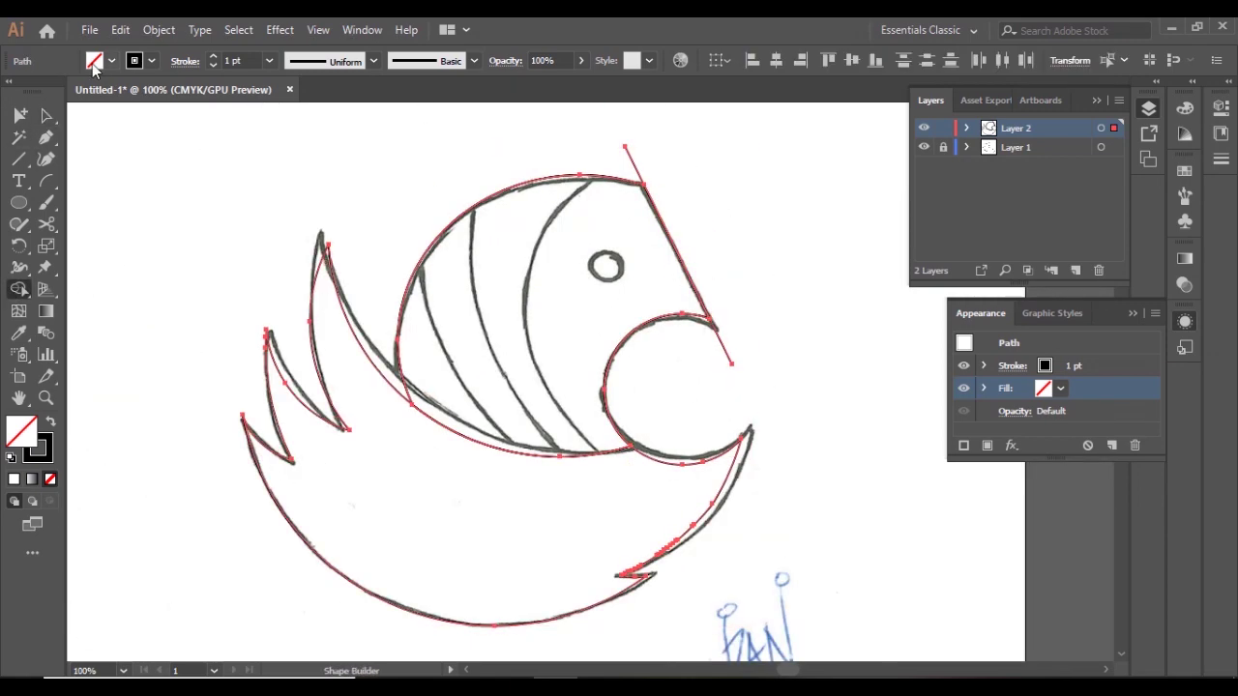
key(v)
click(634, 160)
click(764, 198)
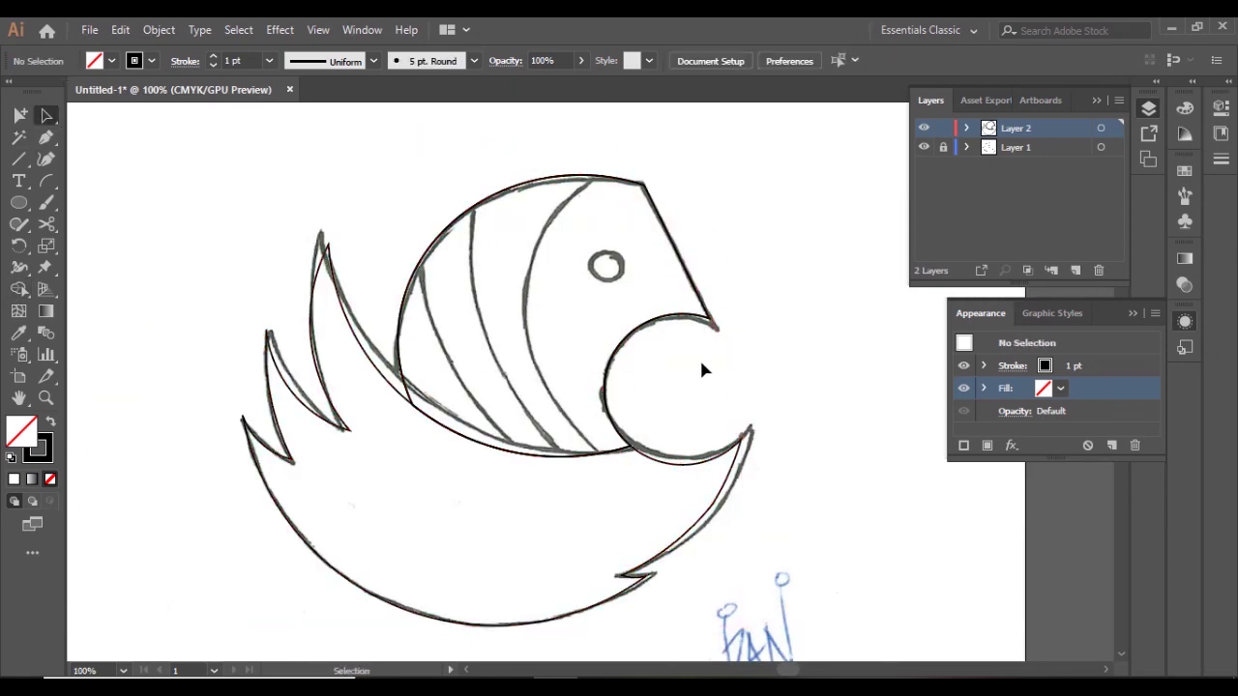
scroll(699, 357, up, 1)
scroll(685, 380, down, 1)
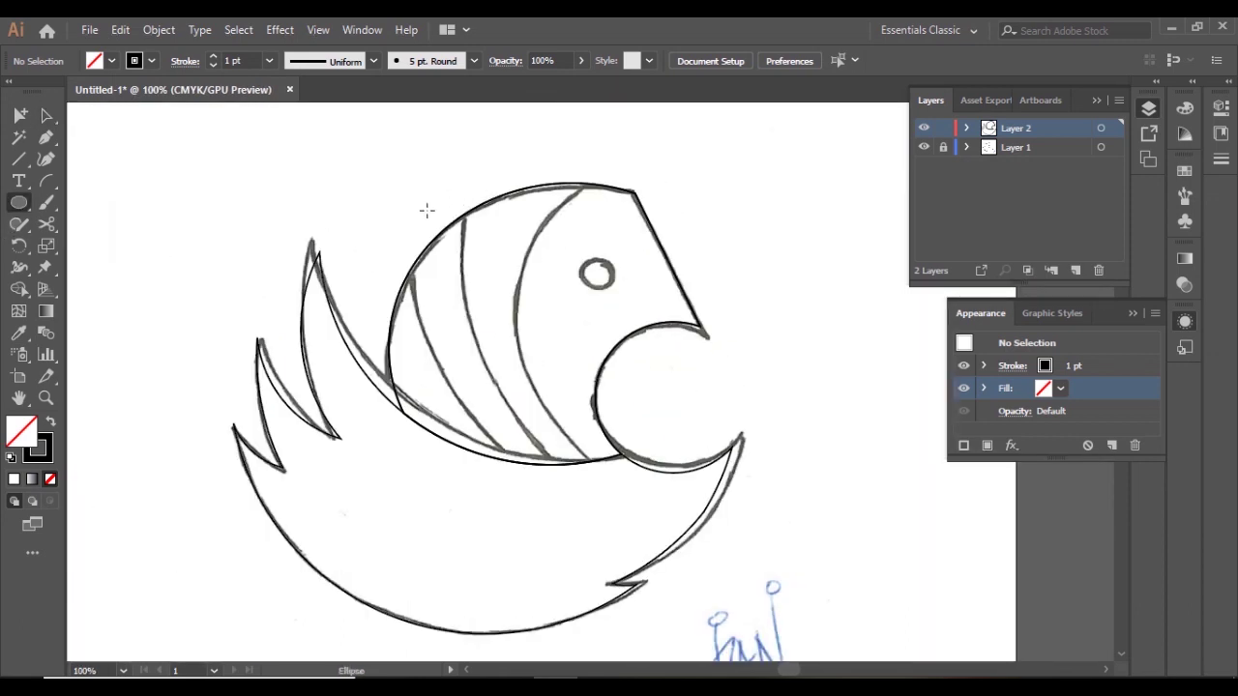
Draw a circle over the bird's head, then reposition and enlarge it to fit
drag(383, 175, 620, 410)
key(v)
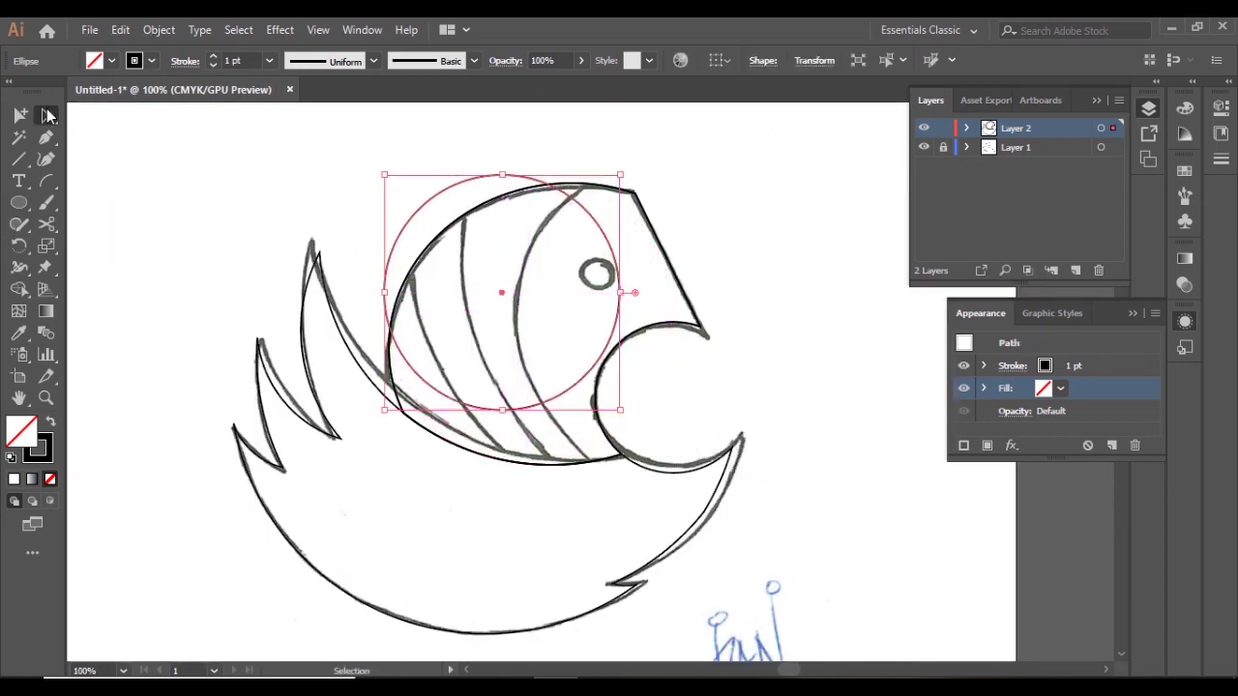
drag(502, 300, 527, 305)
drag(647, 420, 695, 467)
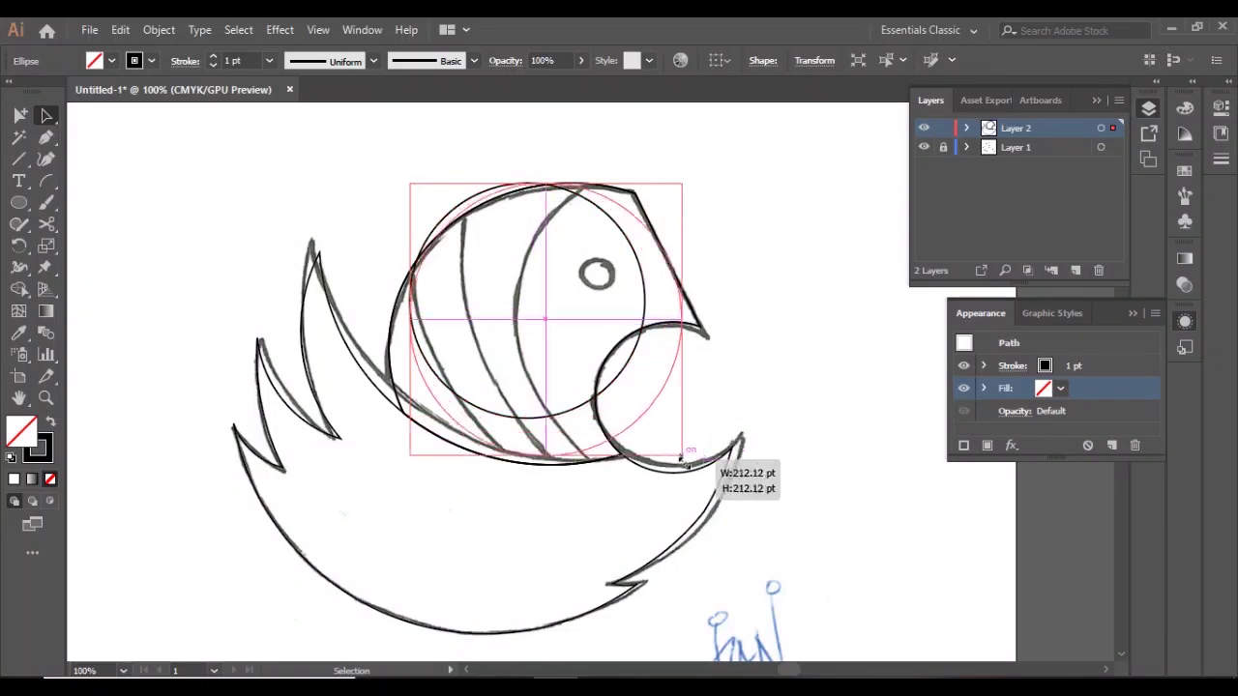
click(575, 302)
drag(475, 222, 474, 188)
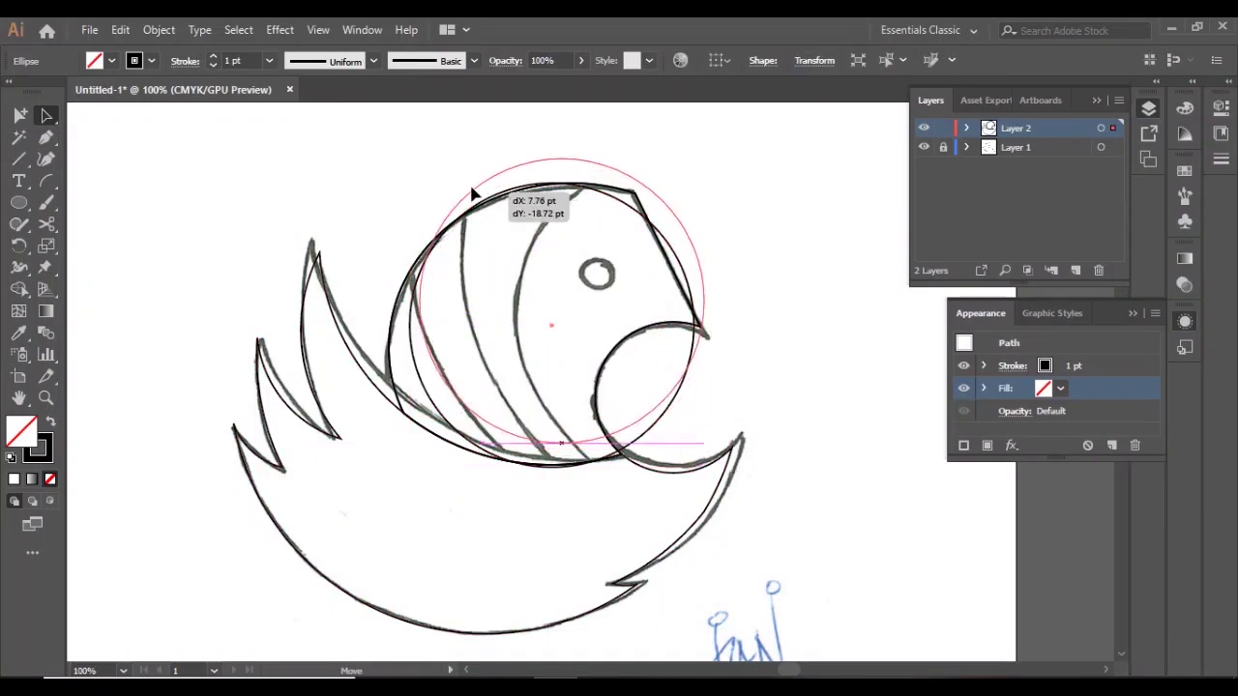
drag(696, 424, 741, 531)
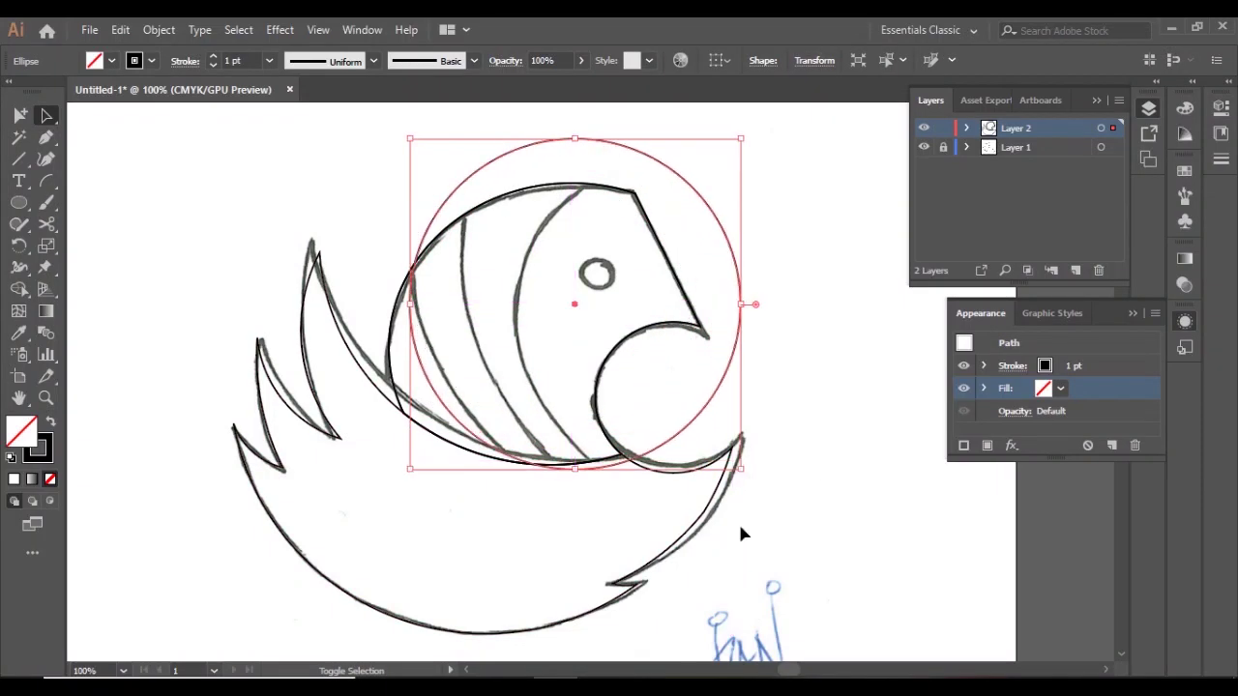
drag(577, 312, 579, 312)
click(806, 367)
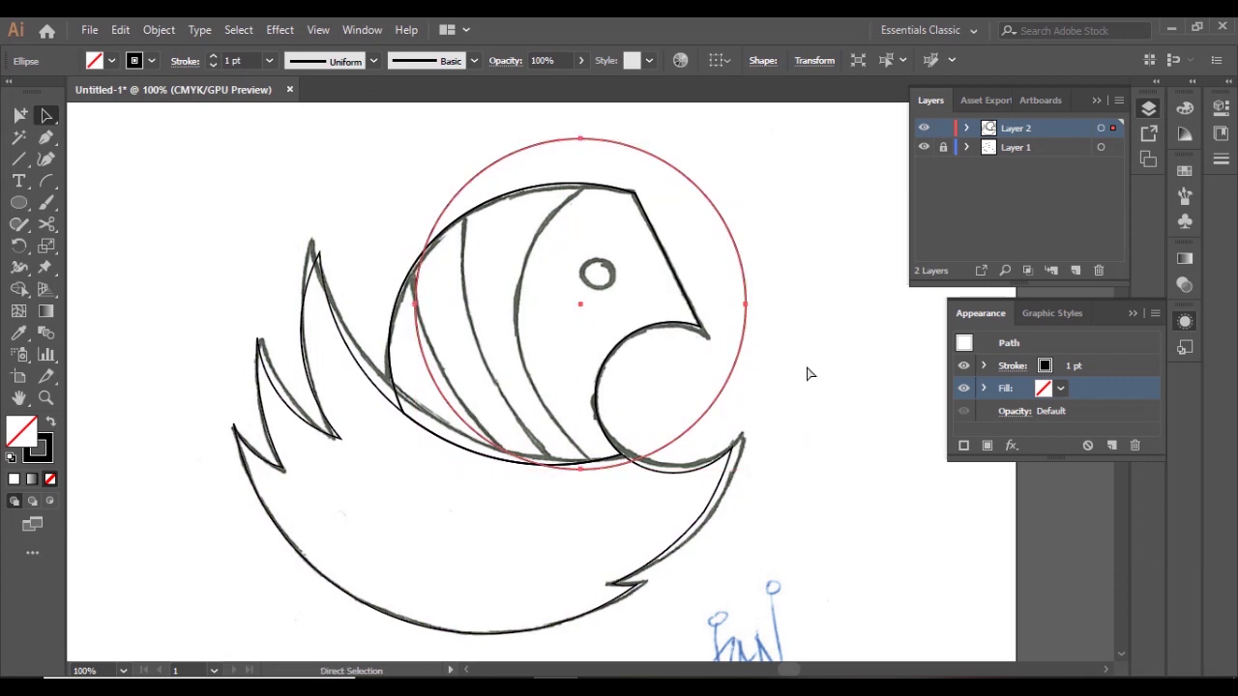
Alt-drag enlarged copies of the circle, offset down and right, to trace the stripes
drag(629, 390, 619, 270)
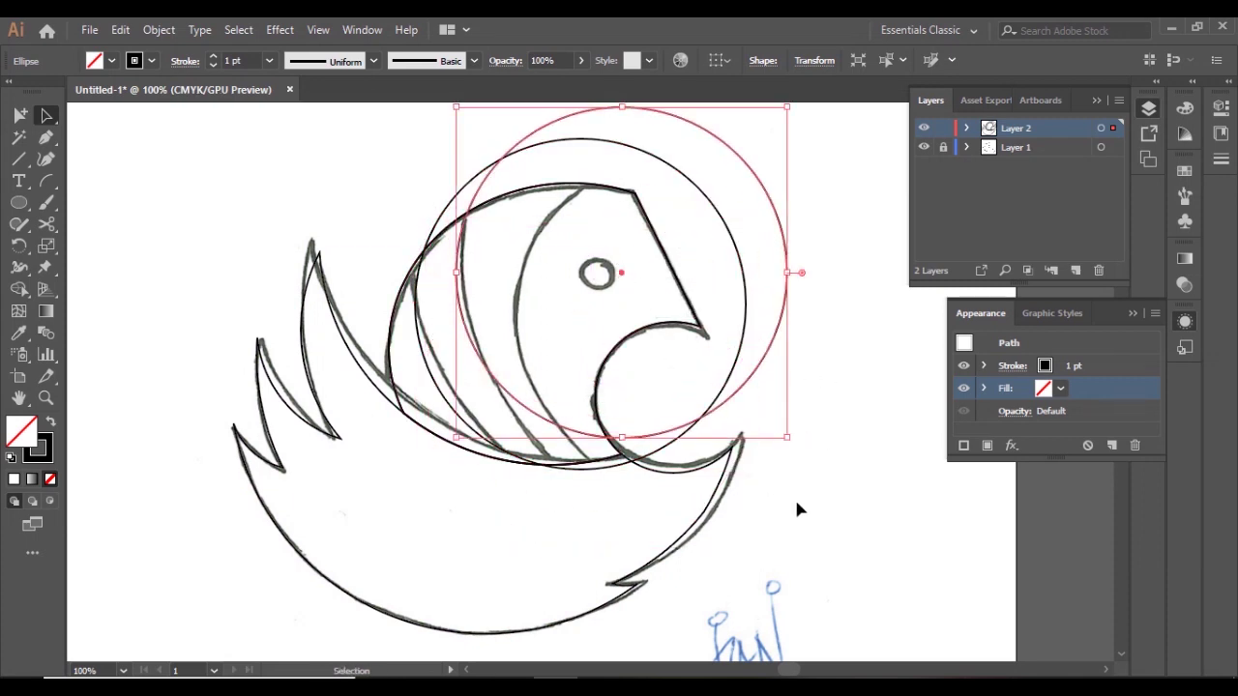
drag(787, 436, 851, 501)
click(829, 216)
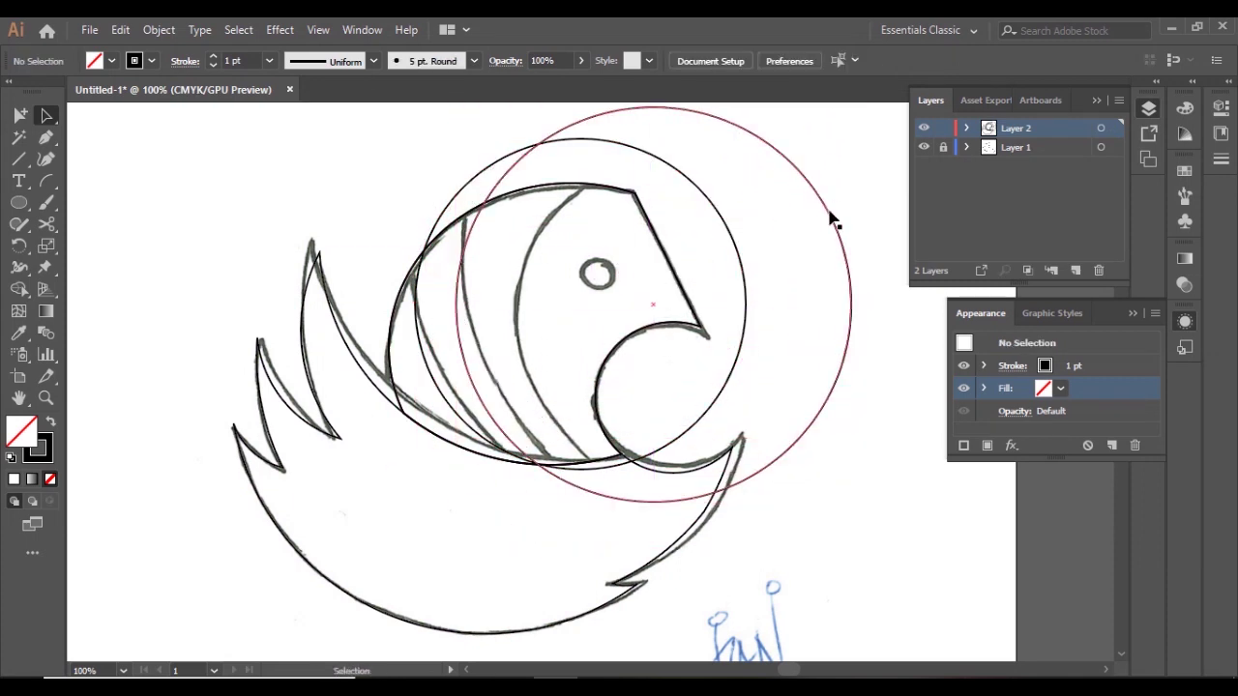
drag(834, 194, 671, 299)
scroll(677, 426, up, 1)
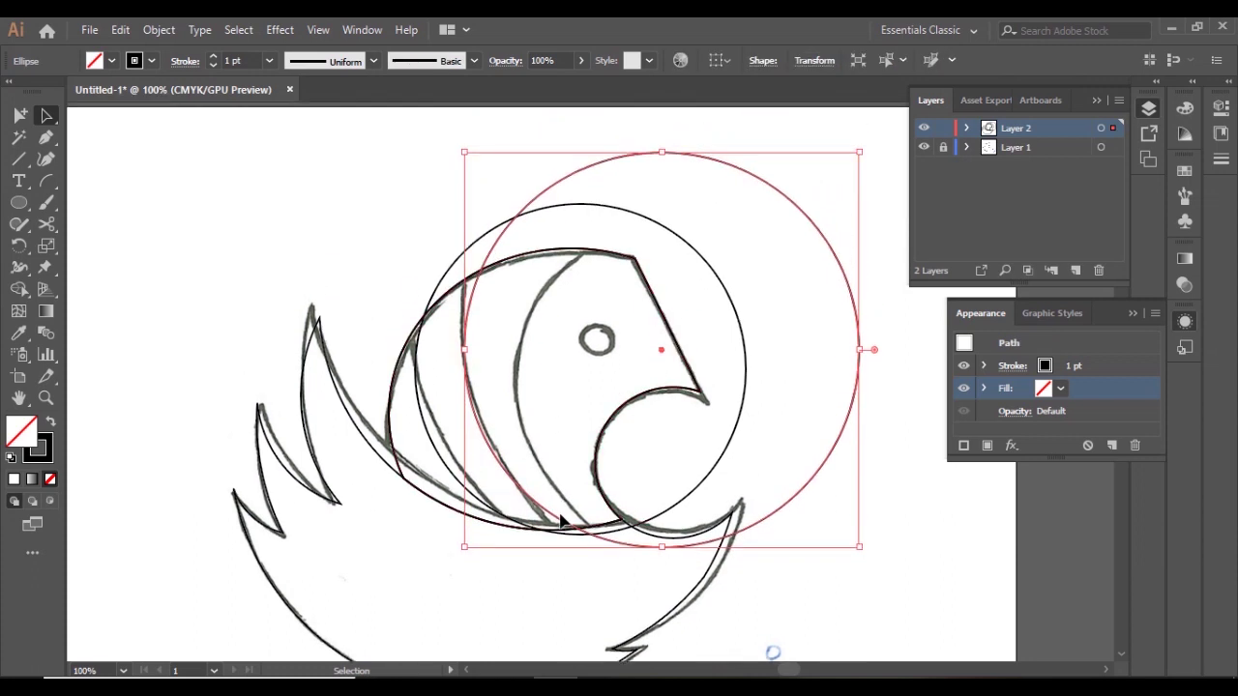
drag(662, 349, 717, 386)
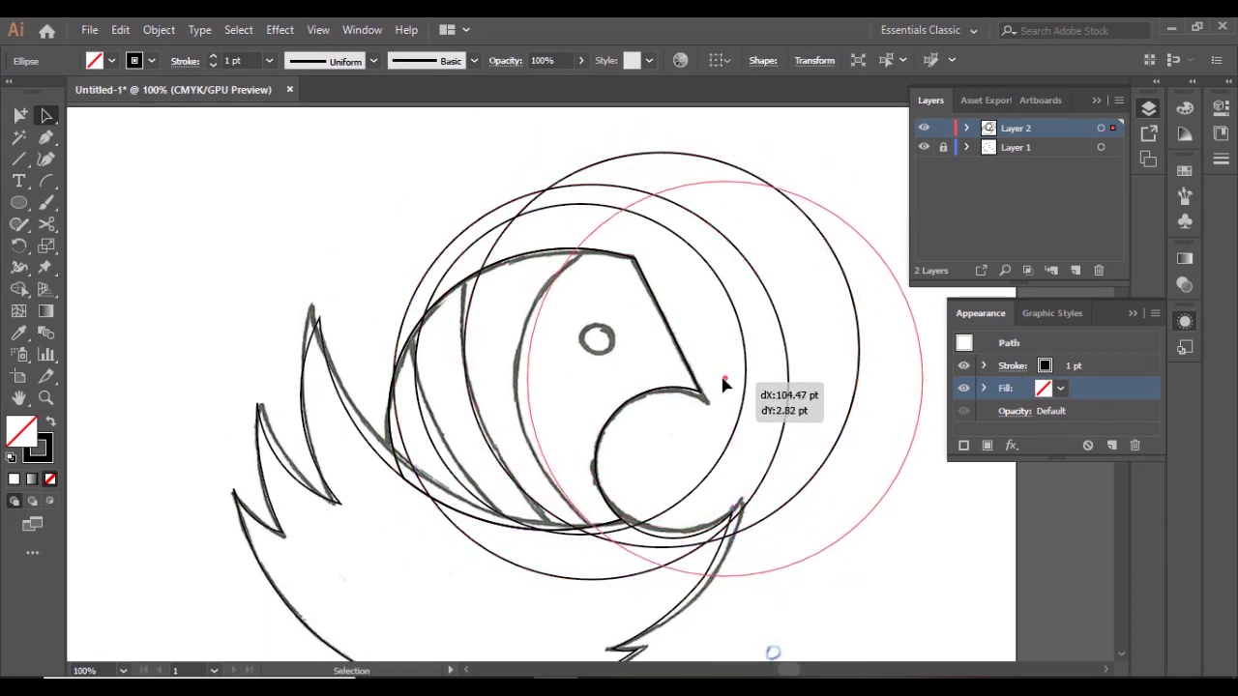
click(878, 609)
With all paths selected, delete the extra circle arcs and right-hand crescent using Shape Builder
key(ctrl+a)
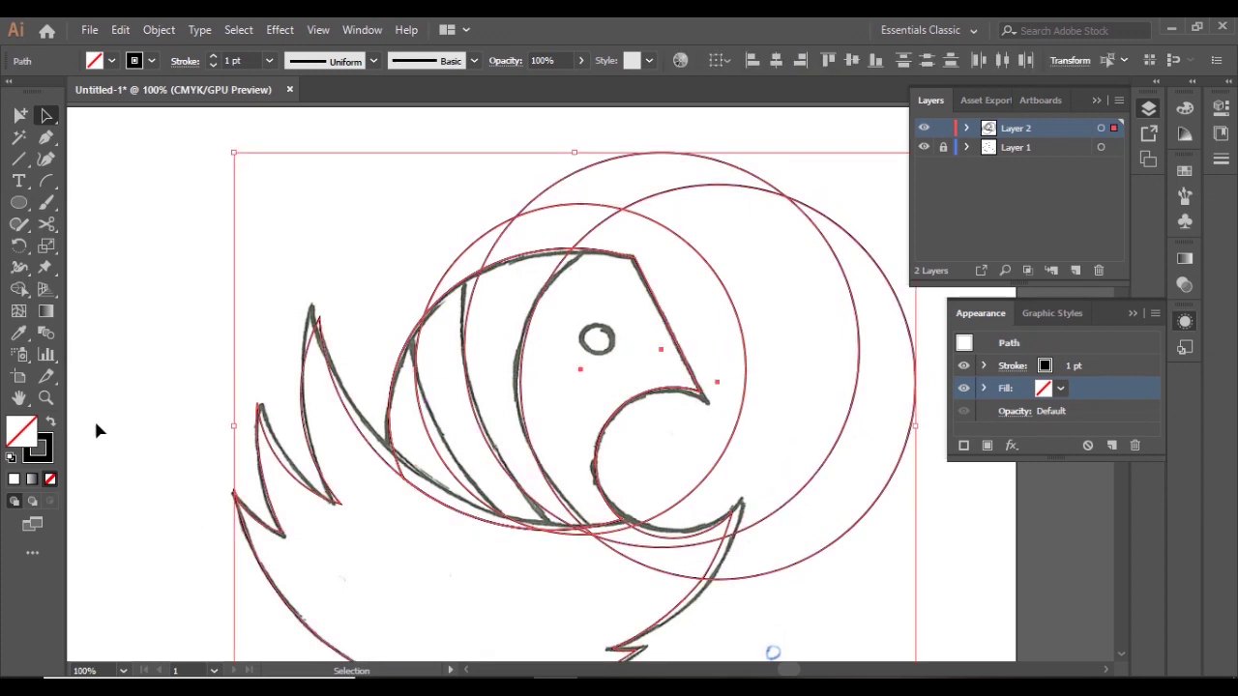
key(shift+m)
drag(420, 426, 471, 287)
drag(533, 235, 713, 204)
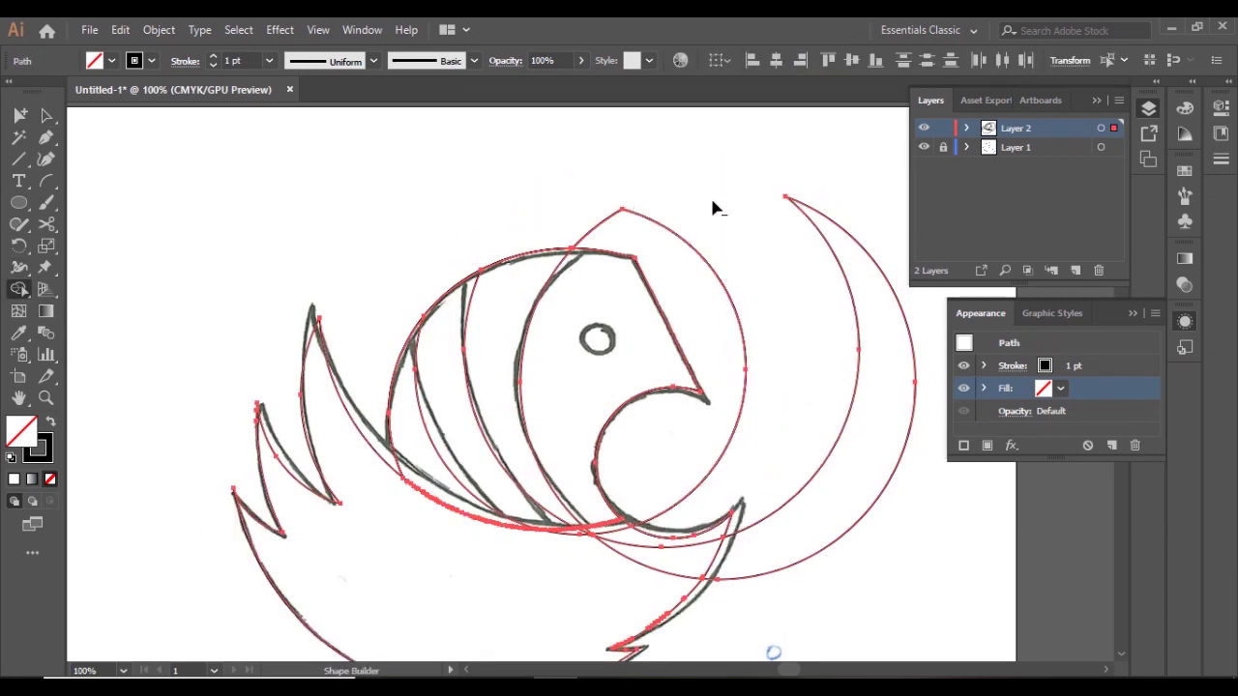
alt+click(844, 436)
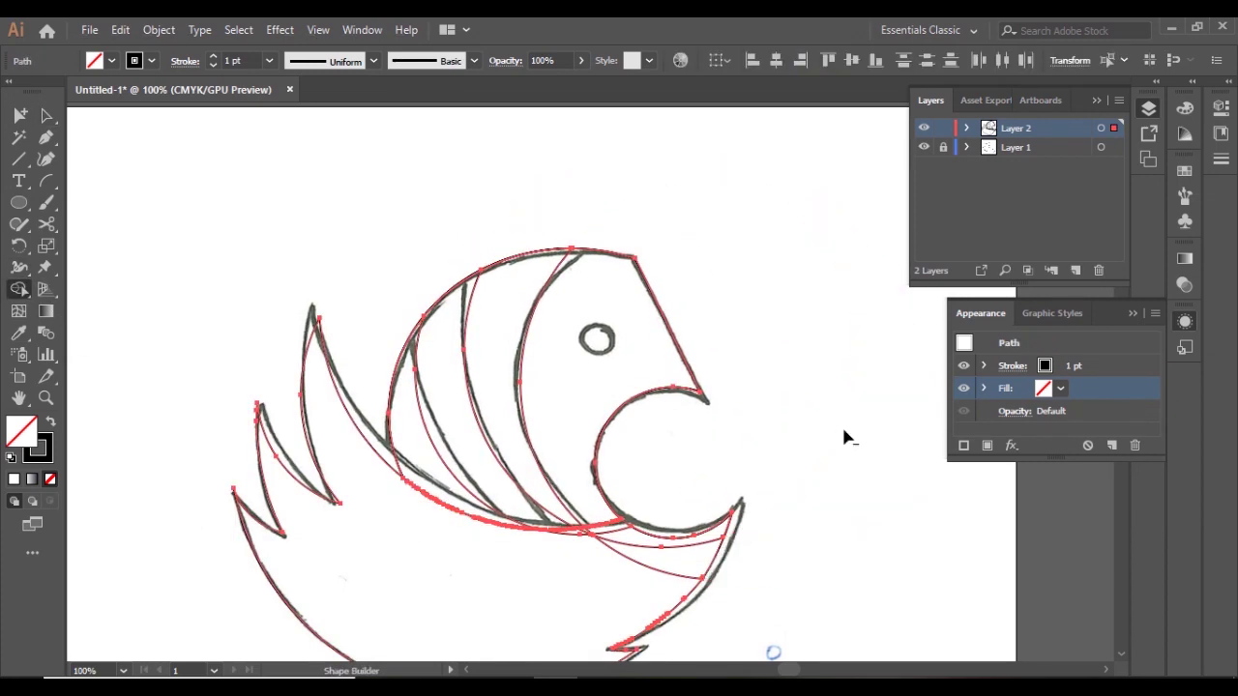
key(a)
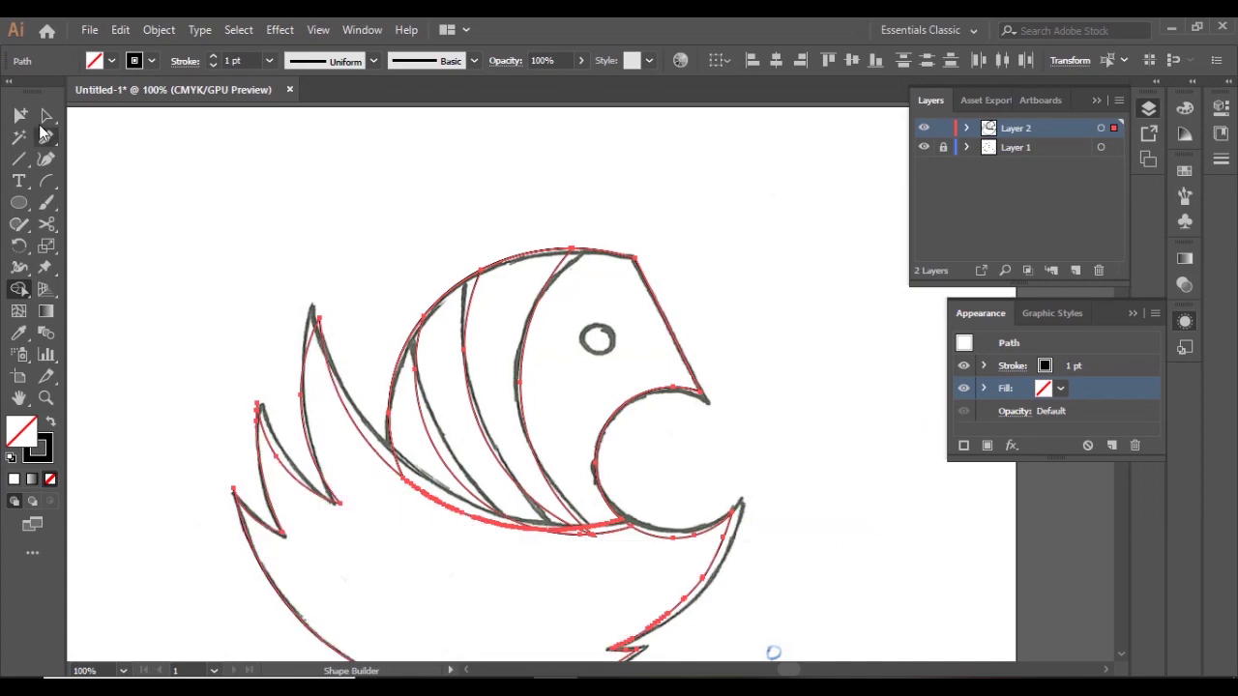
key(ctrl+shift+a)
Zoom in to 200% to trim more leftover regions with Shape Builder, then zoom back to 100%
key(ctrl+plus)
key(ctrl+a)
key(ctrl+plus)
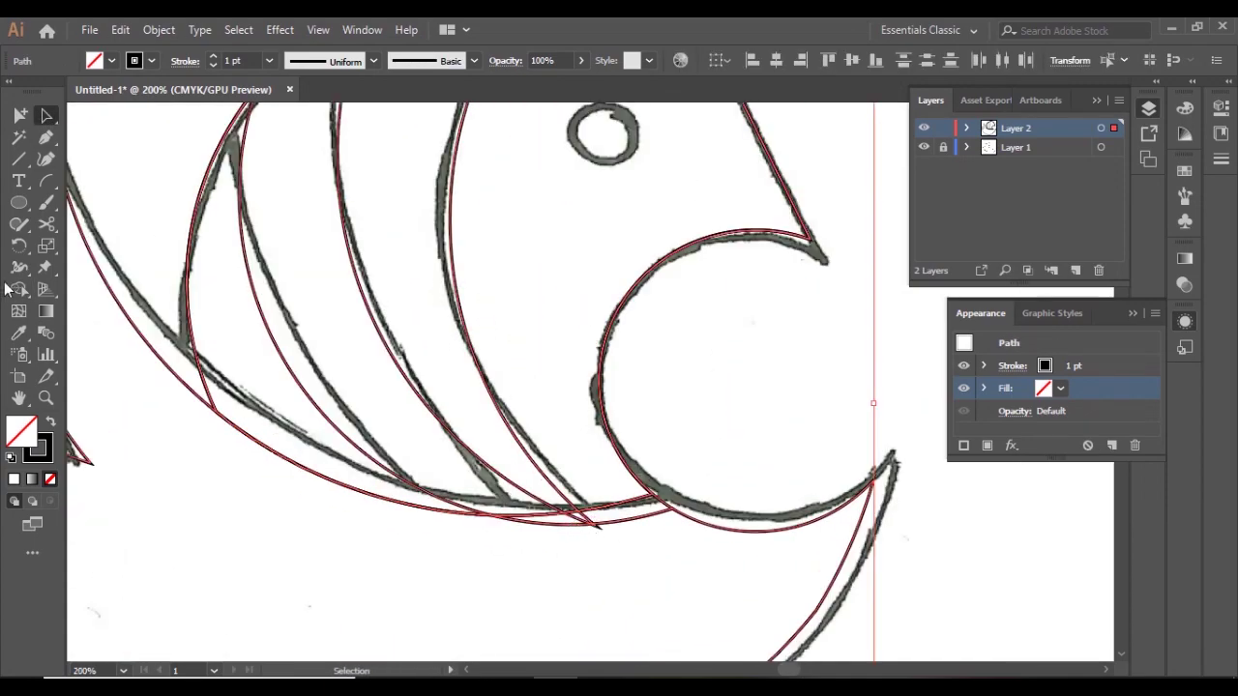
click(19, 288)
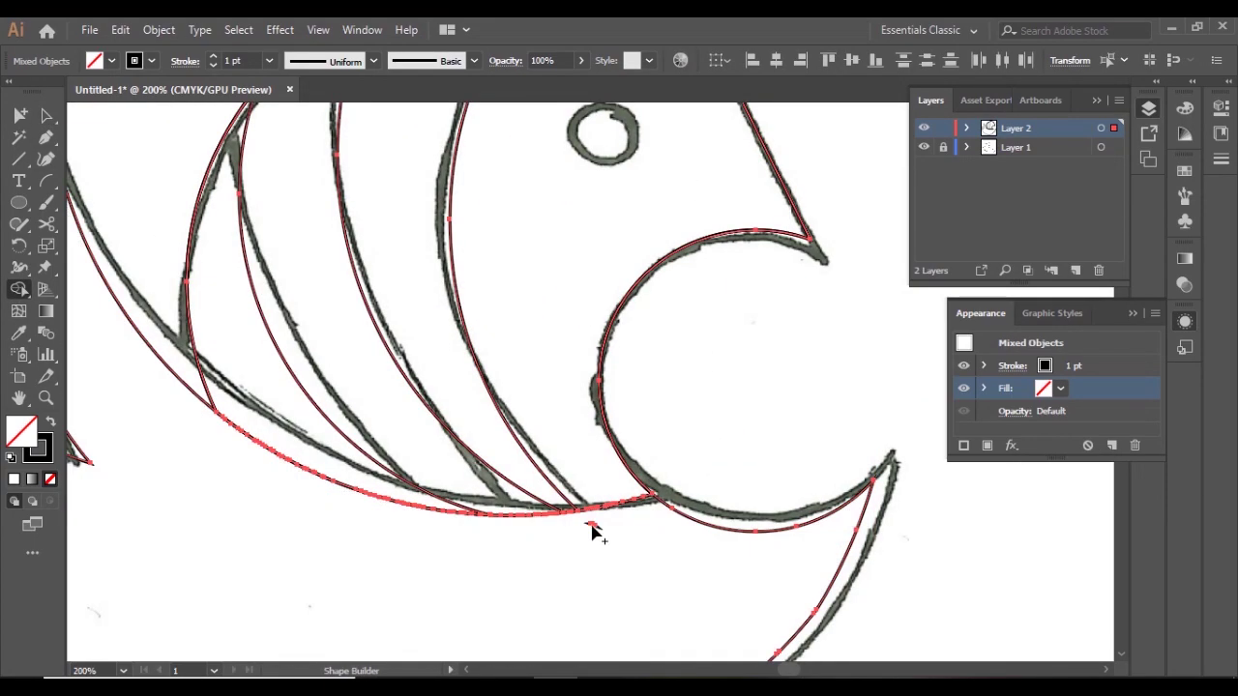
key(a)
key(ctrl+shift+a)
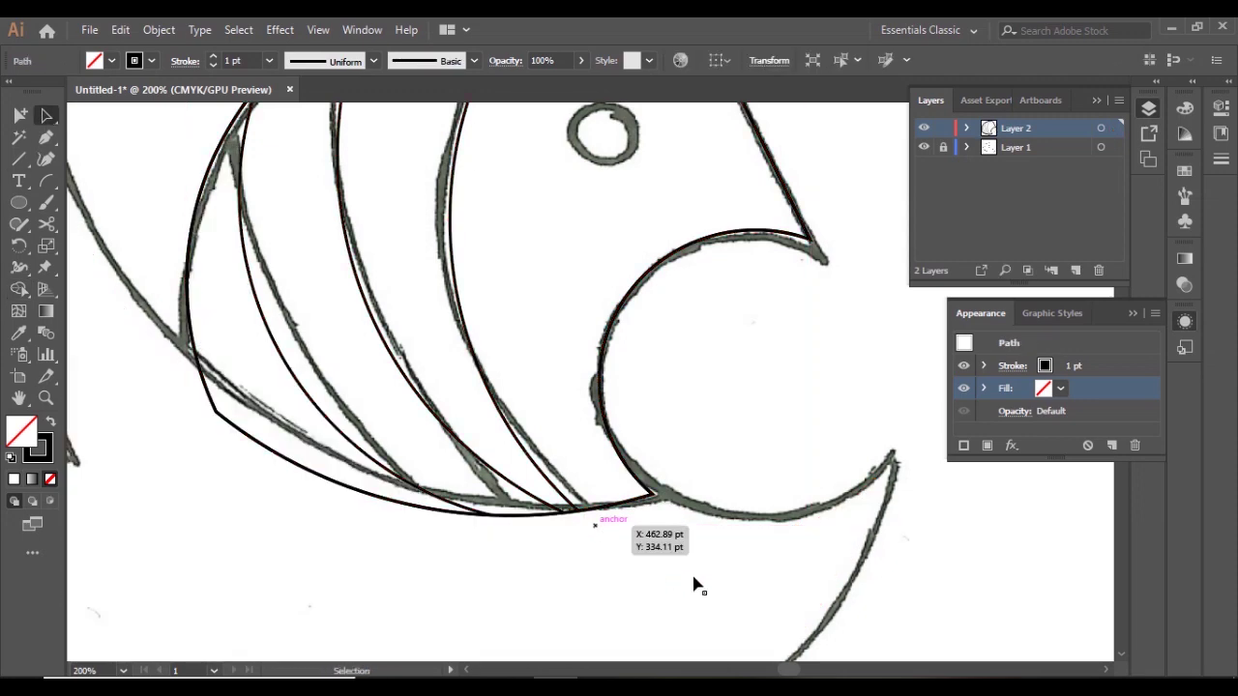
key(ctrl+minus)
key(ctrl+minus)
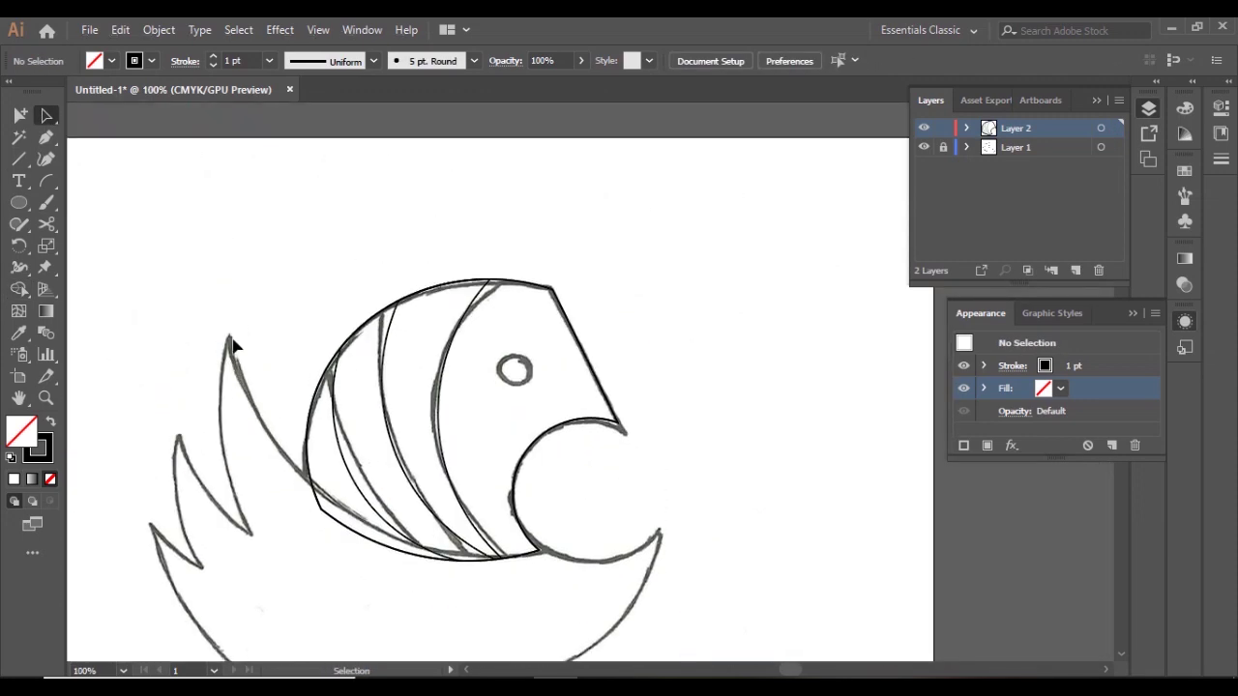
key(ctrl+a)
key(v)
key(ctrl+shift+a)
Merge the paths along the lower head edge into the body with Shape Builder
click(511, 483)
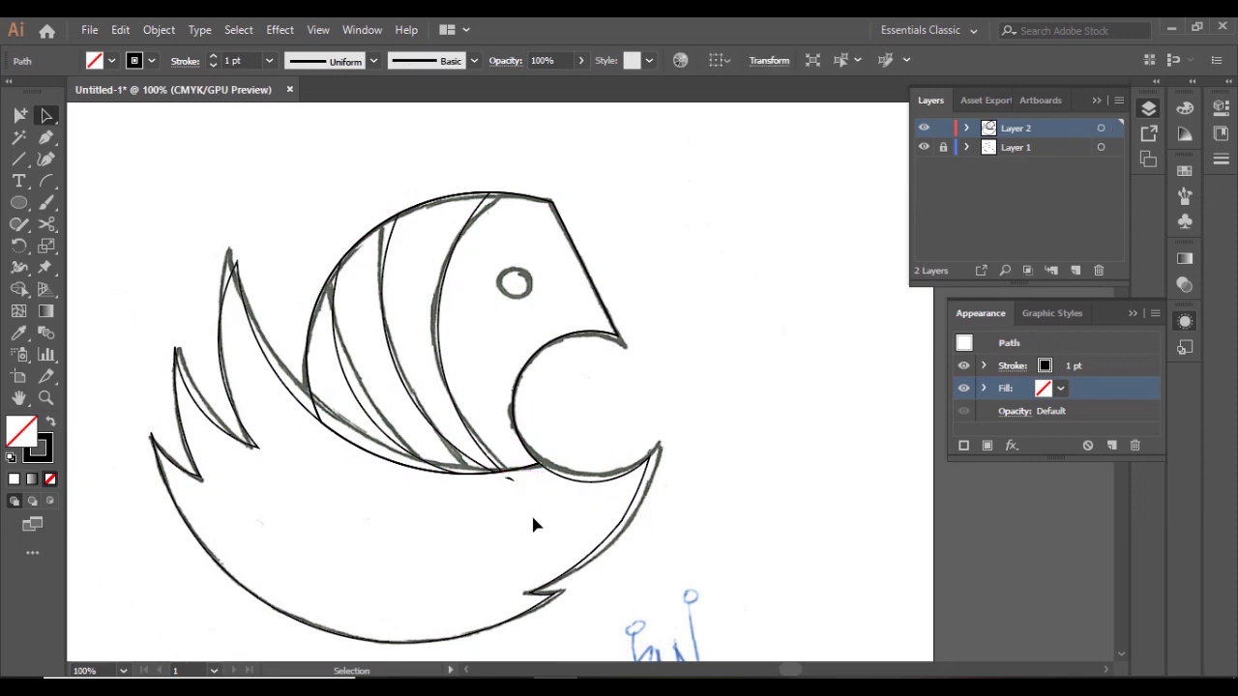
click(531, 513)
click(514, 485)
click(707, 456)
scroll(552, 479, up, 2)
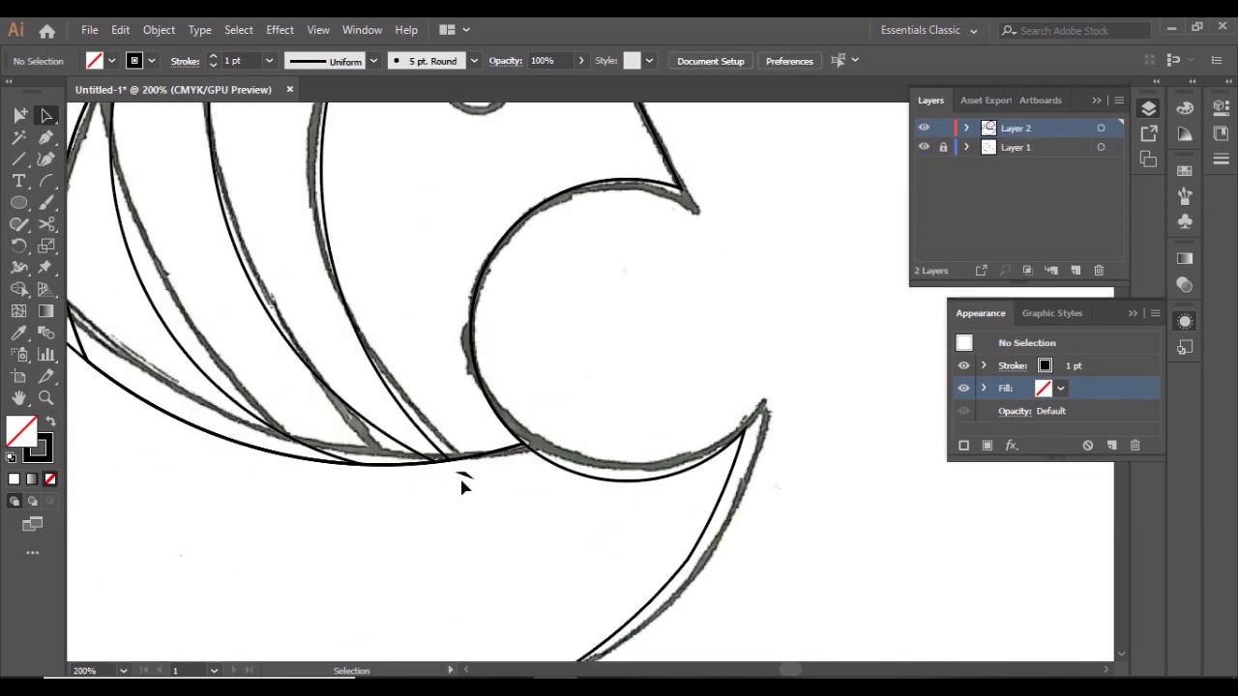
click(541, 462)
drag(542, 463, 184, 430)
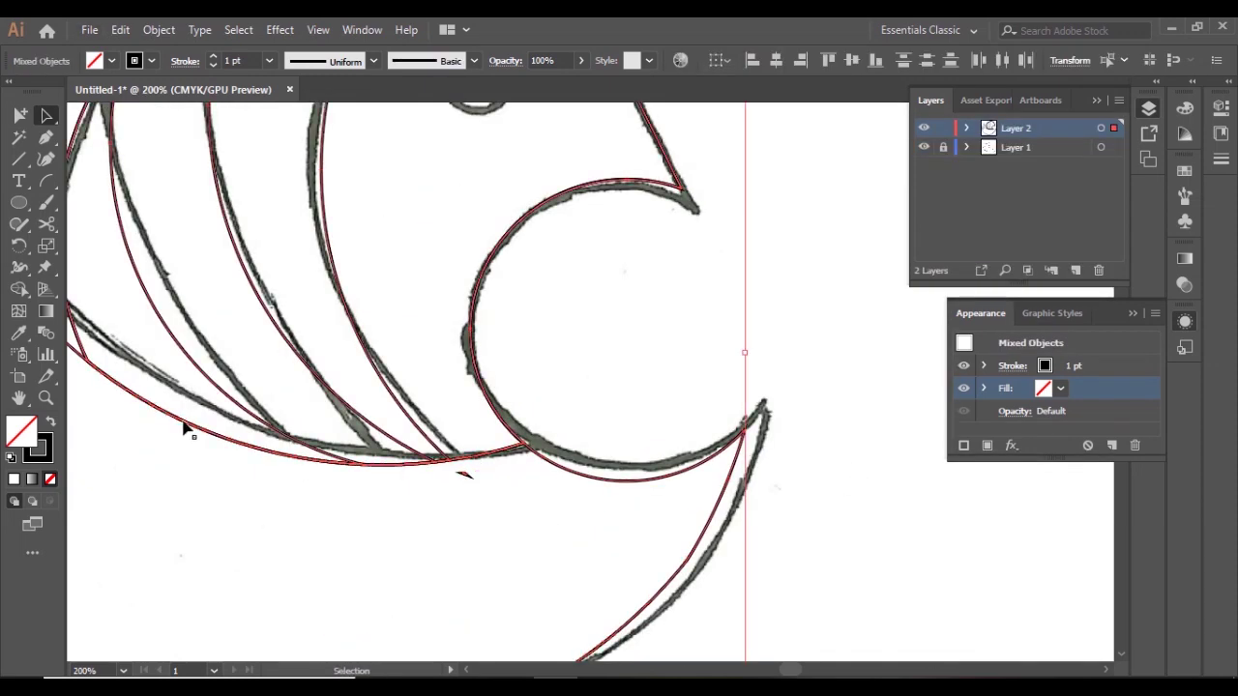
click(19, 287)
key(ctrl+shift+a)
scroll(683, 396, down, 2)
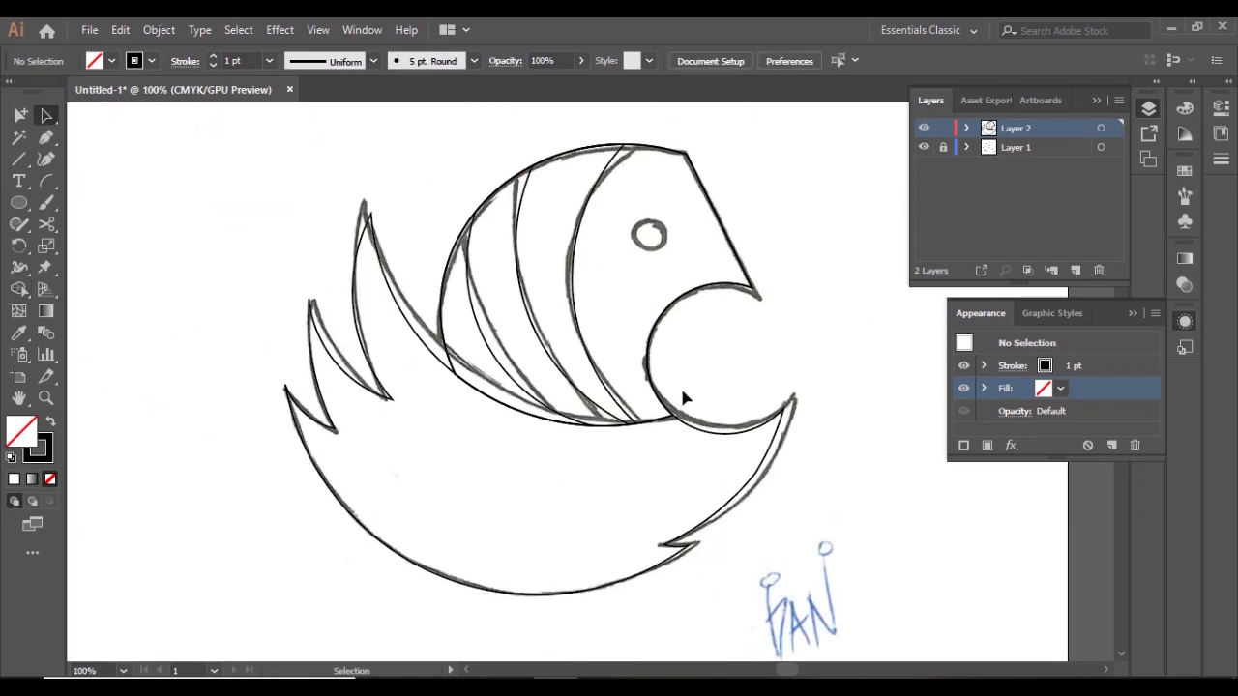
scroll(677, 425, up, 1)
Draw a small circle over the sketched eye and hide the pencil sketch layer
scroll(664, 470, right, 1)
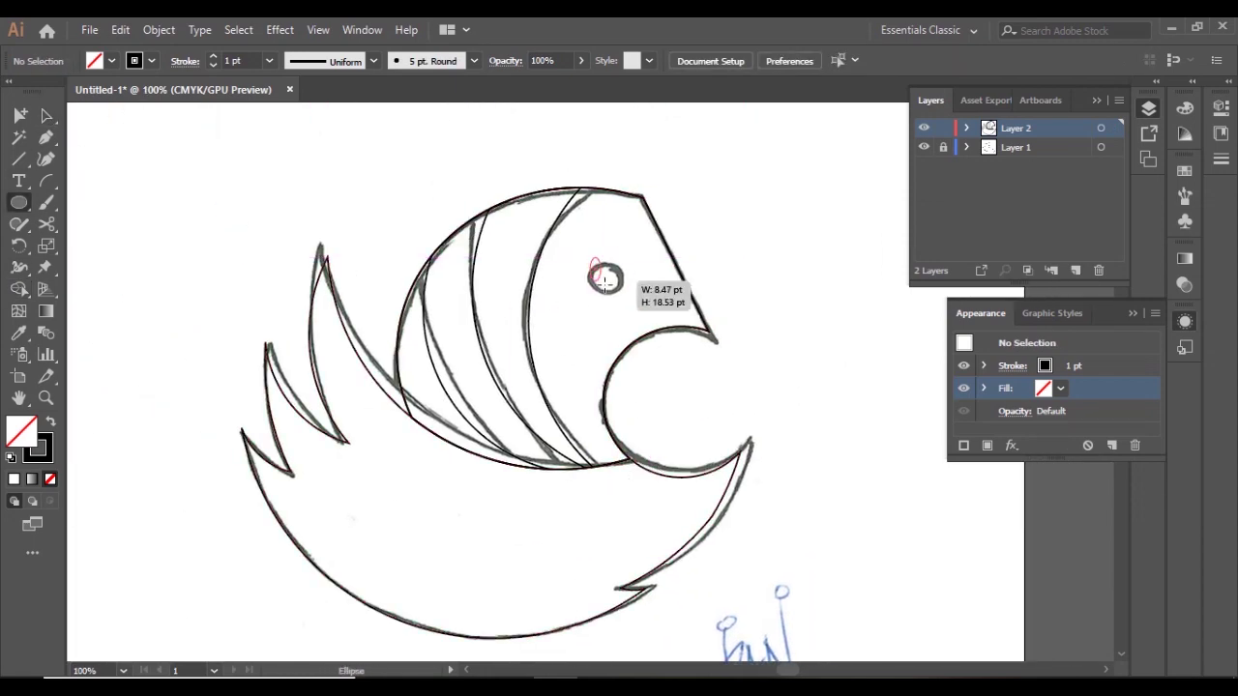
drag(604, 281, 624, 290)
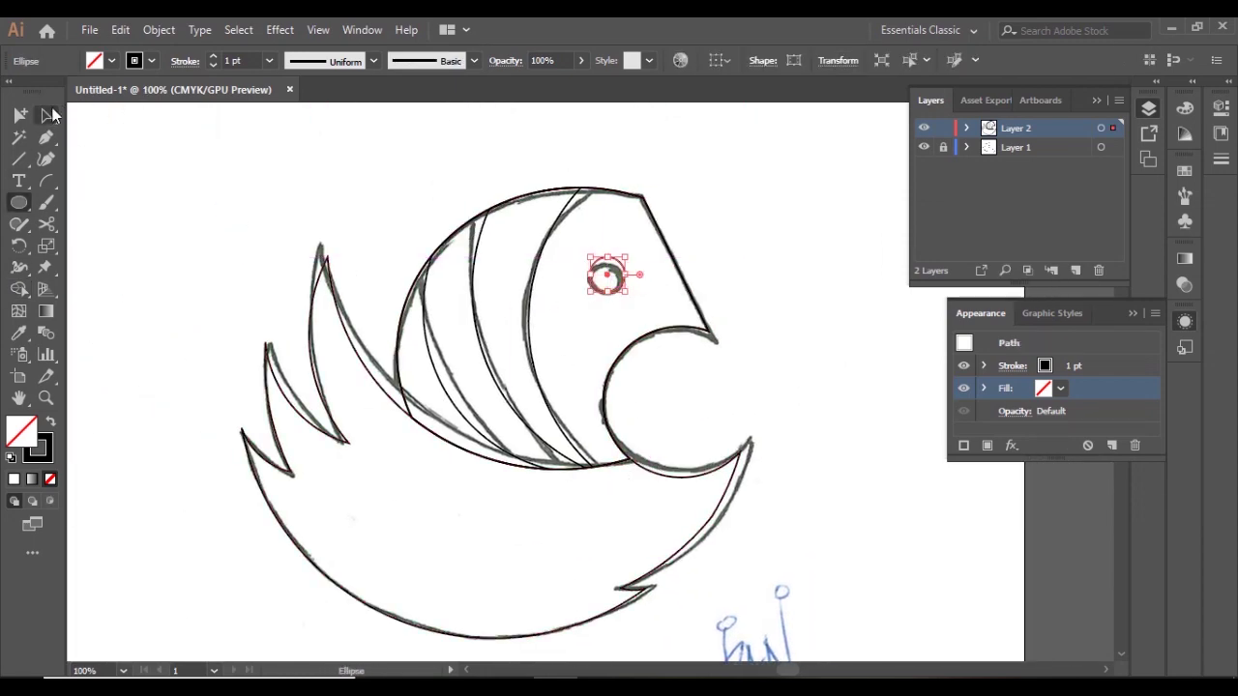
click(804, 287)
click(923, 147)
scroll(757, 406, down, 2)
scroll(758, 406, up, 1)
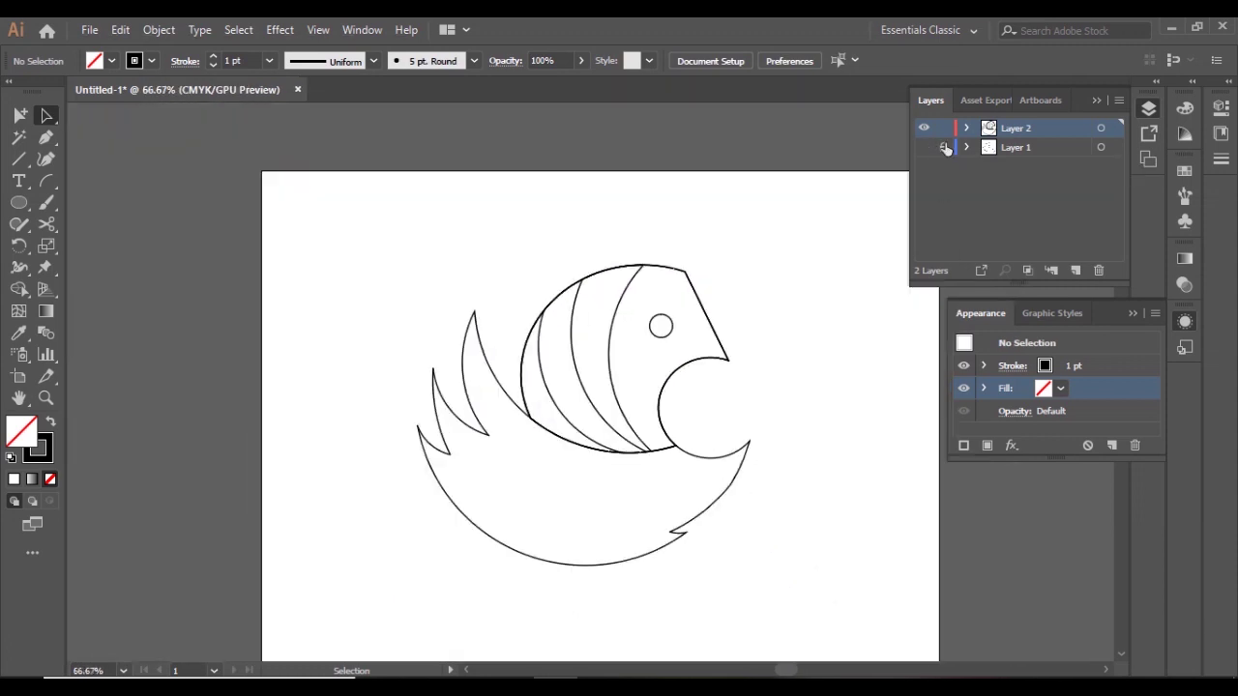
scroll(733, 381, up, 2)
Draw a short line across the beak tip and set the head outline's stroke to yellow
drag(702, 294, 678, 341)
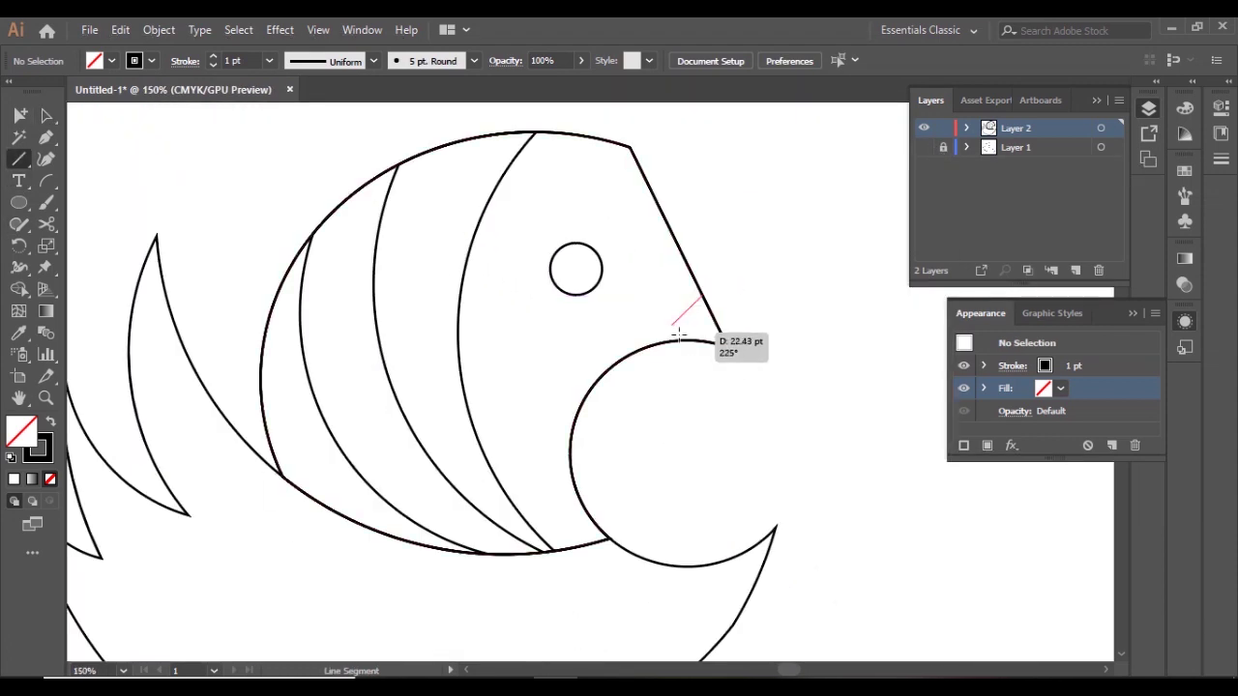
click(741, 358)
key(Escape)
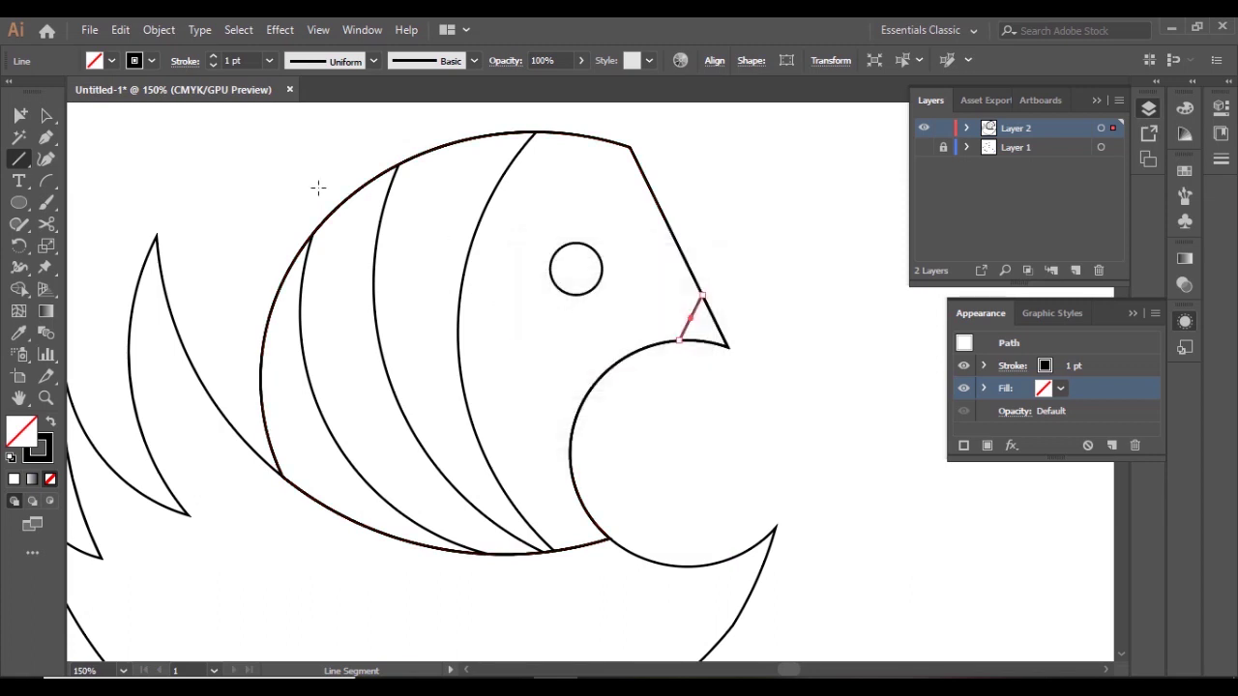
click(21, 115)
click(607, 463)
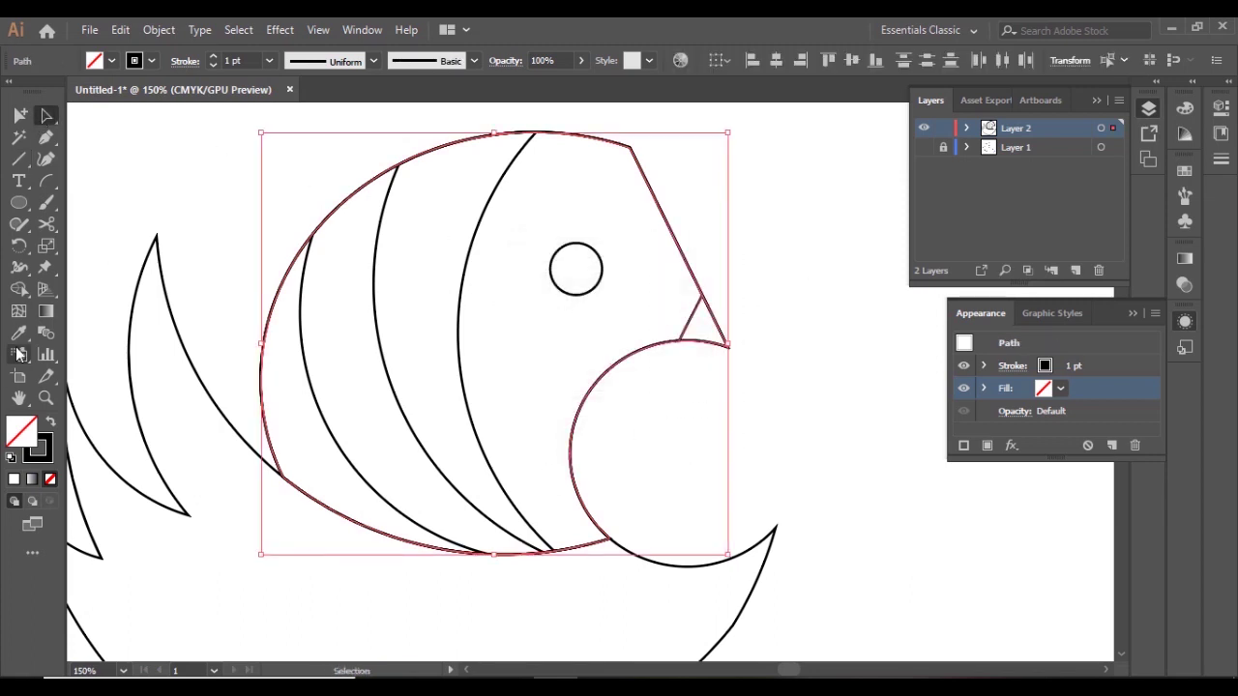
click(19, 289)
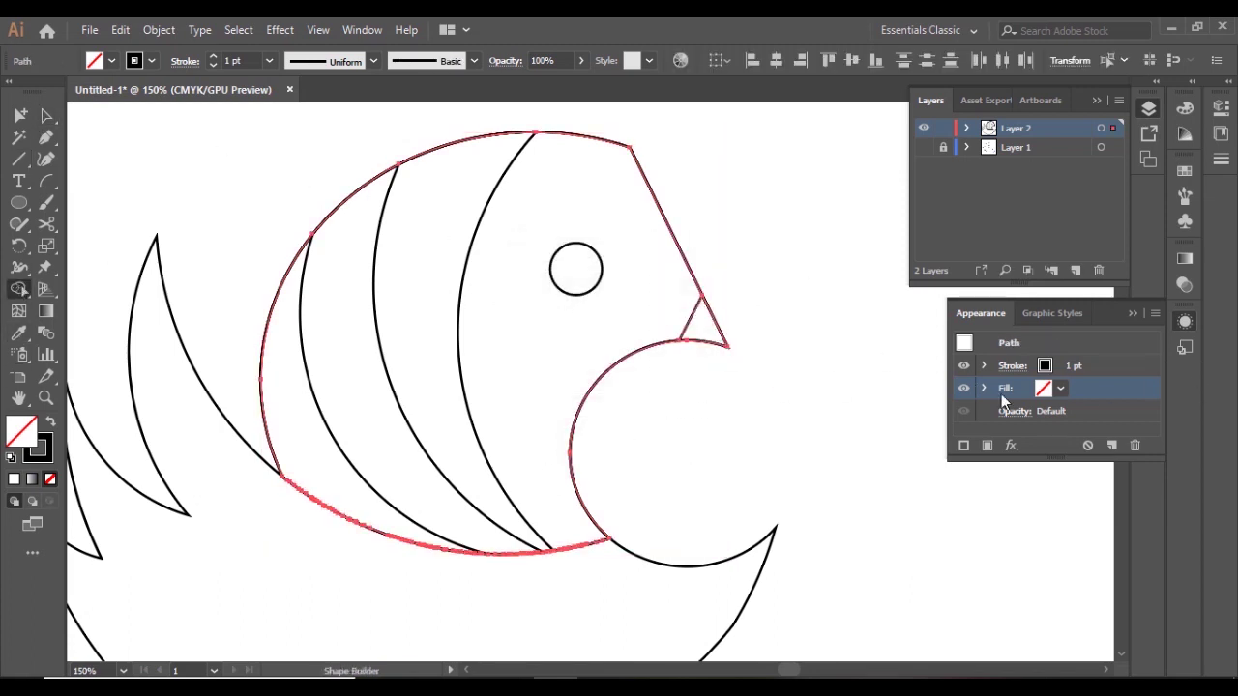
click(1047, 366)
click(931, 397)
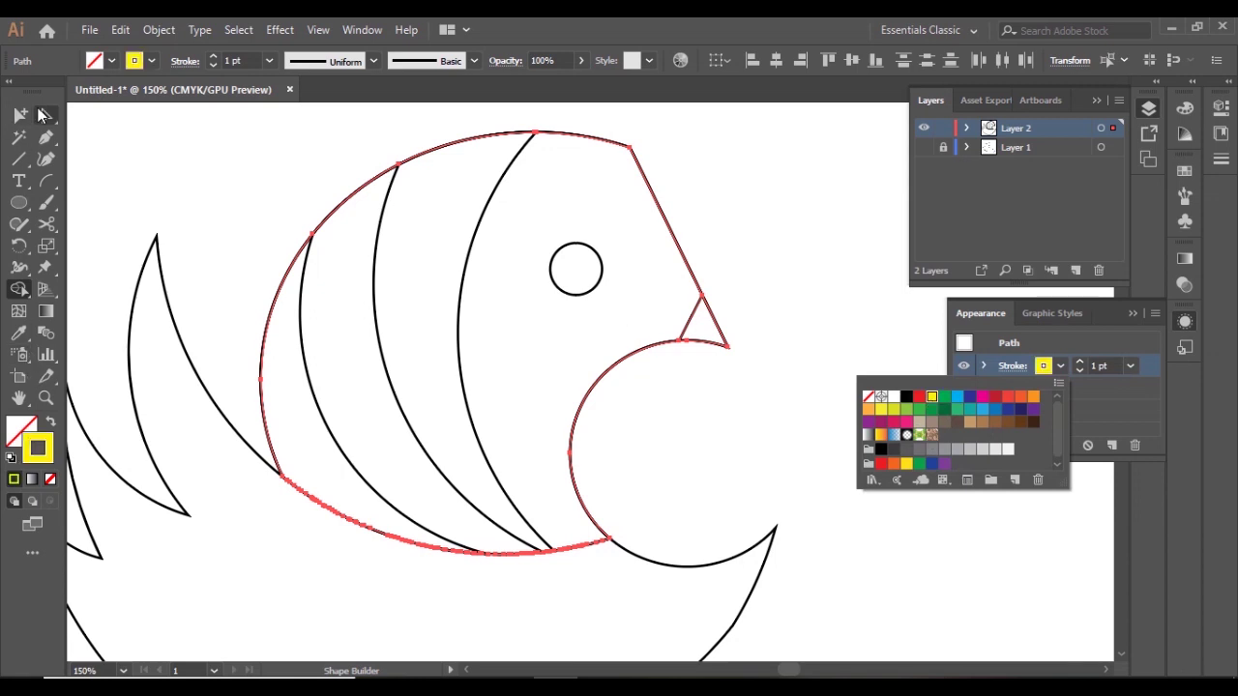
Draw a line closing off the beak tip and fill that tip yellow with Shape Builder
key(ctrl+shift+a)
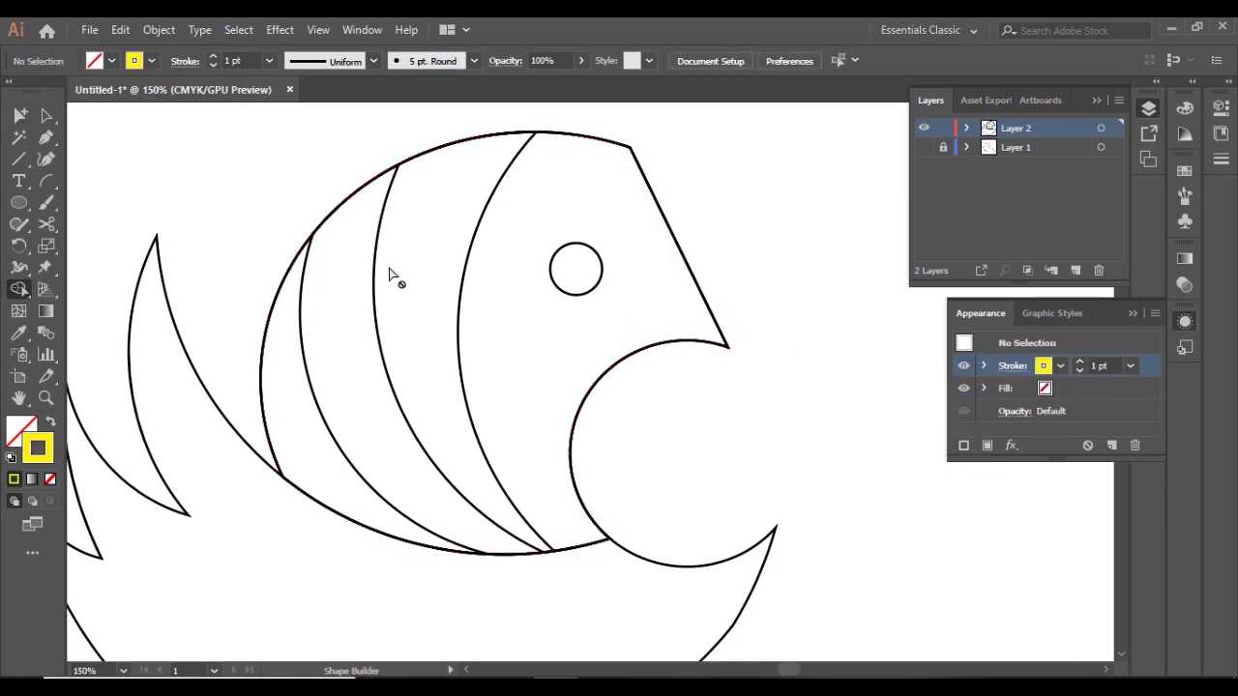
drag(705, 312, 692, 339)
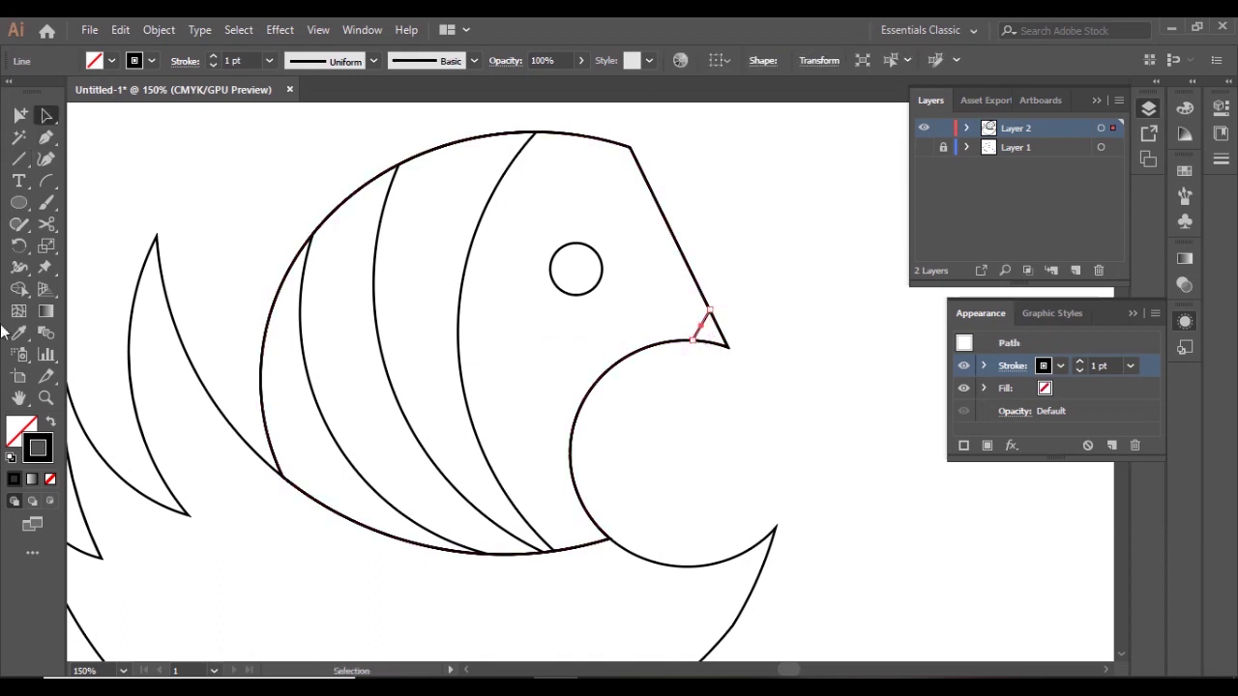
click(18, 289)
key(ctrl+a)
click(1059, 388)
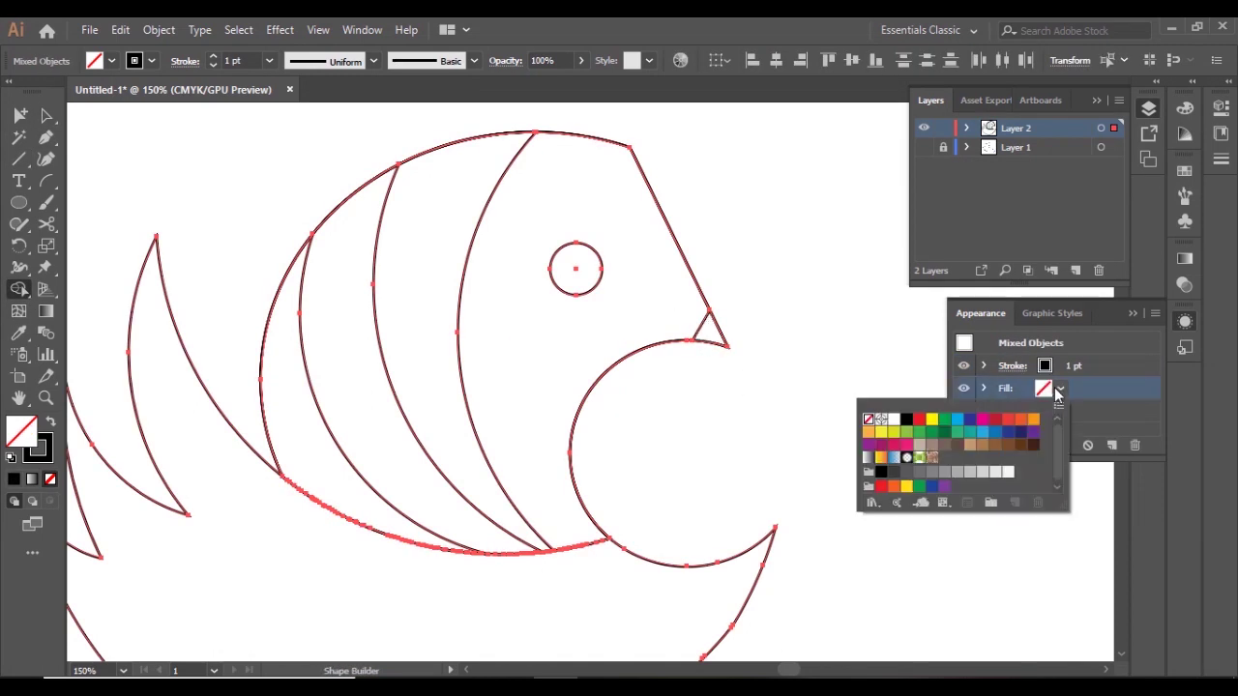
click(932, 422)
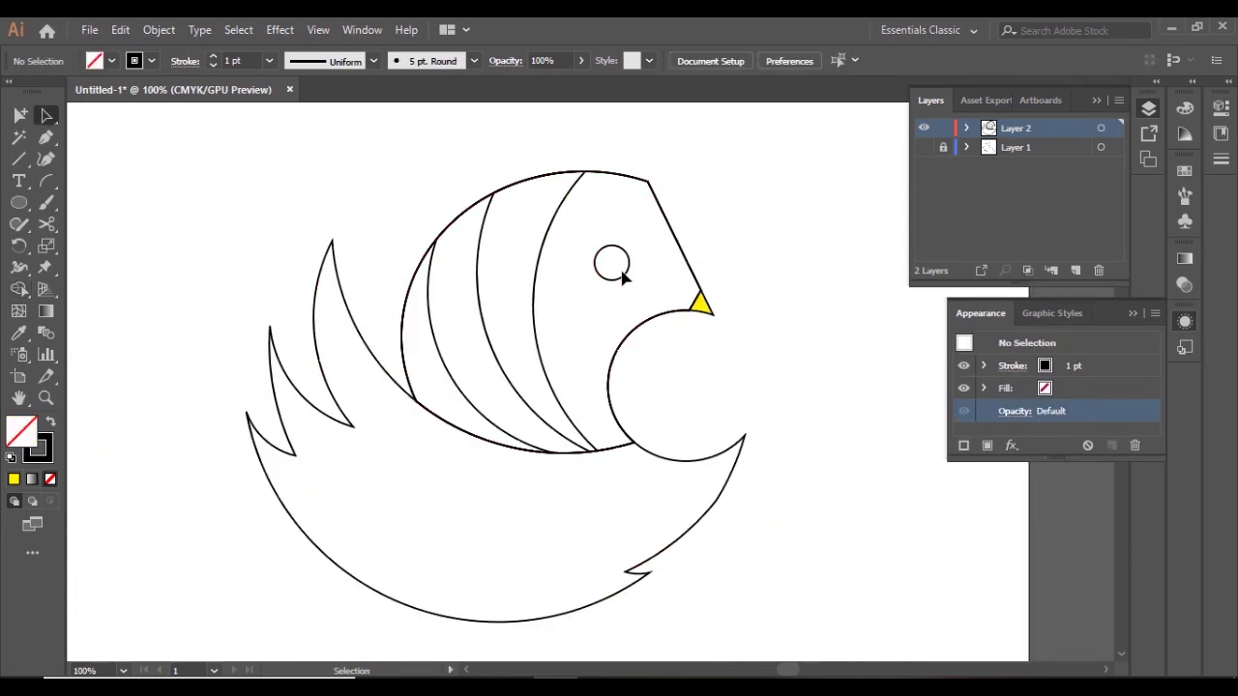
Fill the eye circle solid black, then select the body and all objects
click(624, 278)
click(1045, 388)
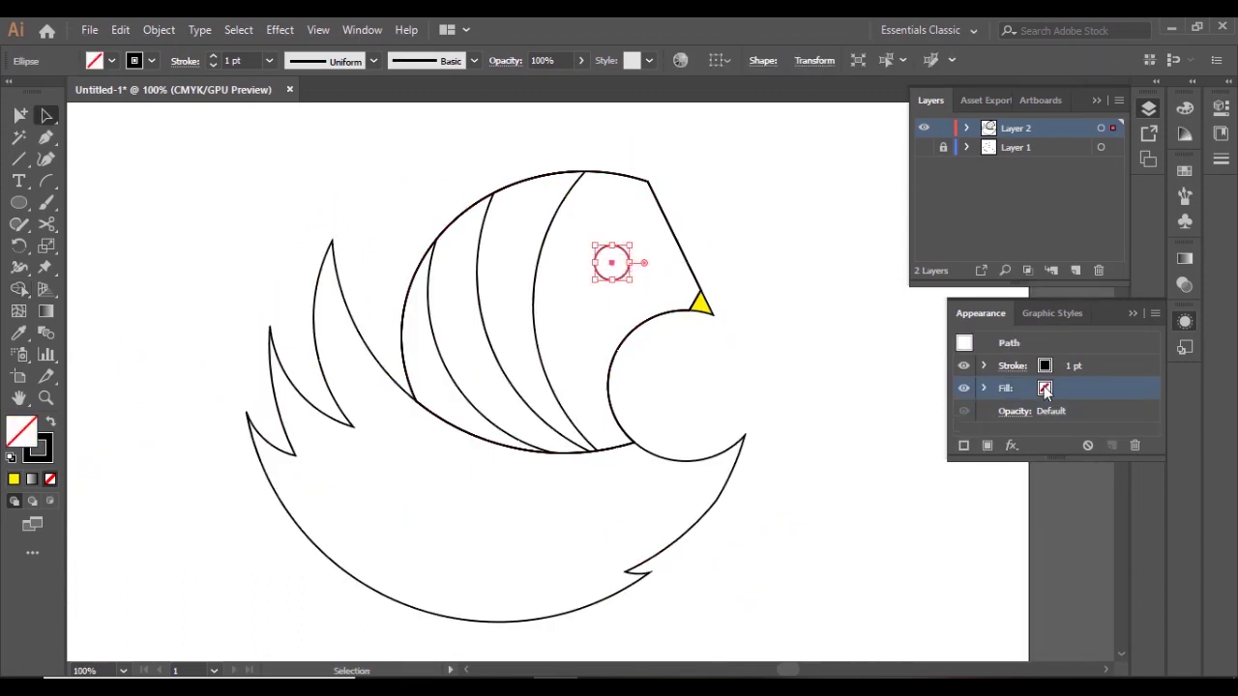
click(904, 414)
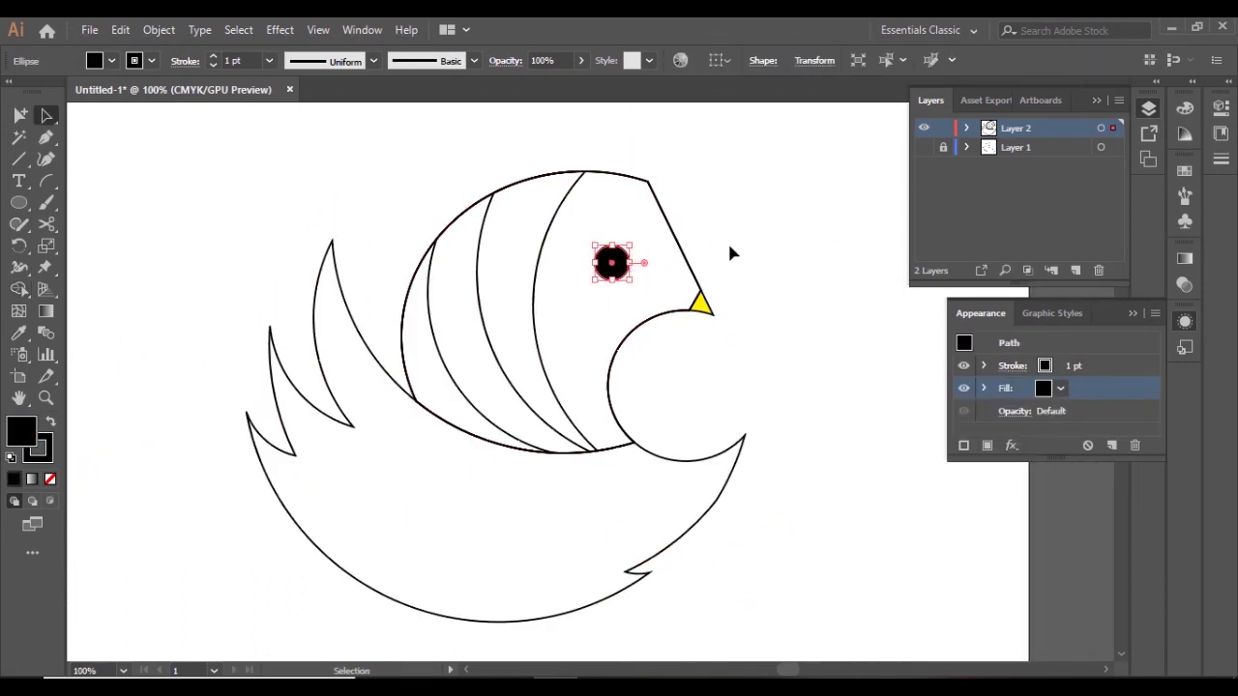
click(455, 437)
key(ctrl+a)
Select the bird's head shape and fill it light grey from the Appearance panel
key(shift+m)
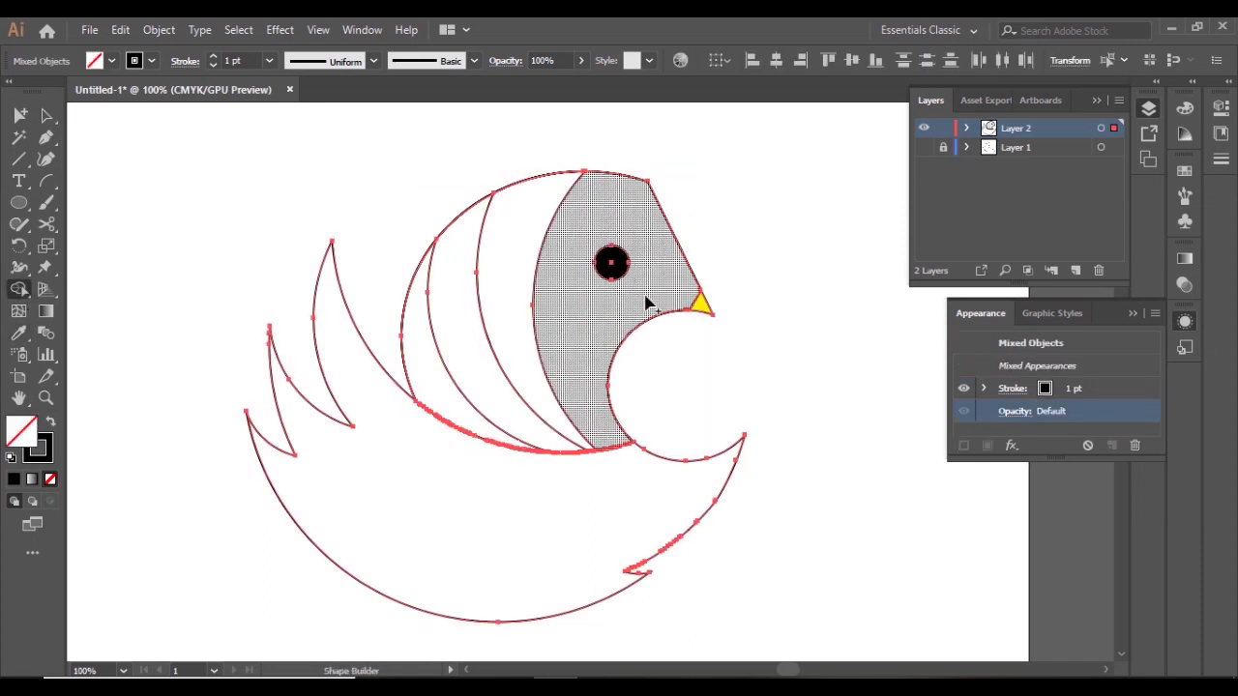
click(807, 198)
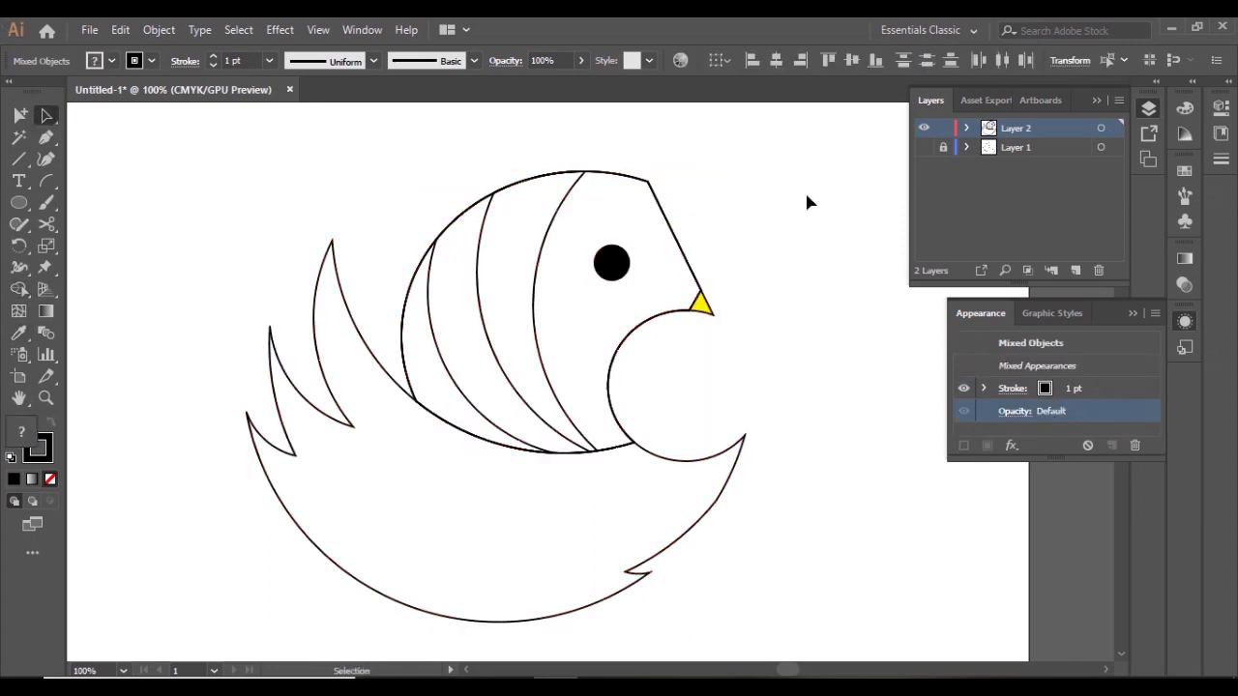
click(420, 374)
click(987, 390)
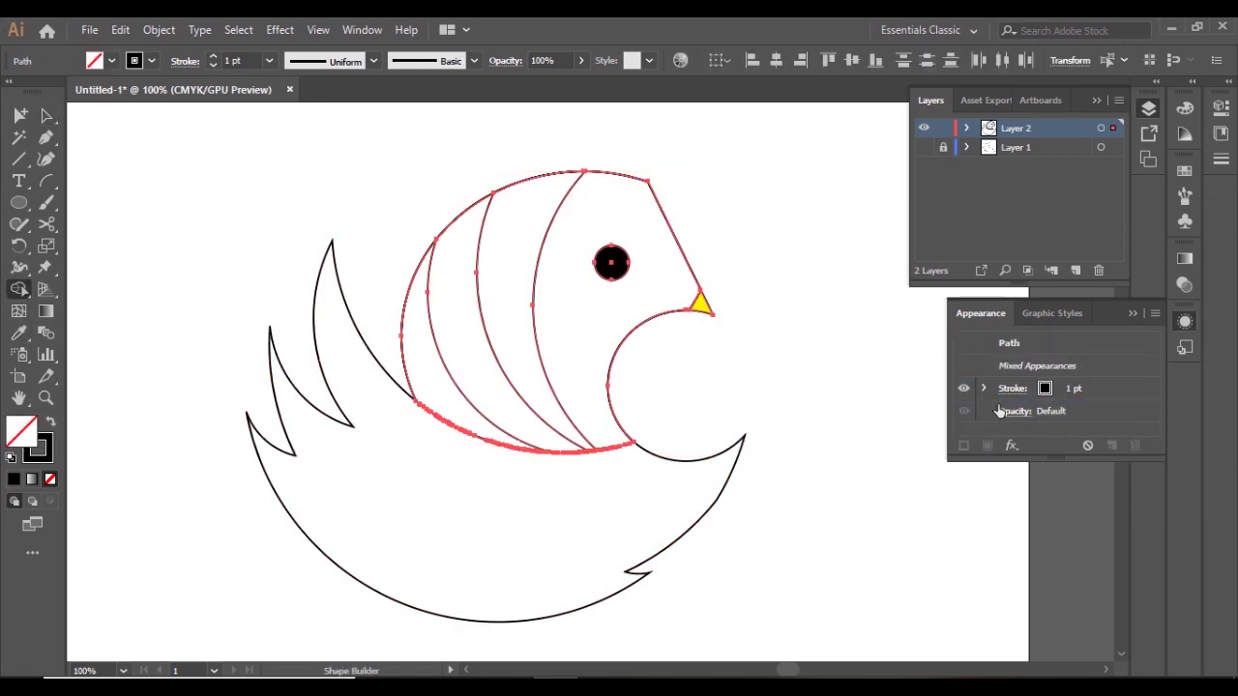
click(1185, 321)
click(1185, 348)
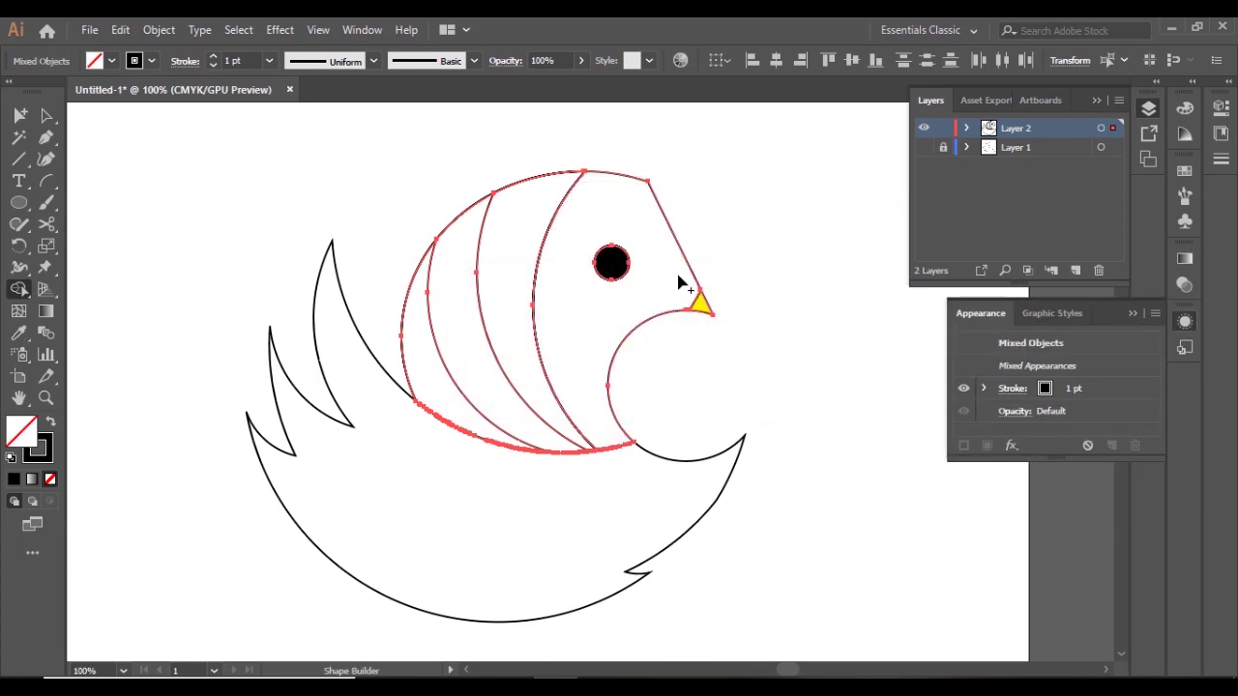
click(46, 115)
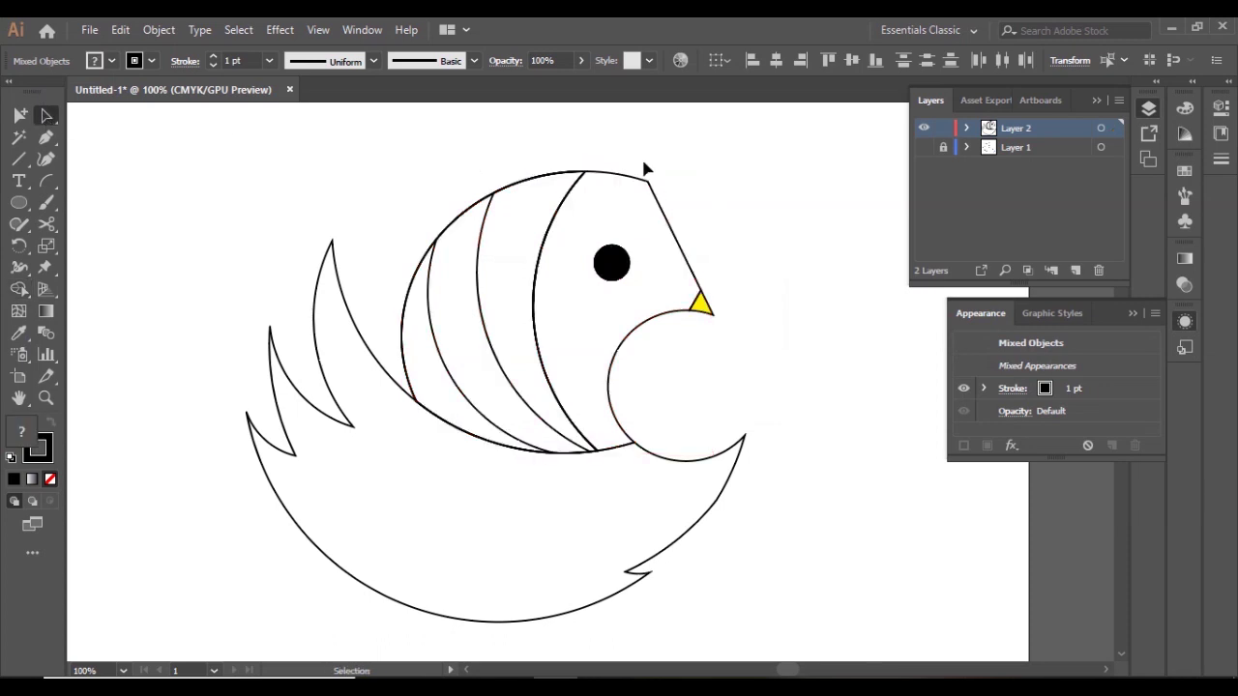
click(649, 181)
click(1046, 388)
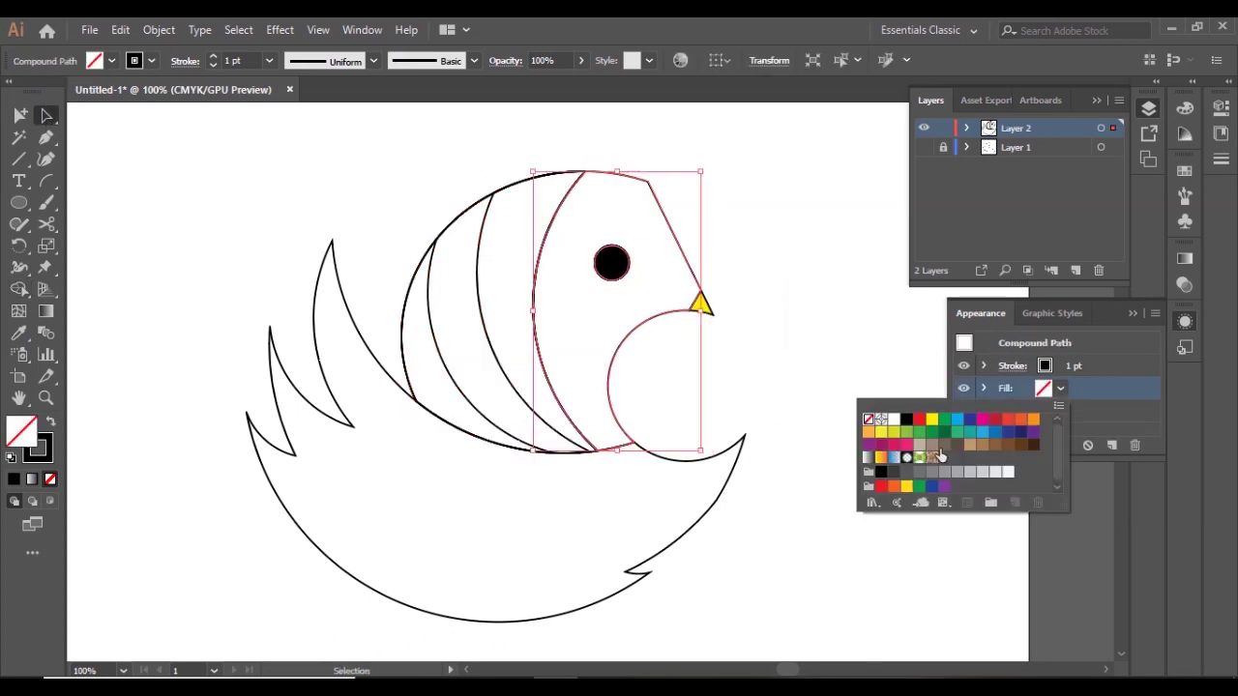
click(997, 472)
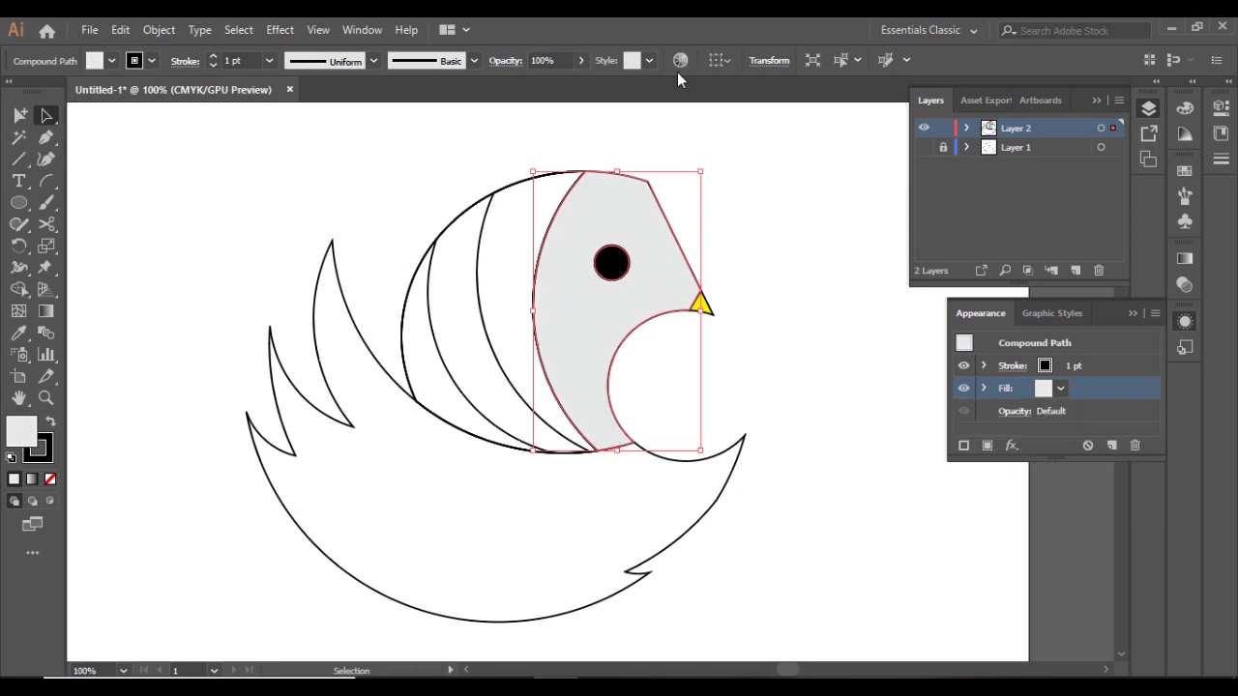
Fill the left stripe of the head with the same light grey
click(491, 199)
click(1060, 388)
click(996, 473)
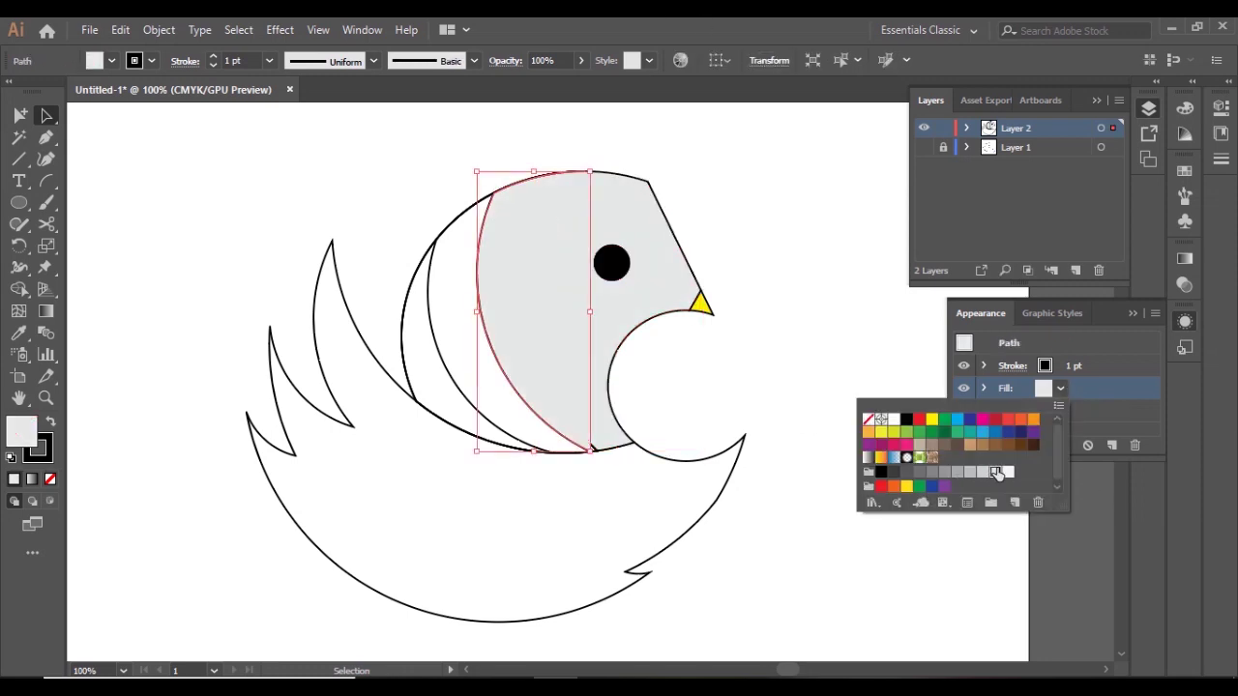
click(1060, 388)
click(1060, 365)
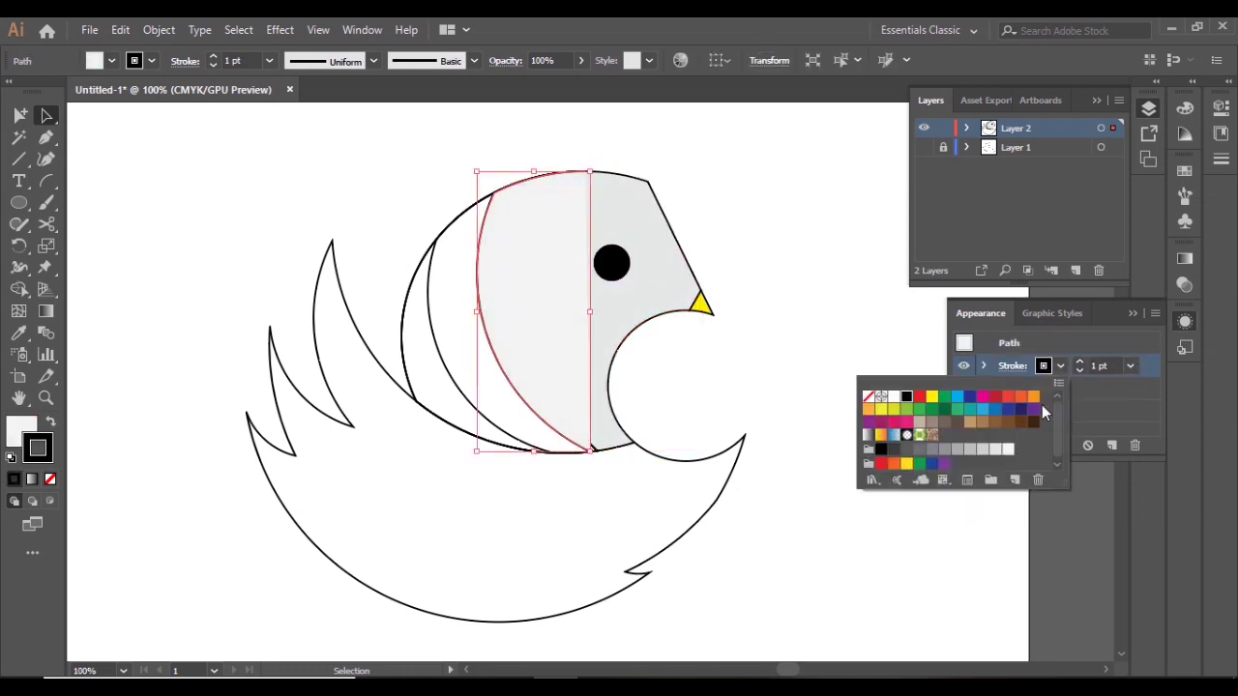
Try a trial fill colour on the stripe, undo it, and select all the artwork
click(785, 279)
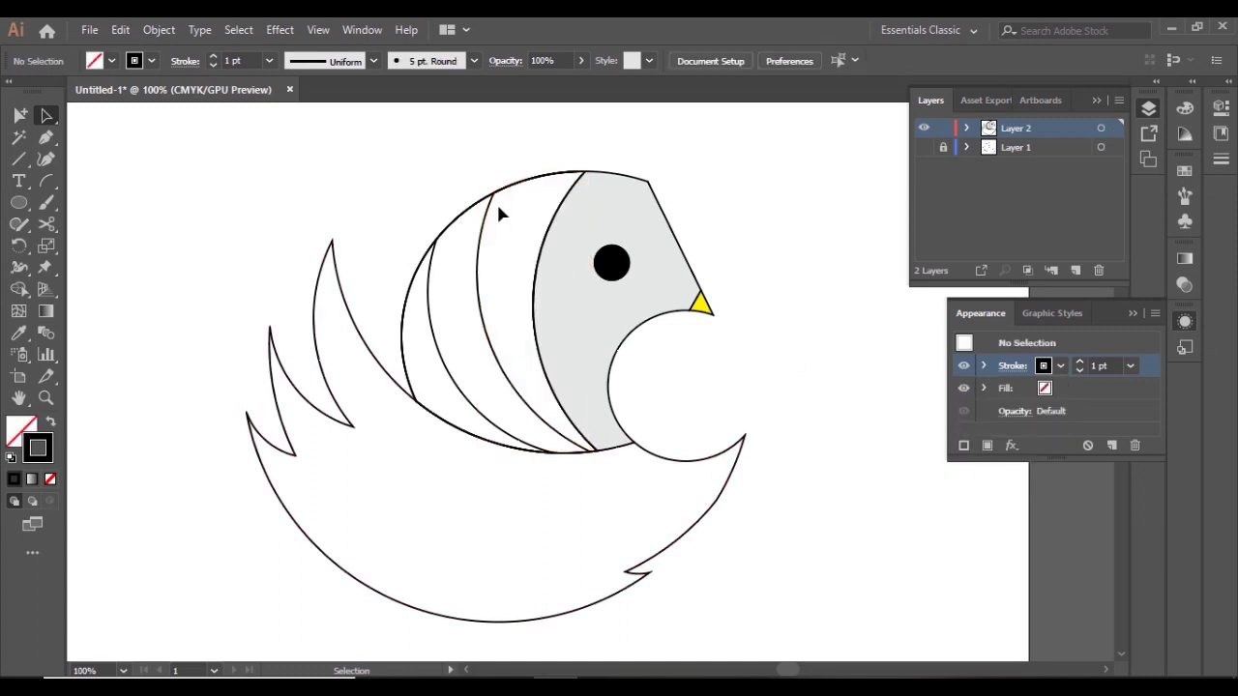
click(1060, 387)
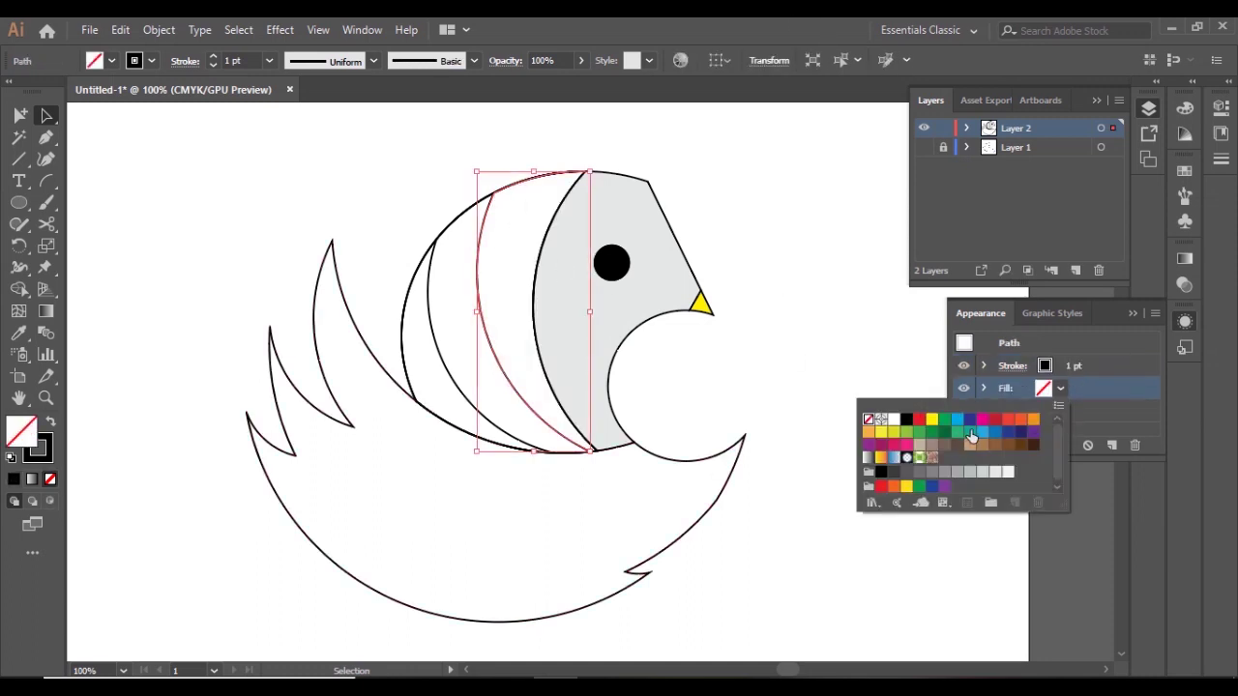
click(971, 435)
key(ctrl+z)
click(599, 171)
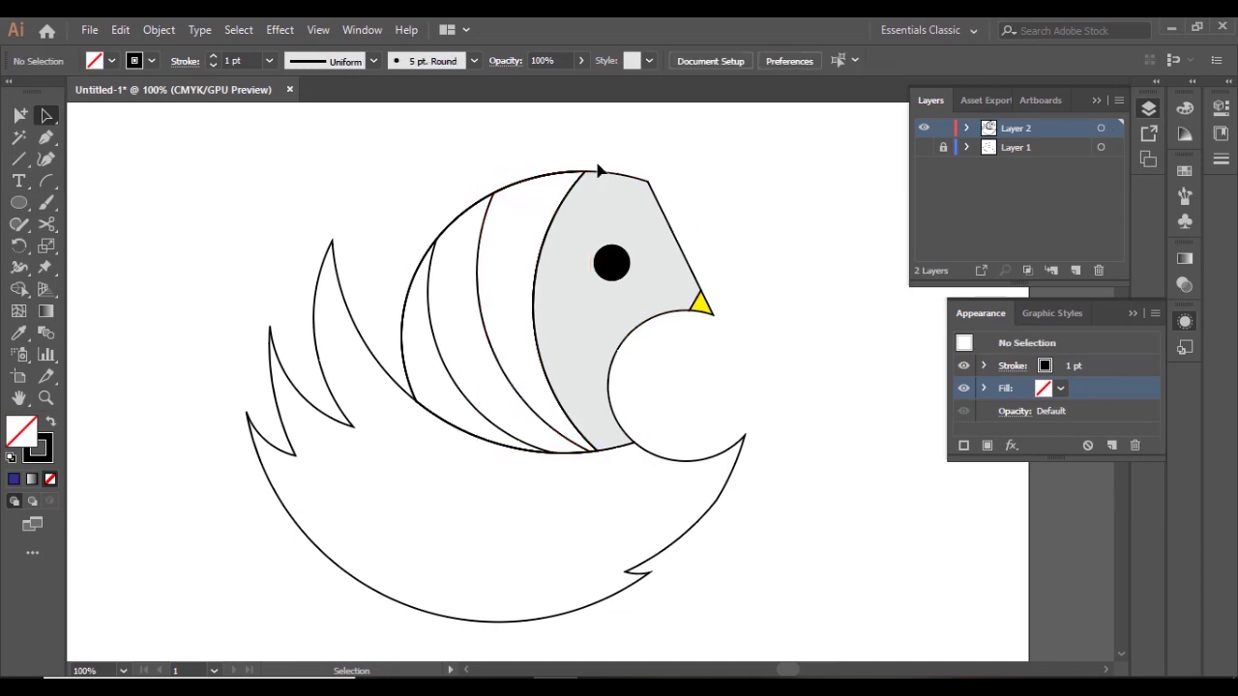
key(ctrl+a)
key(shift+m)
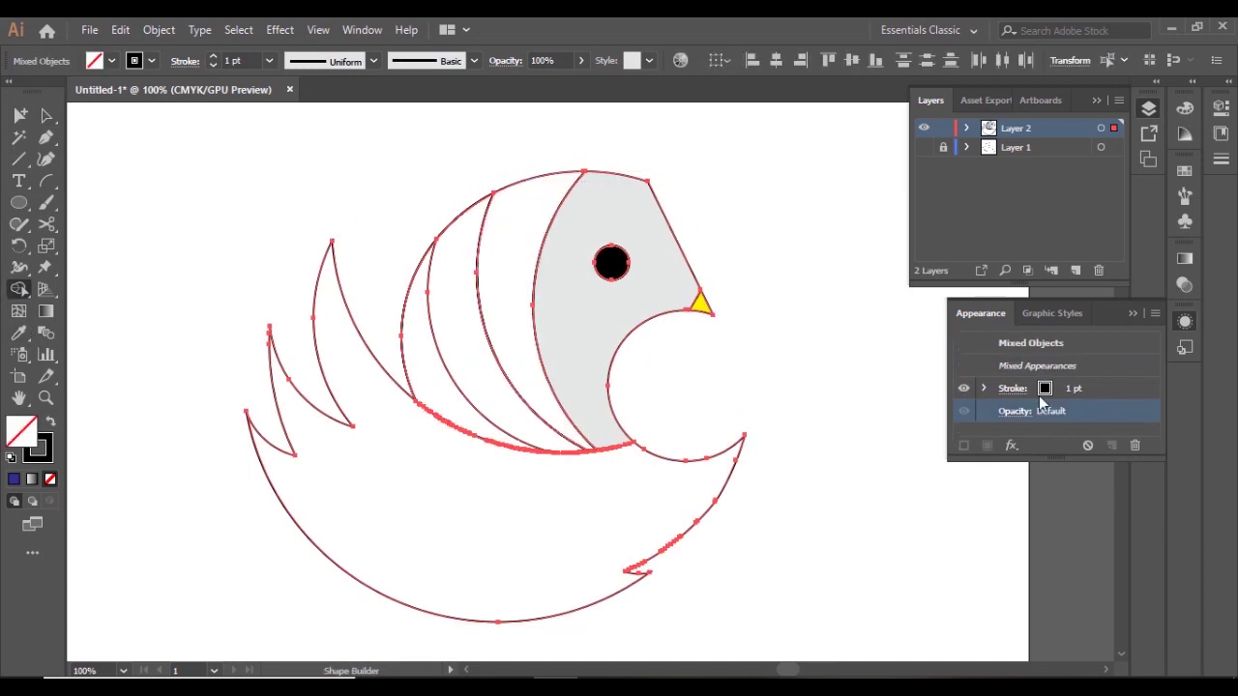
Merge the stripe pieces into one shape and fill a head stripe with a darker grey
drag(454, 287, 528, 290)
key(v)
click(93, 138)
click(537, 229)
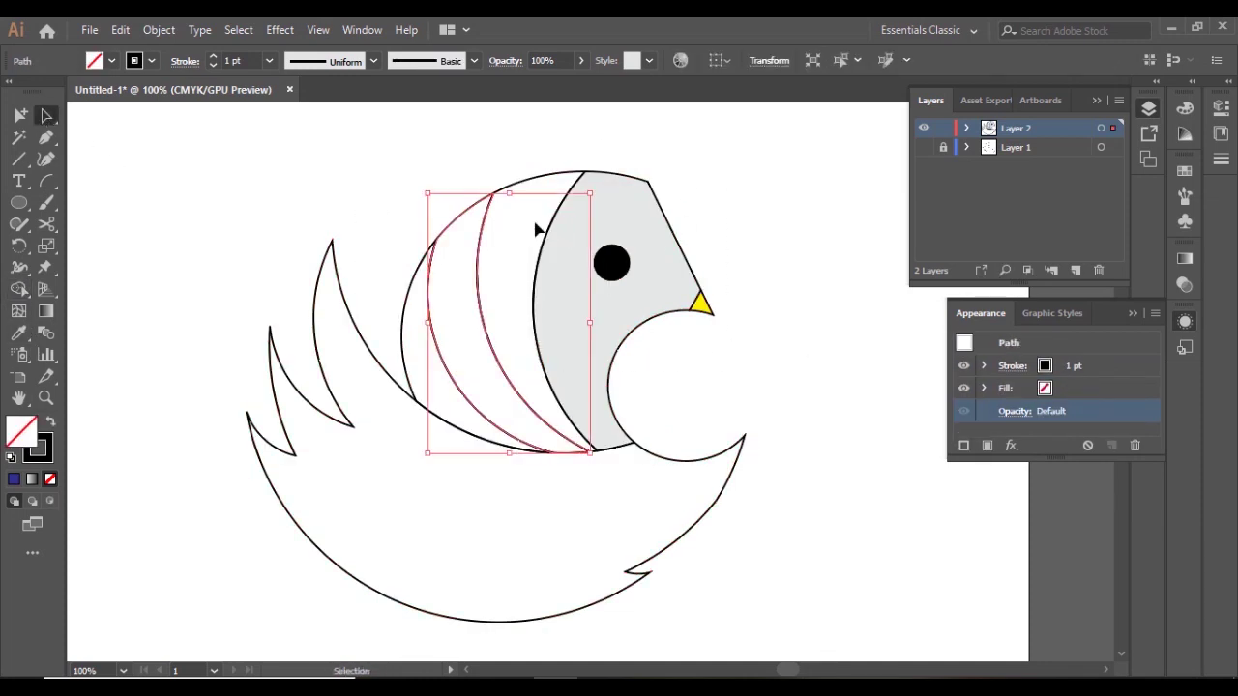
click(555, 180)
click(23, 331)
click(598, 218)
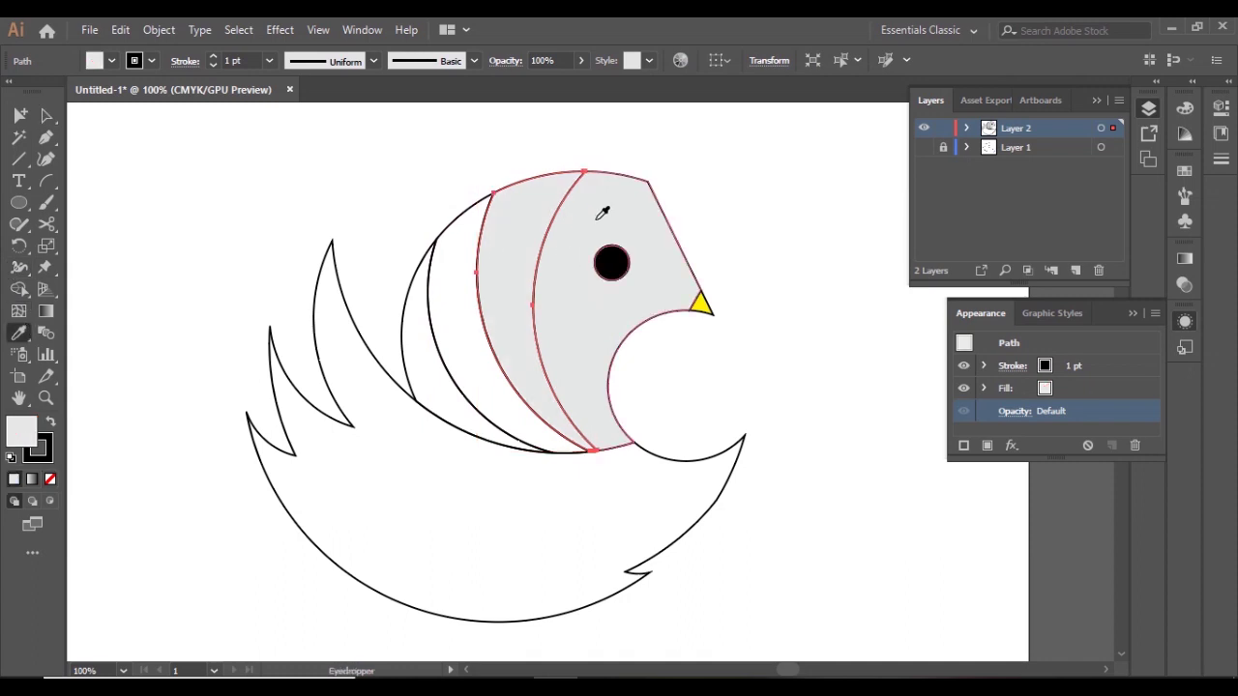
click(1060, 395)
click(988, 489)
Eyedropper light grey onto the left stripe and darker grey onto the leftmost crescent
key(v)
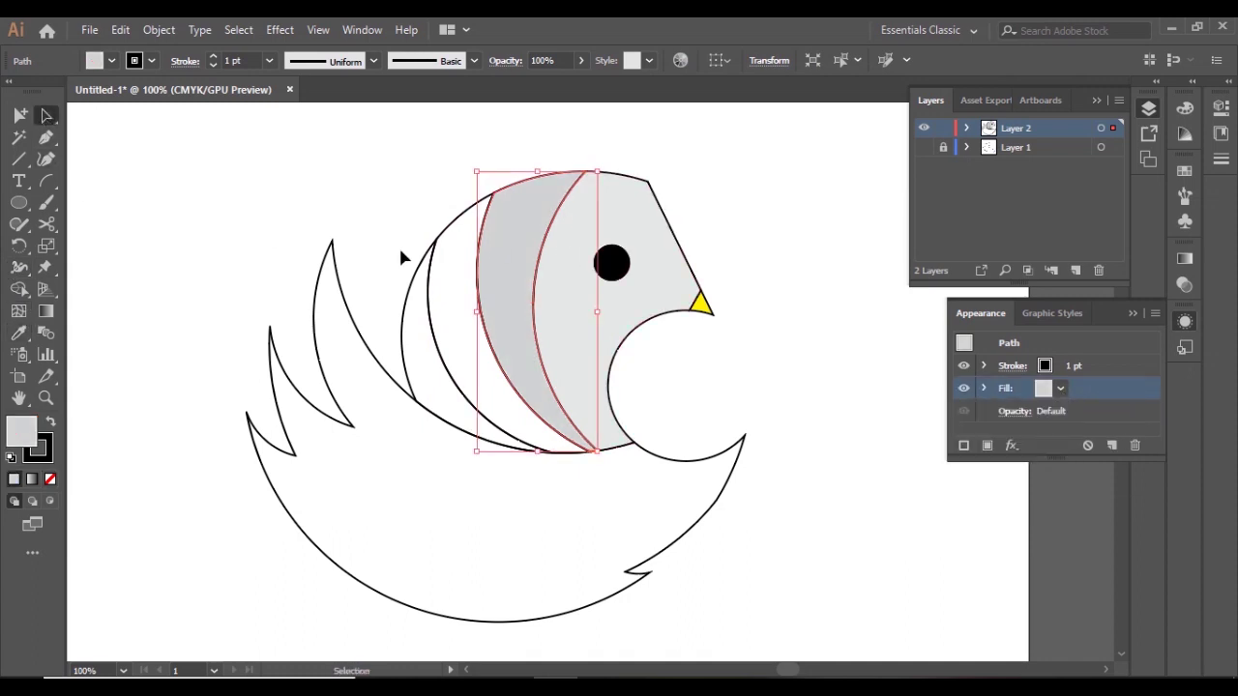
click(403, 256)
click(434, 277)
click(18, 332)
click(628, 213)
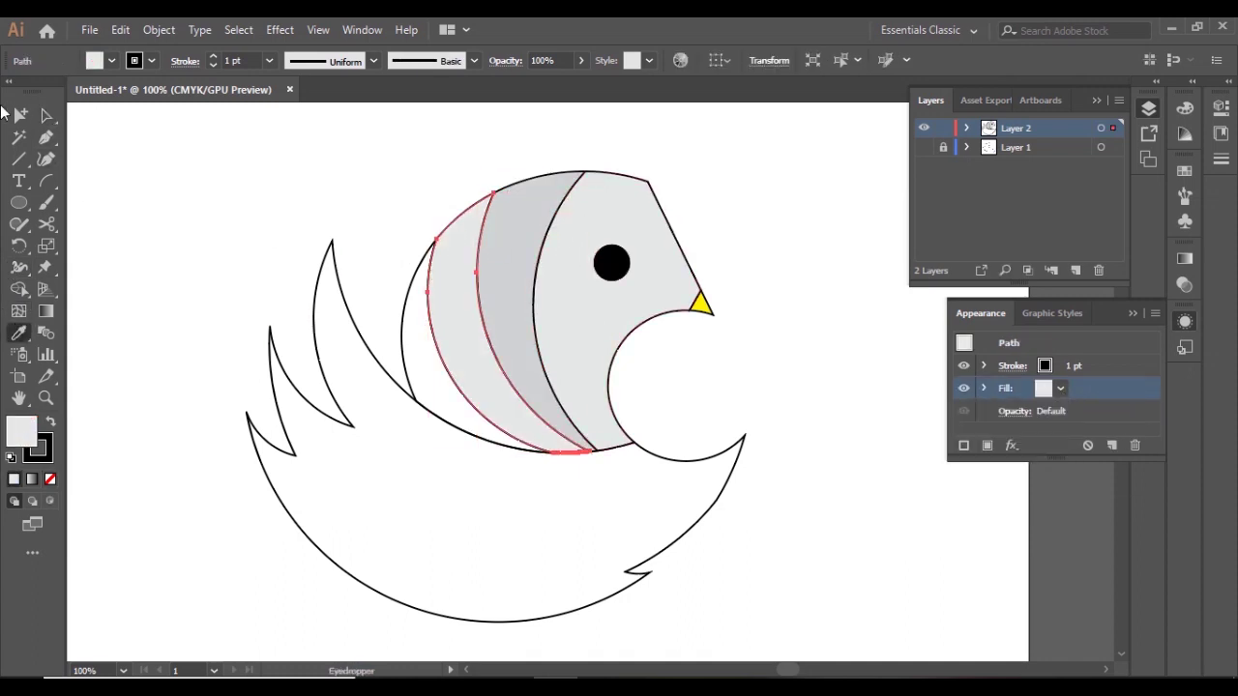
click(406, 334)
click(19, 332)
click(506, 199)
click(119, 126)
Fill the bird's body lighter grey and draw a large circle over the bird
scroll(455, 411, down, 1)
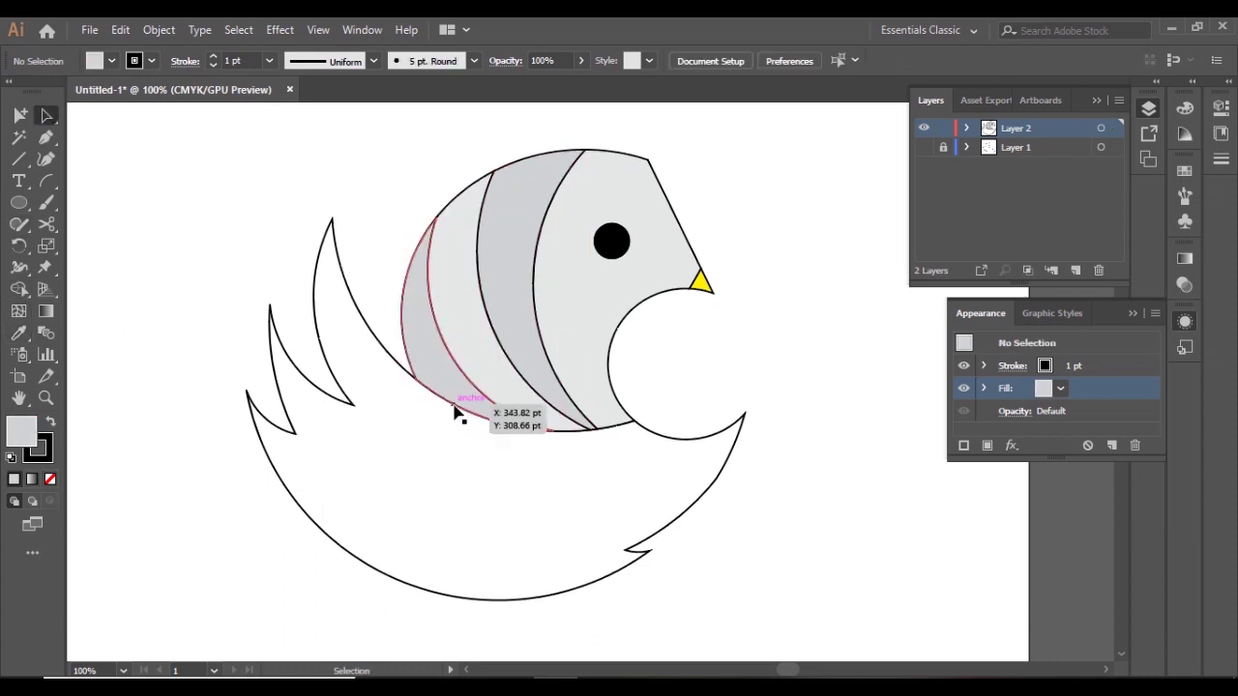
click(326, 359)
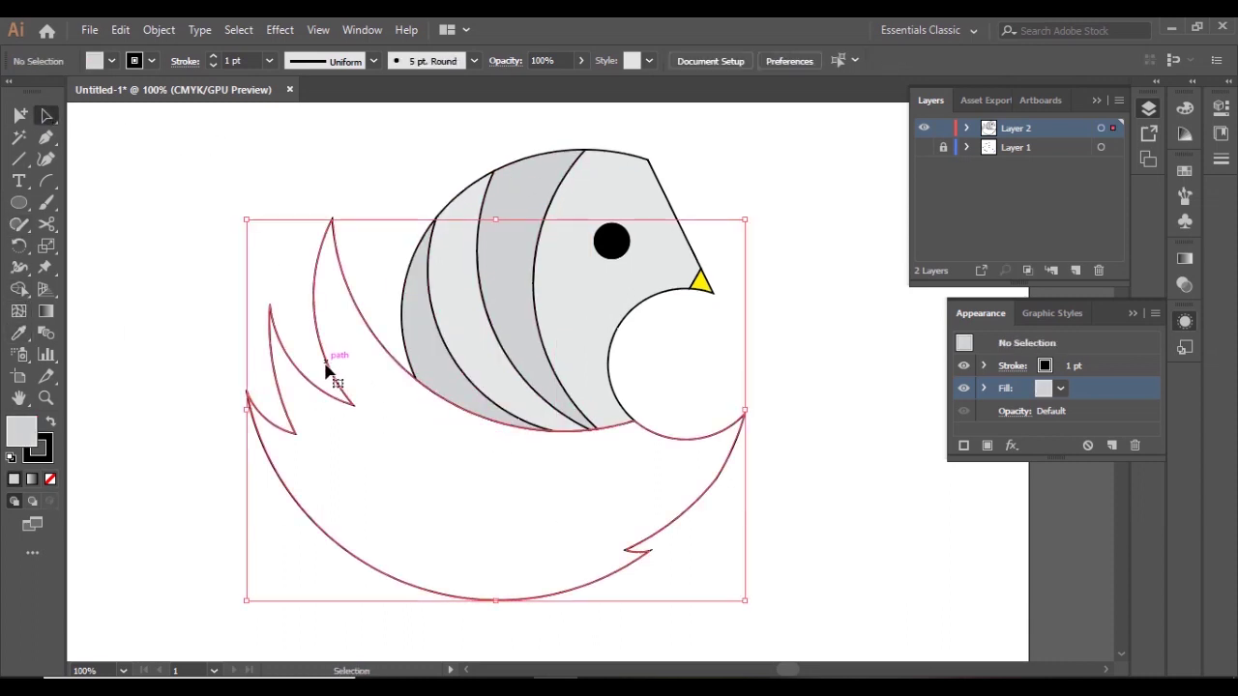
click(1061, 387)
click(981, 472)
click(958, 474)
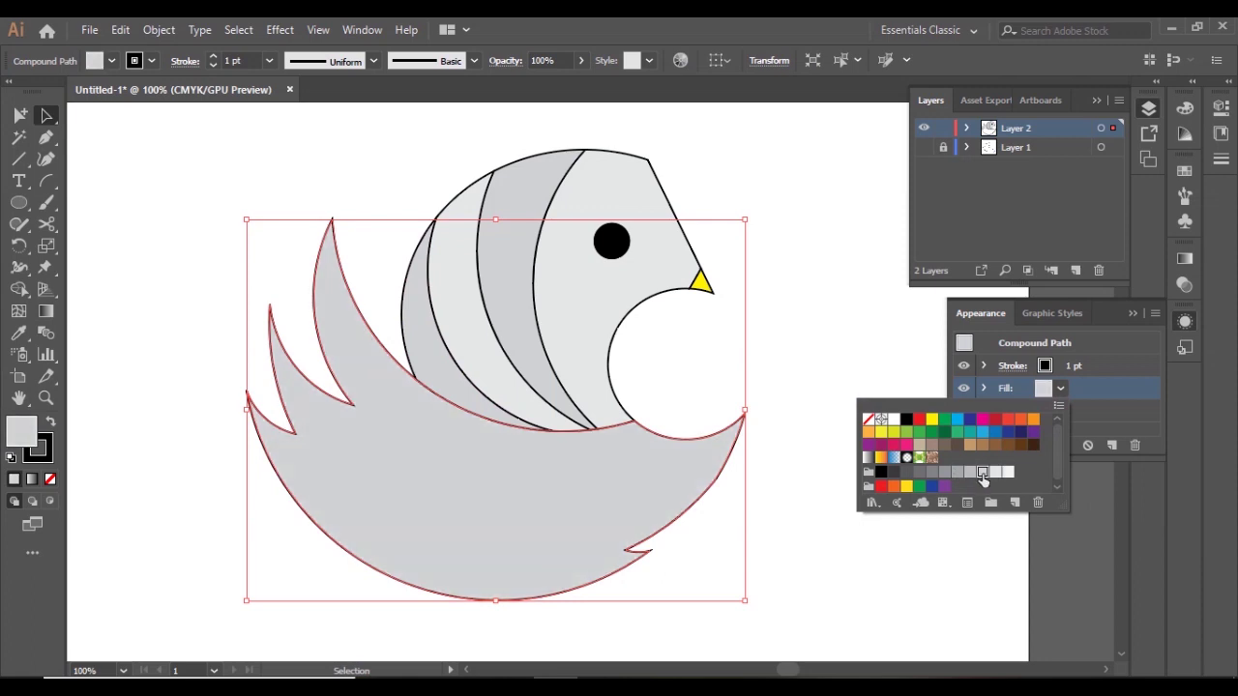
click(864, 351)
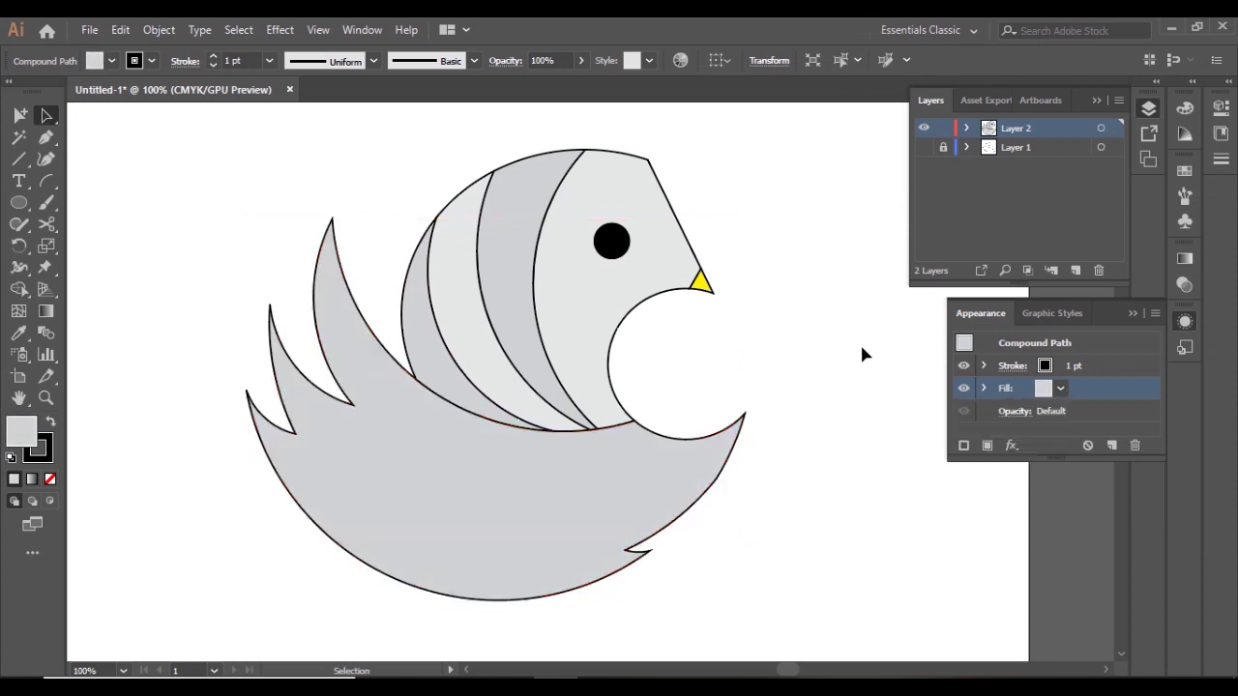
click(18, 202)
drag(504, 414, 755, 527)
Remove the circle's fill and move it up over the bird
key(a)
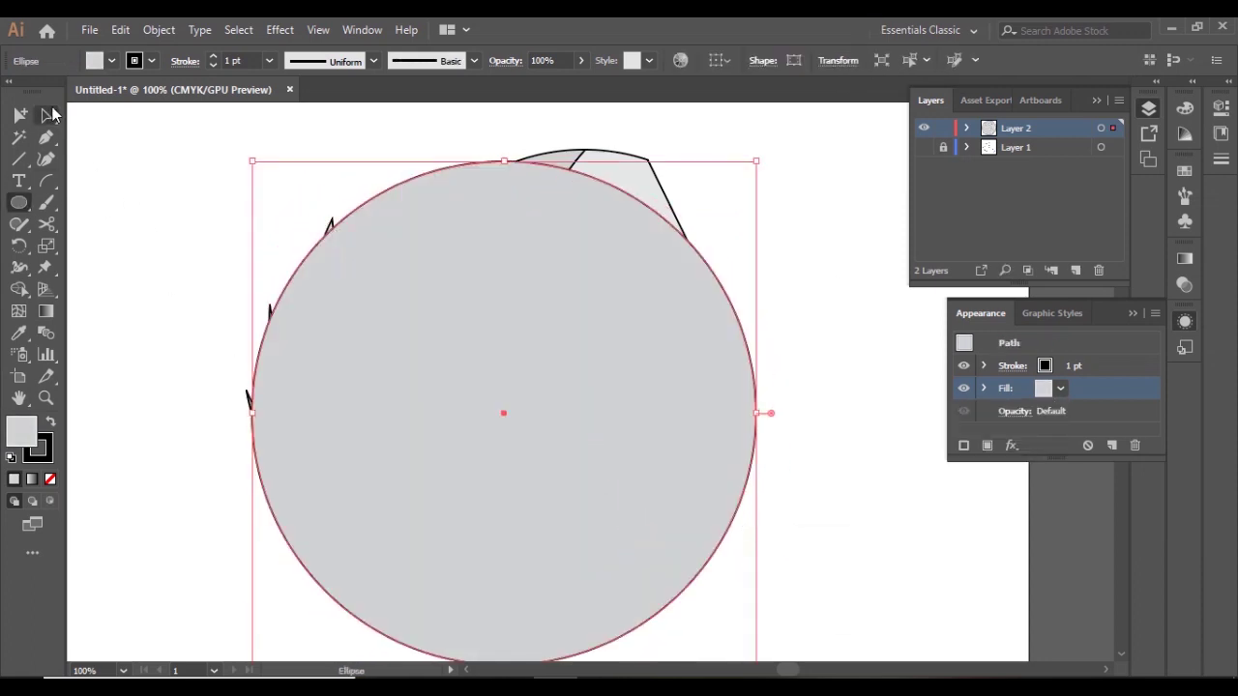
click(1060, 387)
click(868, 418)
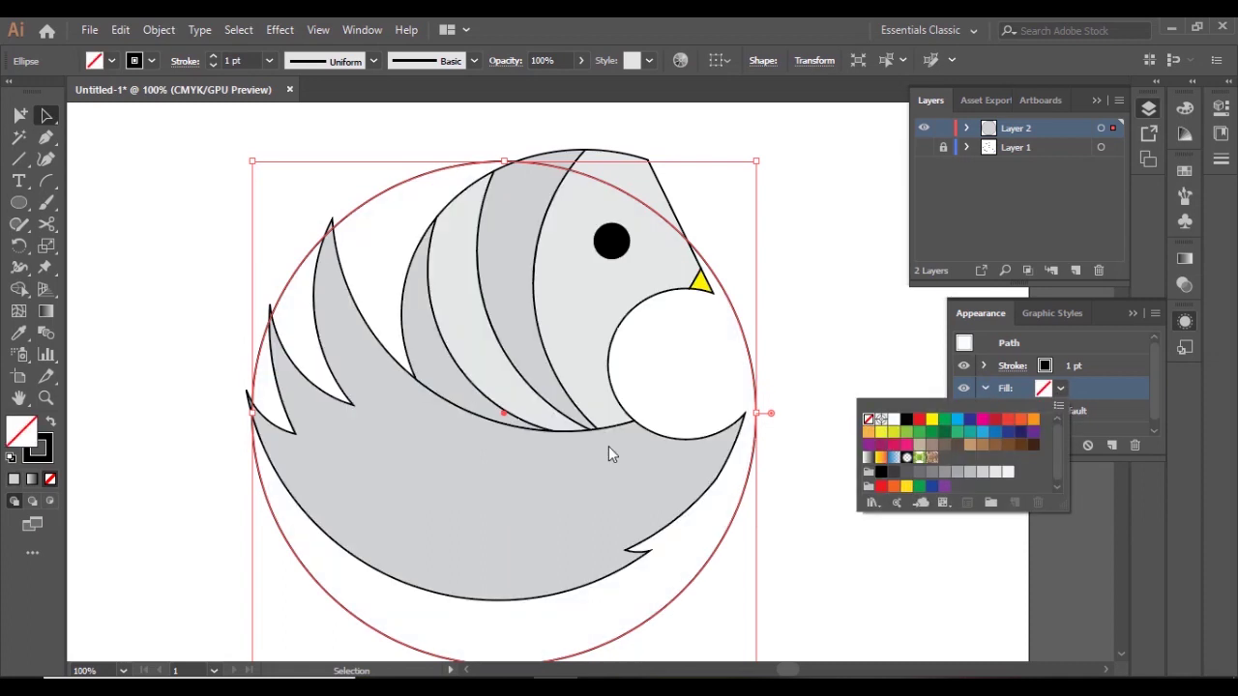
drag(717, 257, 718, 198)
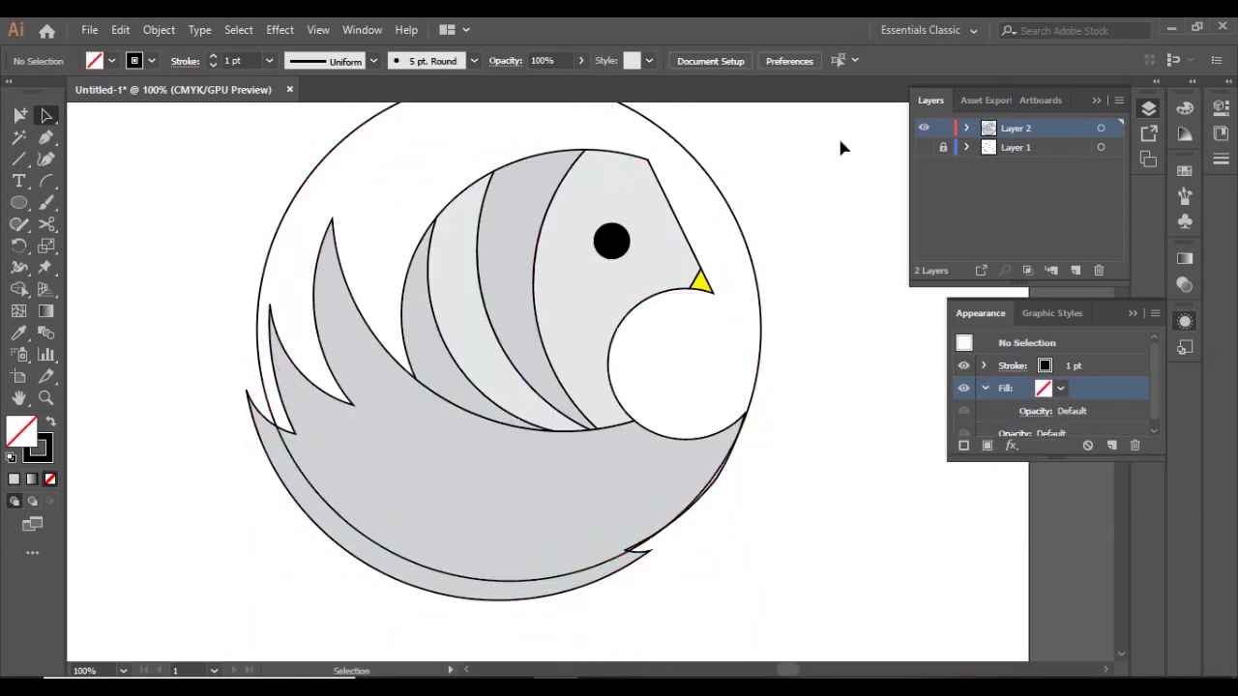
Select all shapes and try removing the bottom crescent with Shape Builder, then undo
drag(843, 144, 146, 541)
scroll(146, 542, down, 3)
click(20, 287)
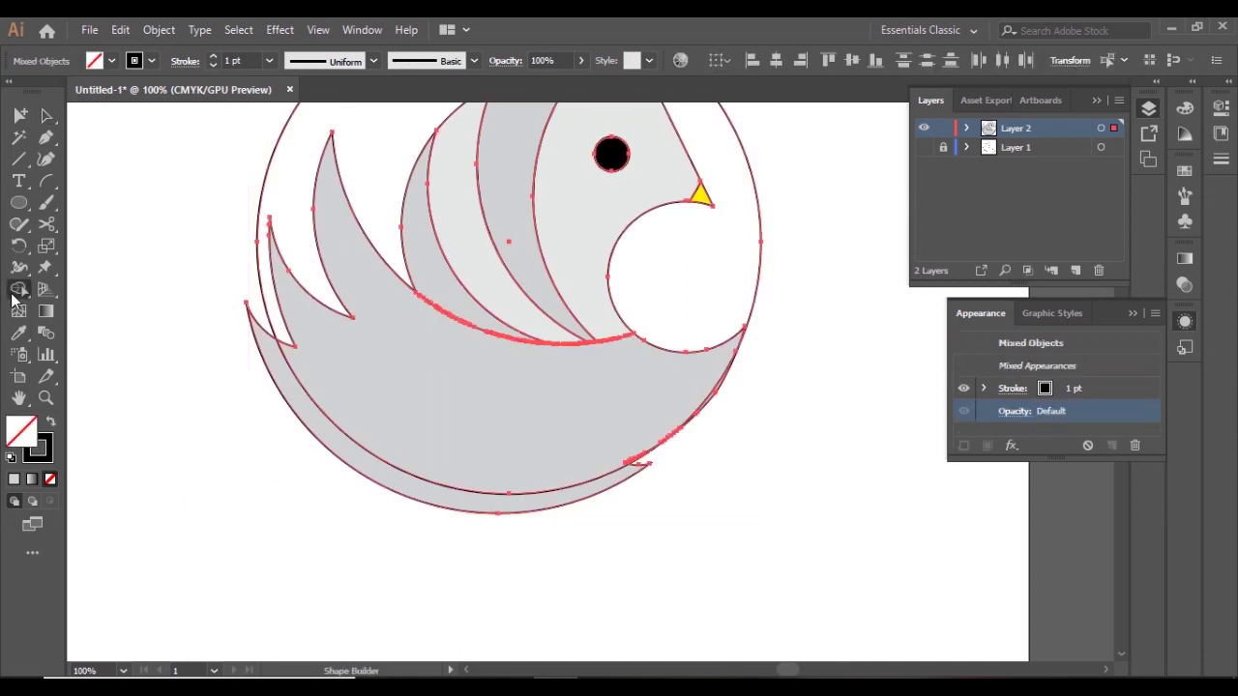
alt+click(323, 442)
key(ctrl+z)
Paint the bottom crescent band a darker grey with Shape Builder
double_click(23, 430)
click(897, 293)
click(1130, 213)
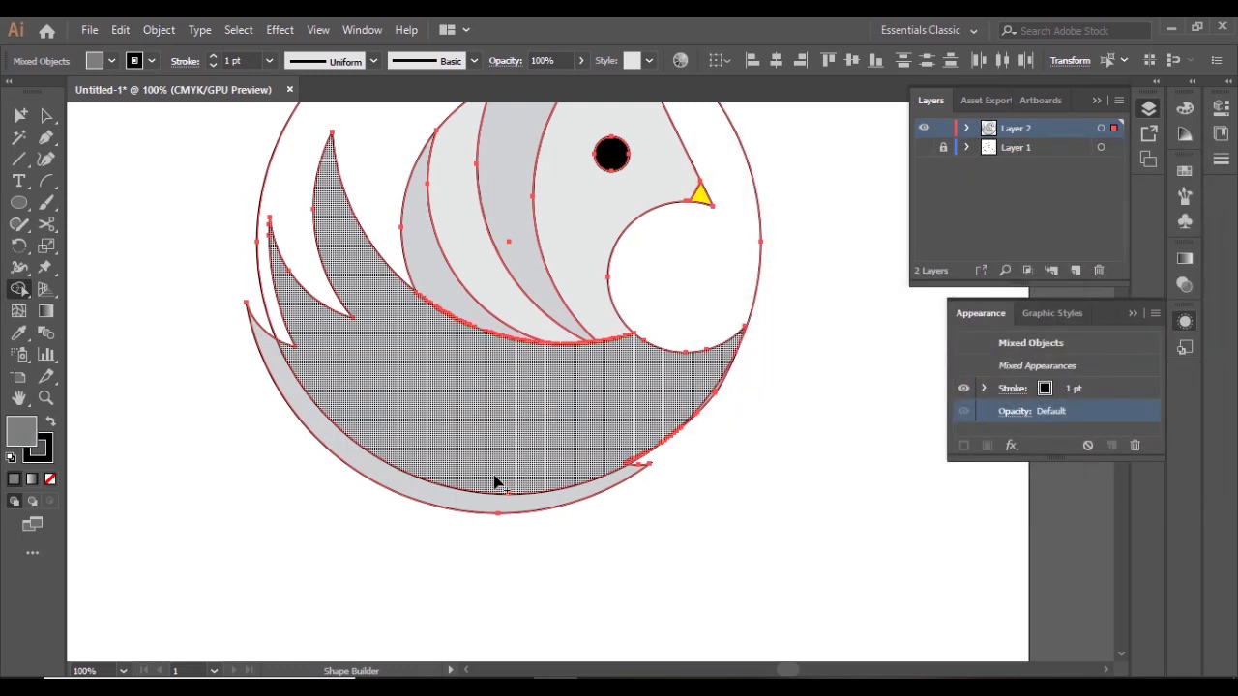
click(478, 510)
key(v)
click(132, 320)
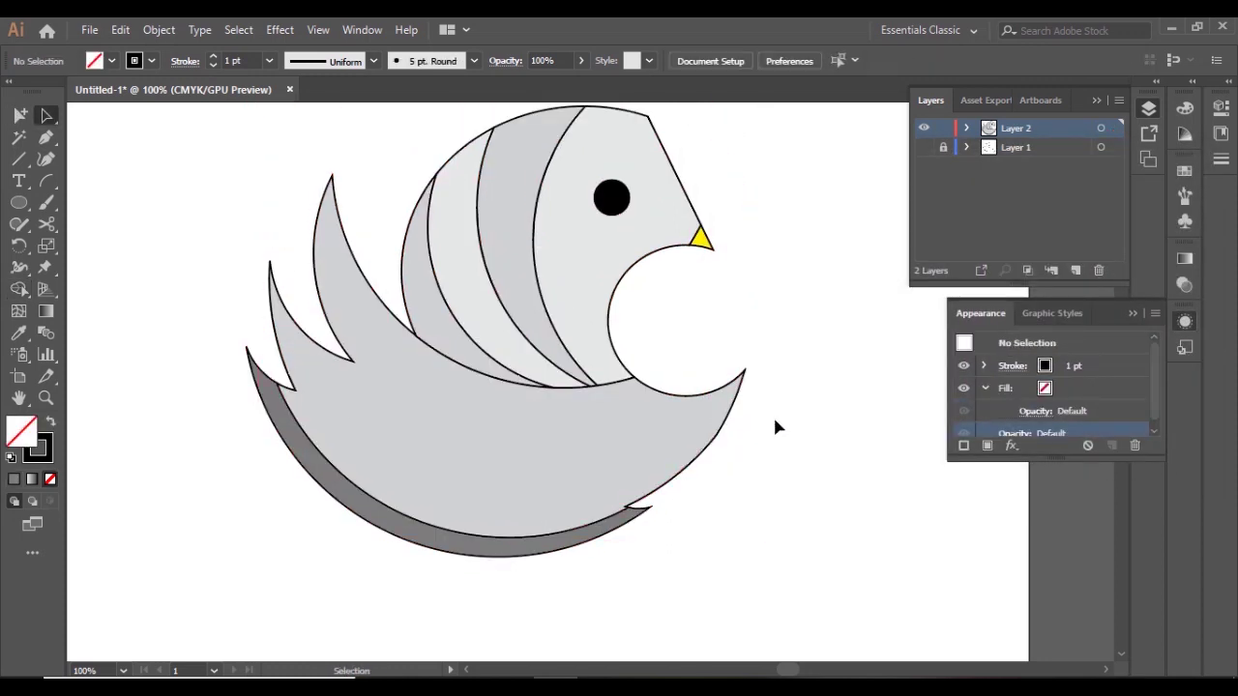
Set the stroke of all shapes to None
key(ctrl+a)
click(331, 525)
key(a)
key(ctrl+a)
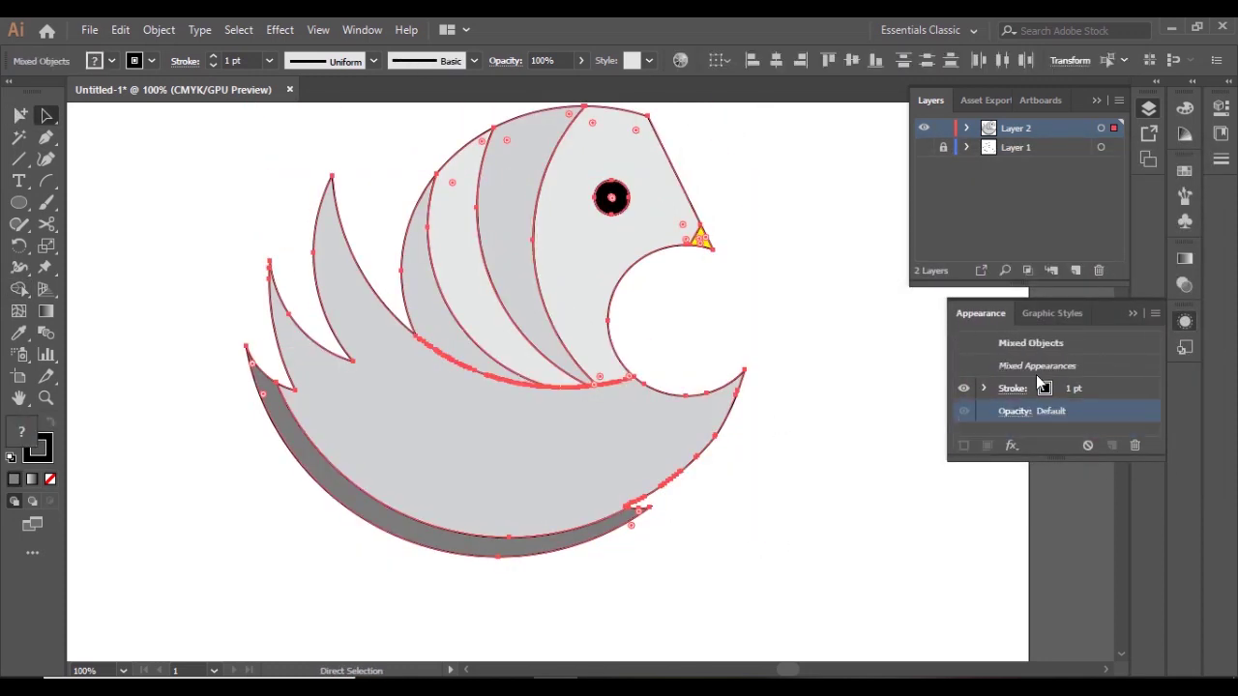
click(1044, 388)
click(867, 418)
key(v)
click(112, 154)
Select the bottom crescent, restore the outlines, and select the large circle
key(ctrl+minus)
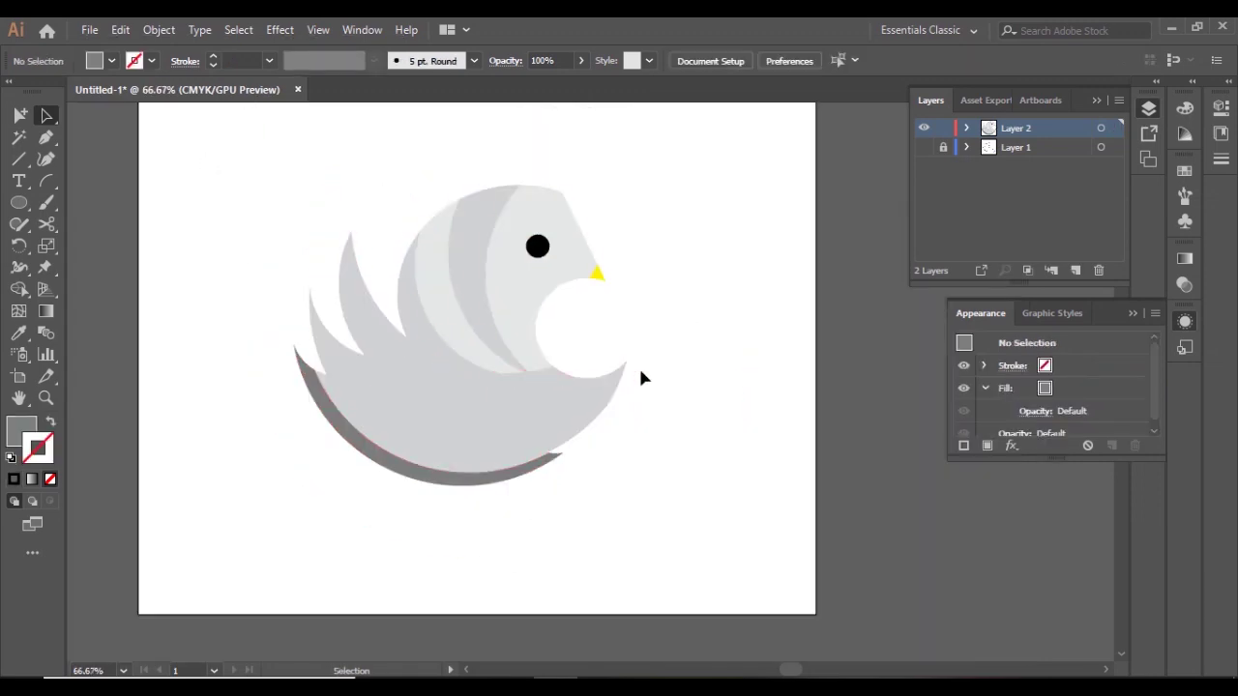
key(ctrl+plus)
key(ctrl+plus)
click(415, 533)
key(a)
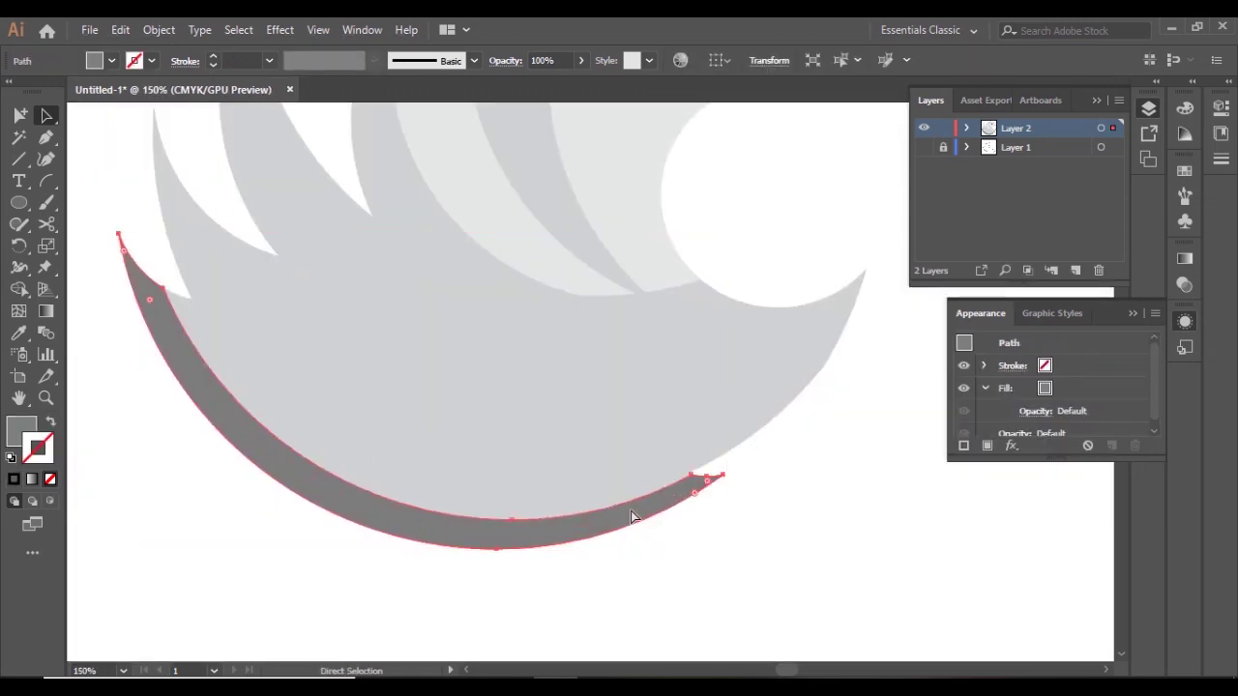
key(ctrl+z)
click(777, 564)
Move the large circle down over the body and merge the crescent area with Shape Builder
mouse_move(561, 418)
mouse_down()
mouse_move(747, 602)
mouse_move(537, 256)
mouse_move(525, 242)
mouse_move(512, 255)
mouse_up()
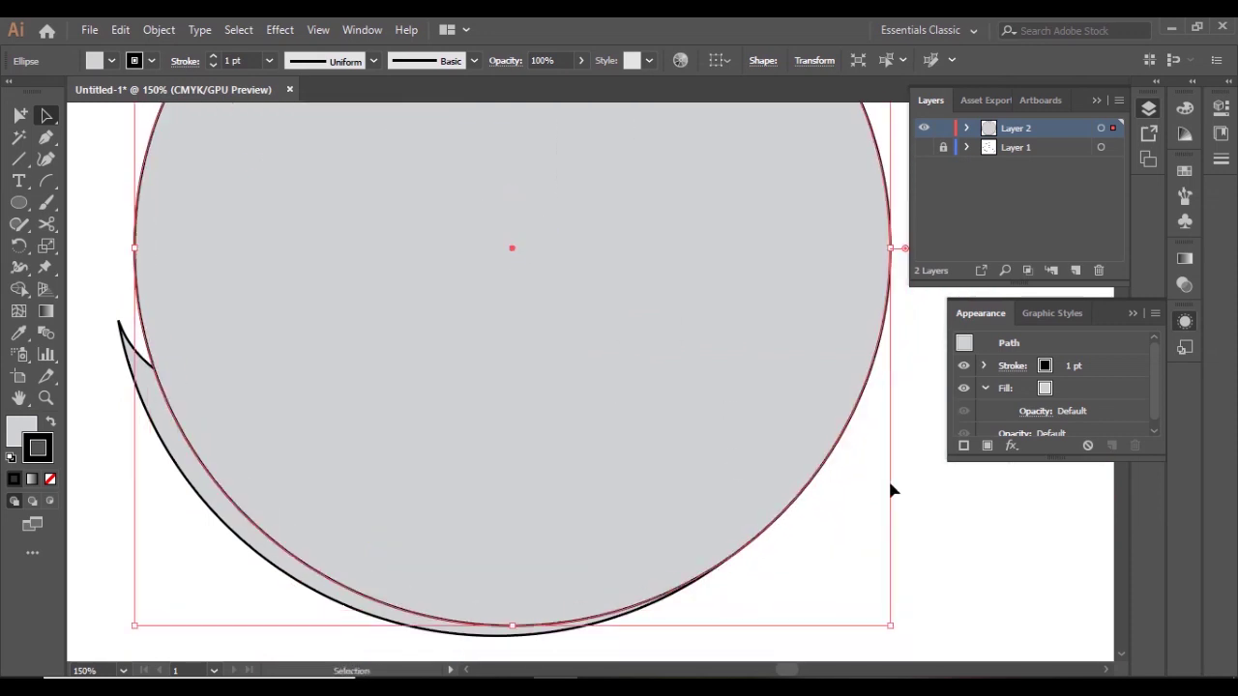
click(97, 435)
click(145, 400)
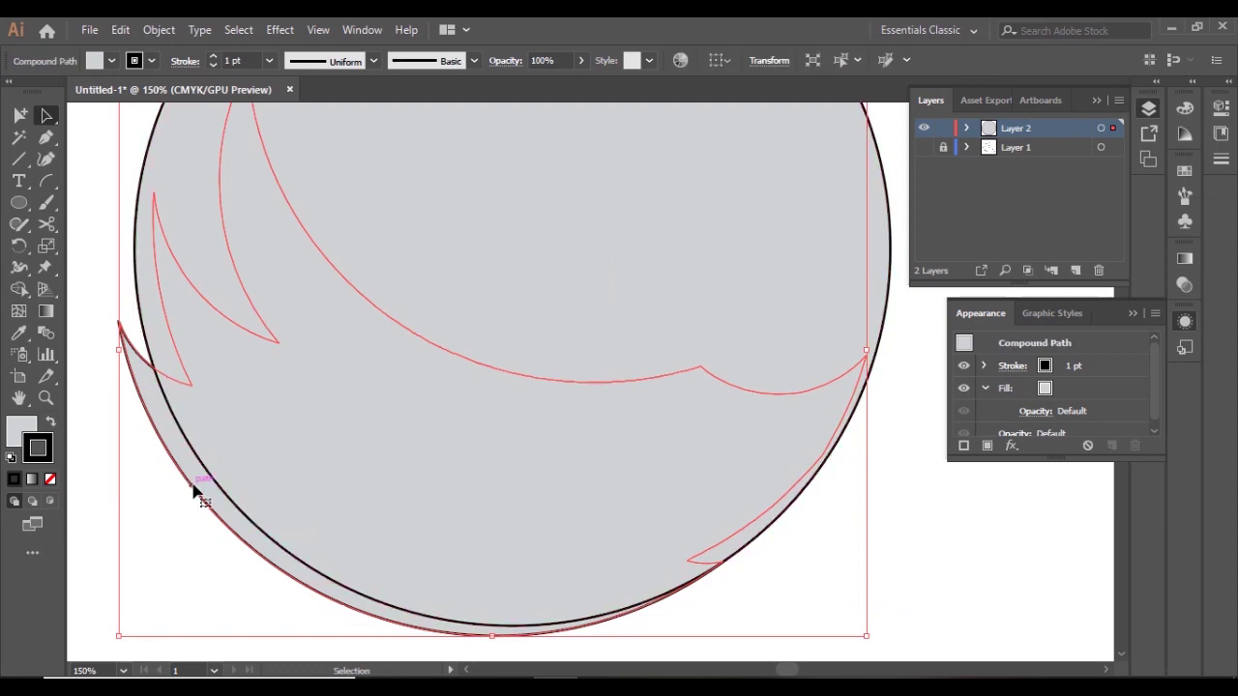
key(ctrl+a)
key(shift+m)
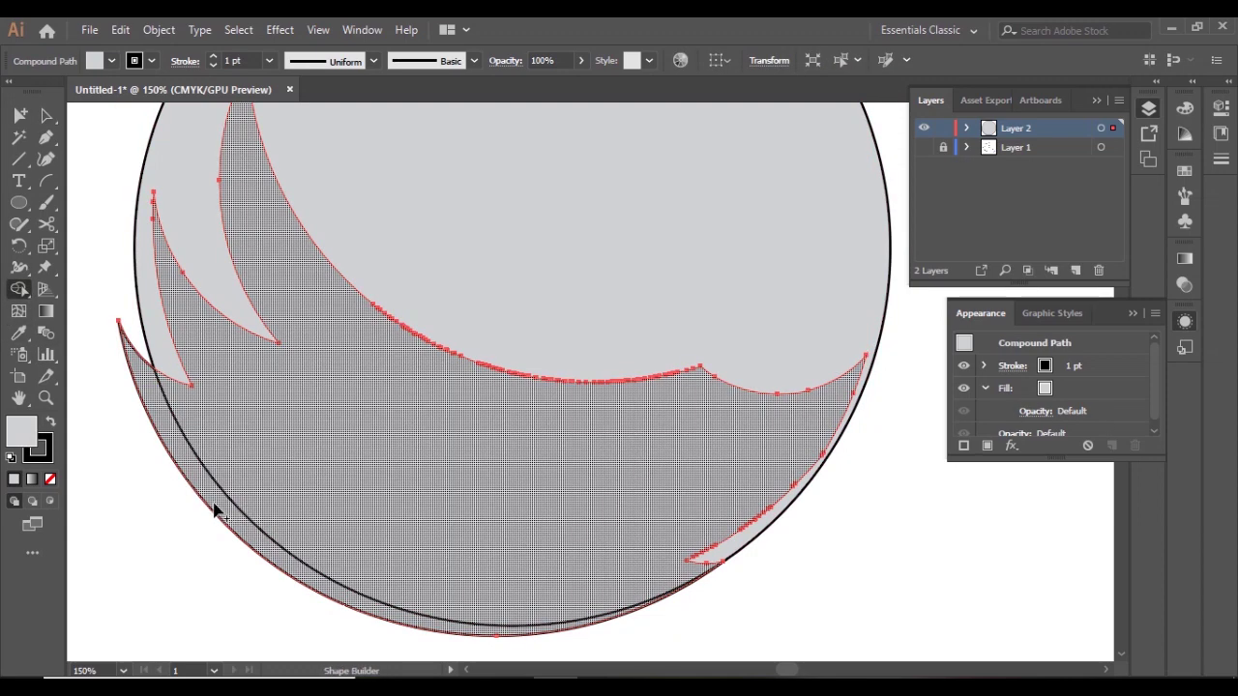
click(166, 437)
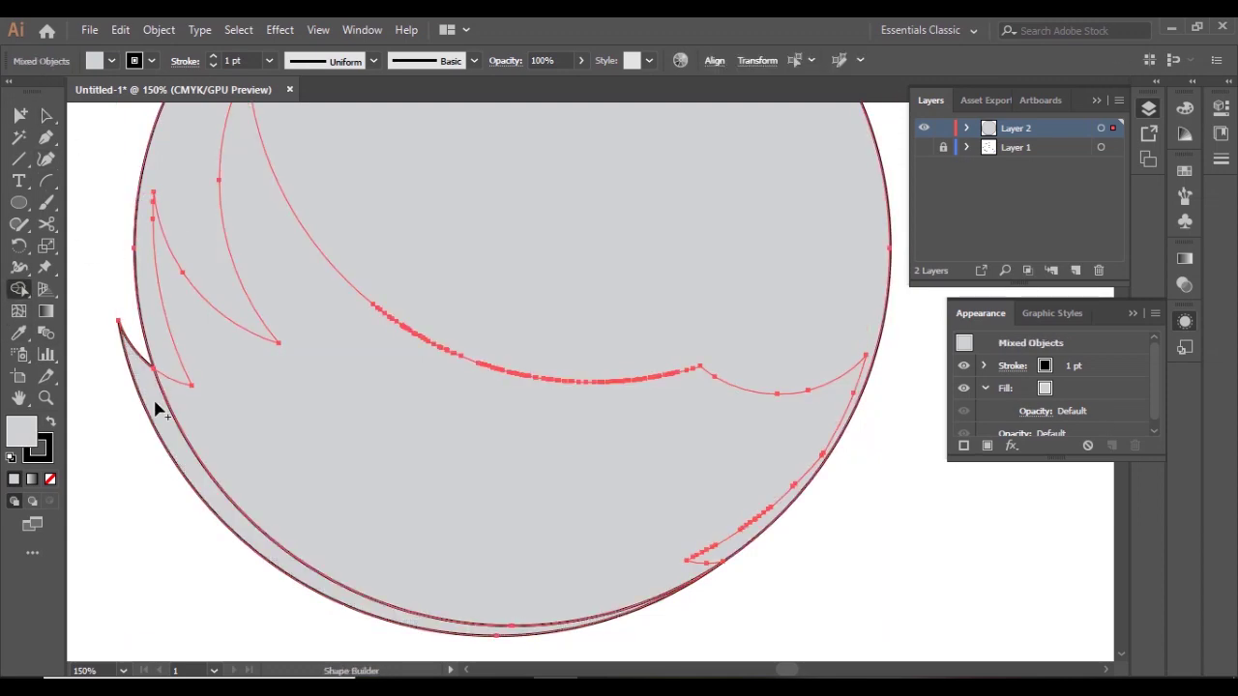
Fill the crescent with dark grey
double_click(15, 435)
click(909, 304)
key(Escape)
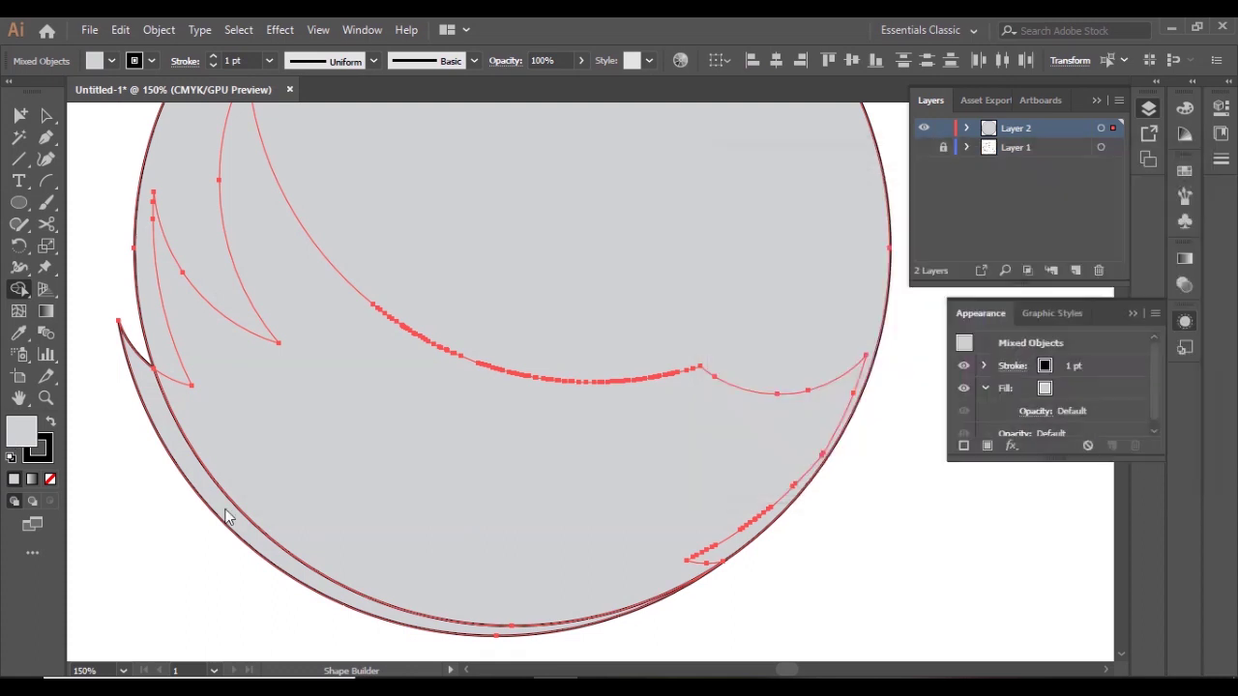
click(227, 517)
Delete the large helper circle to reveal the bird
key(v)
key(ctrl+shift+a)
key(ctrl+1)
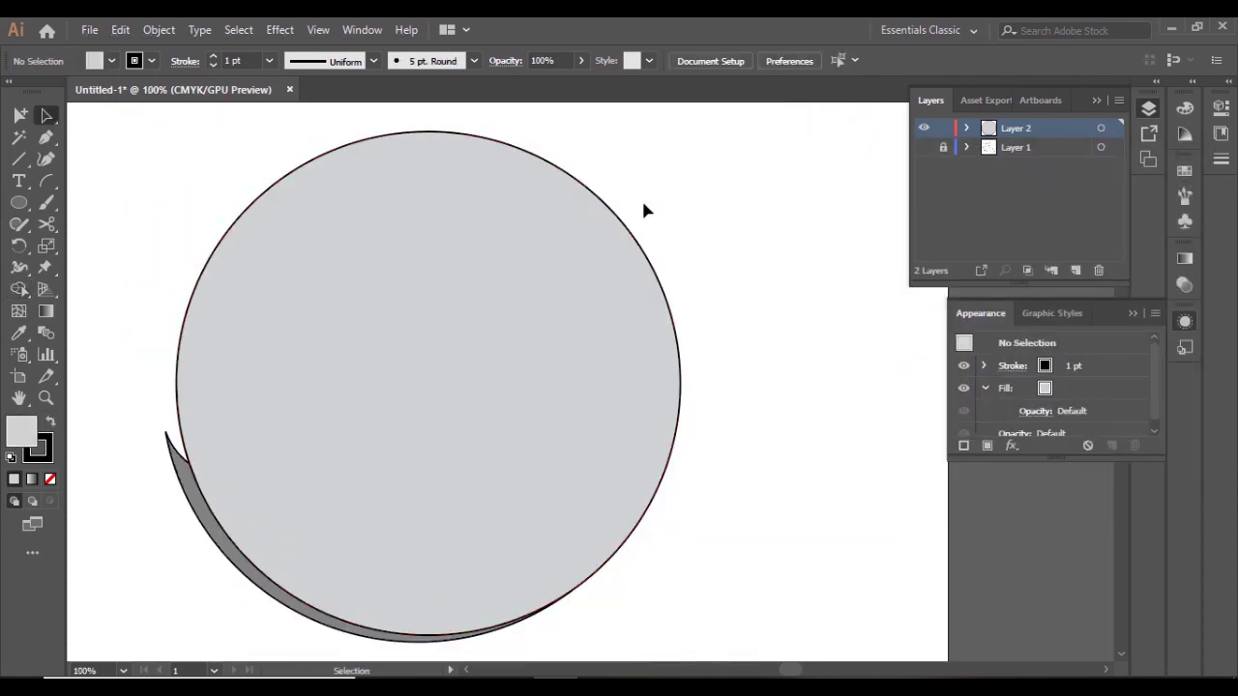
click(607, 210)
key(Delete)
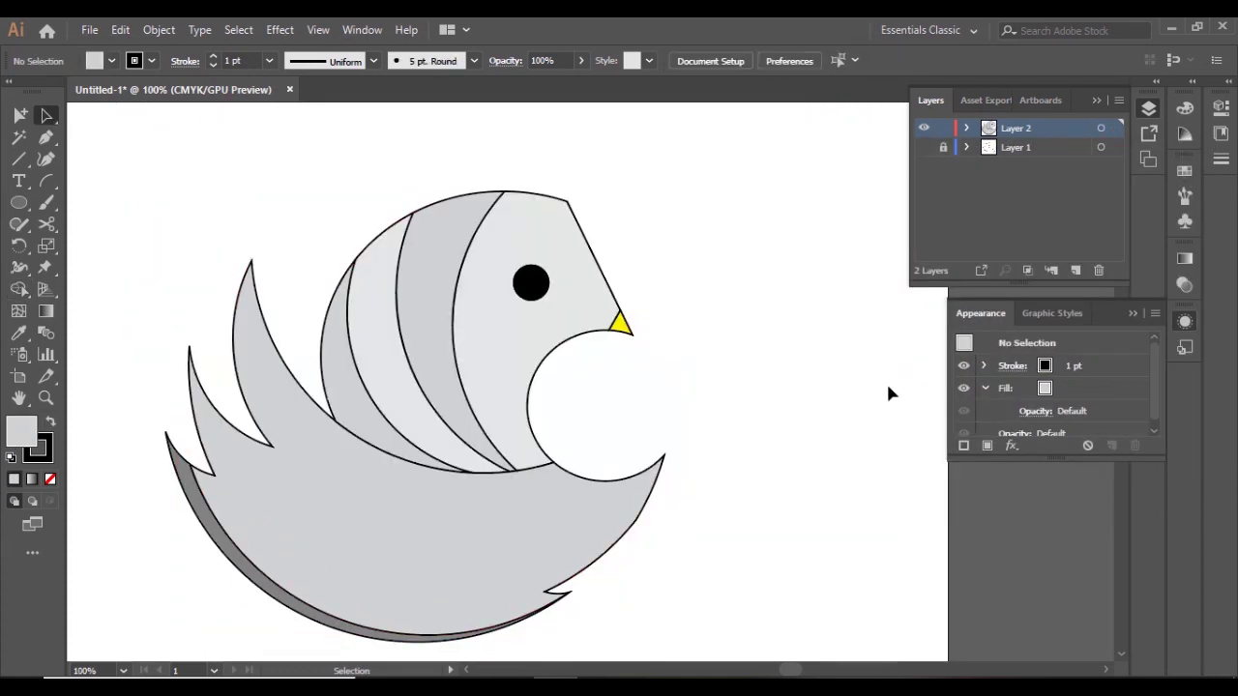
Set the stroke of all artwork to None
scroll(470, 556, down, 1)
click(225, 492)
click(155, 394)
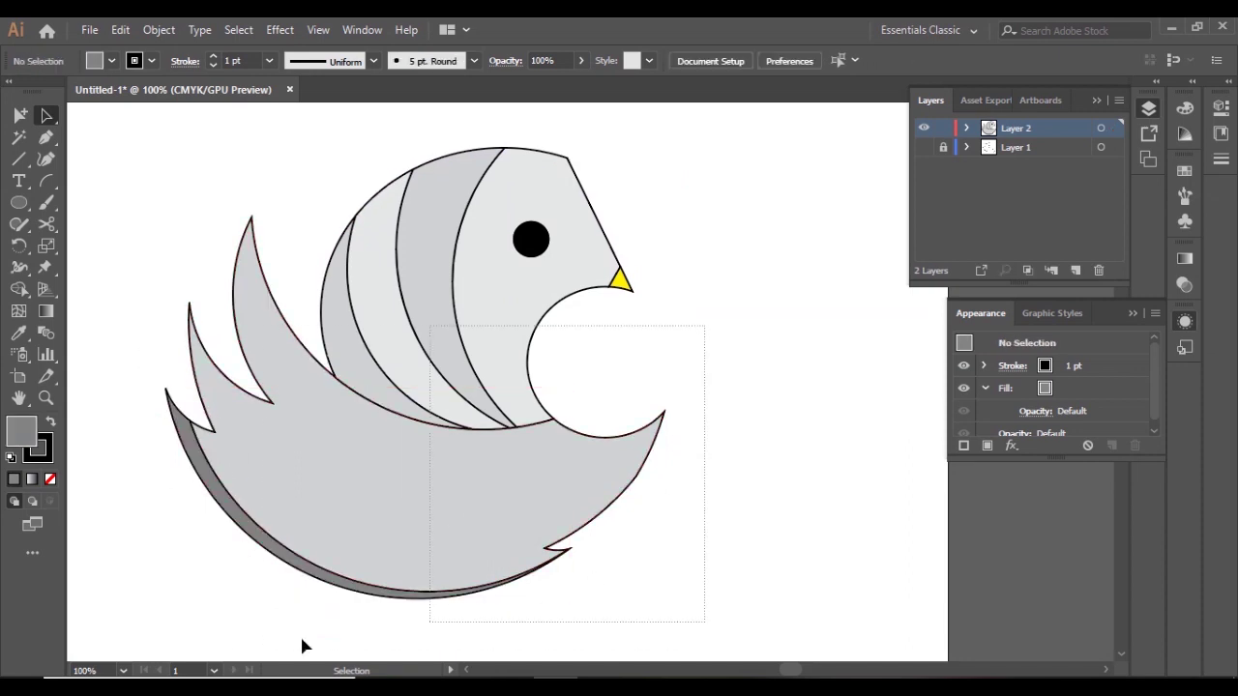
key(ctrl+a)
click(1043, 388)
click(873, 427)
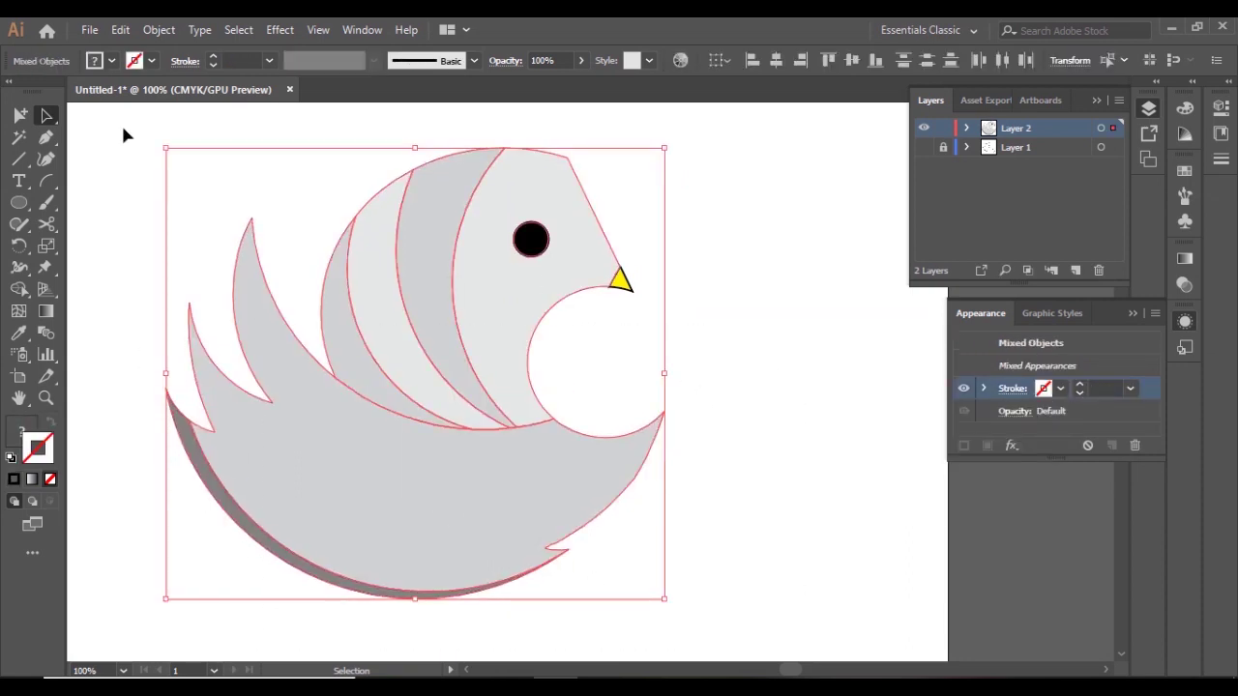
click(124, 136)
Remove the outline from the yellow beak too
scroll(769, 455, down, 1)
scroll(735, 377, up, 1)
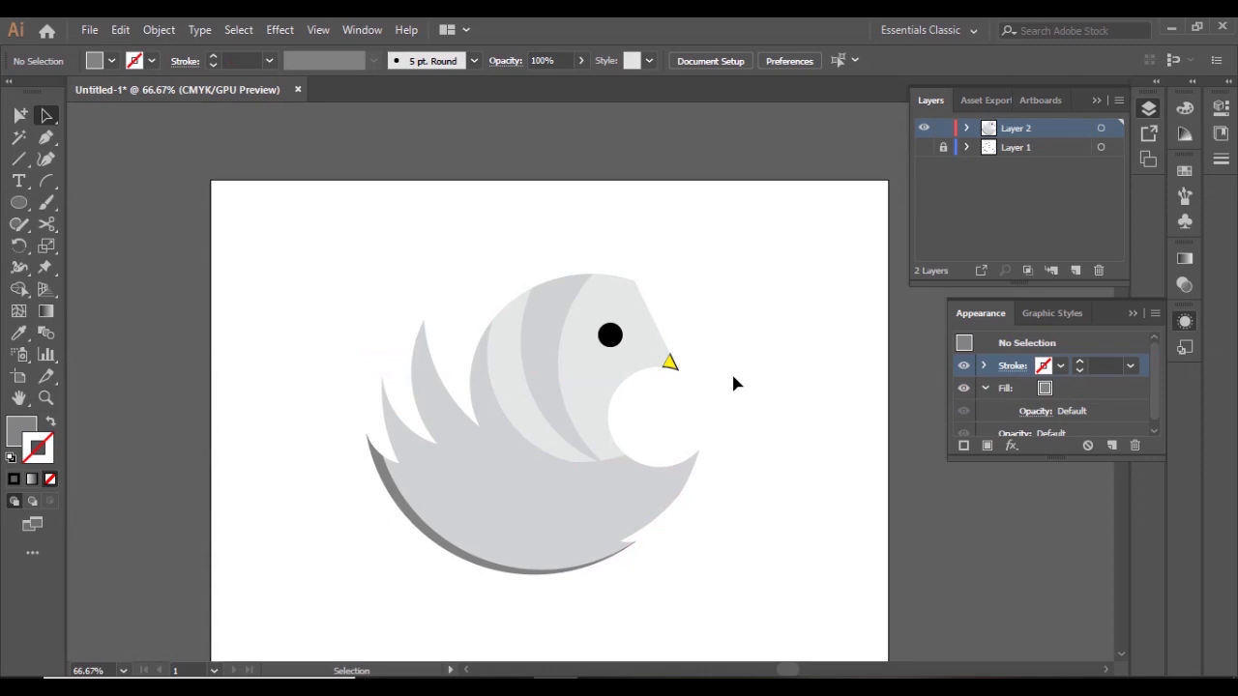
scroll(733, 384, up, 2)
scroll(773, 533, down, 1)
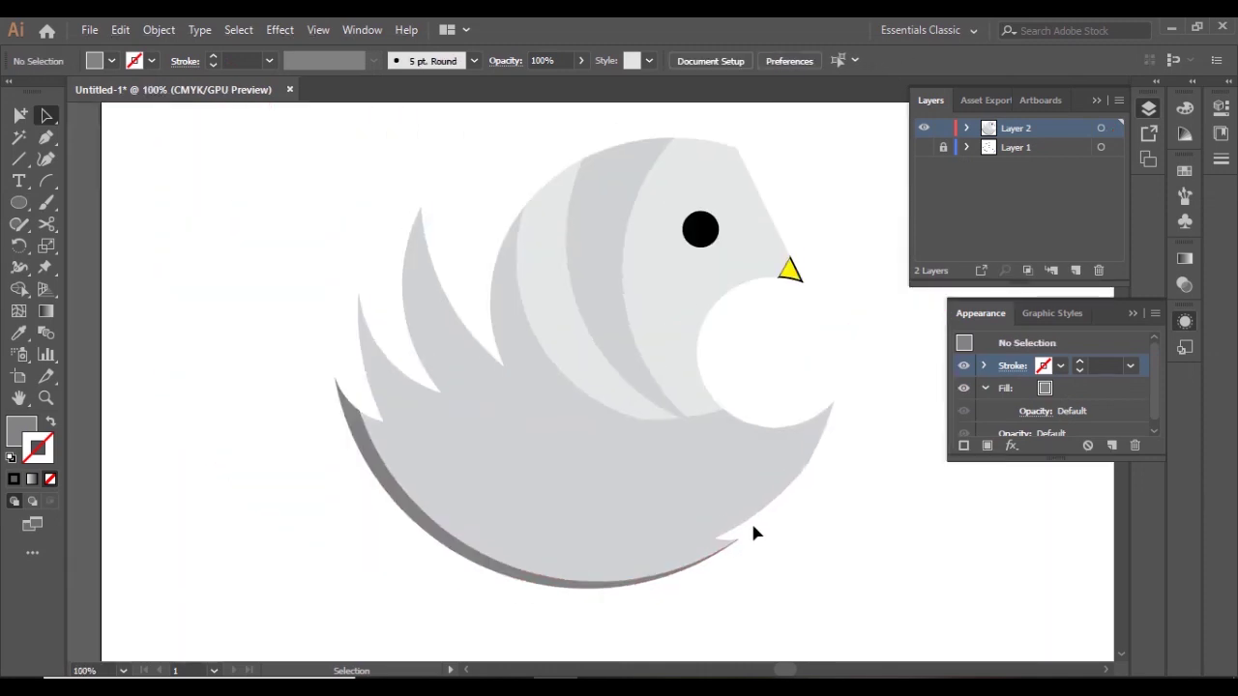
scroll(755, 533, up, 1)
scroll(773, 444, left, 1)
key(ctrl+a)
key(ctrl+h)
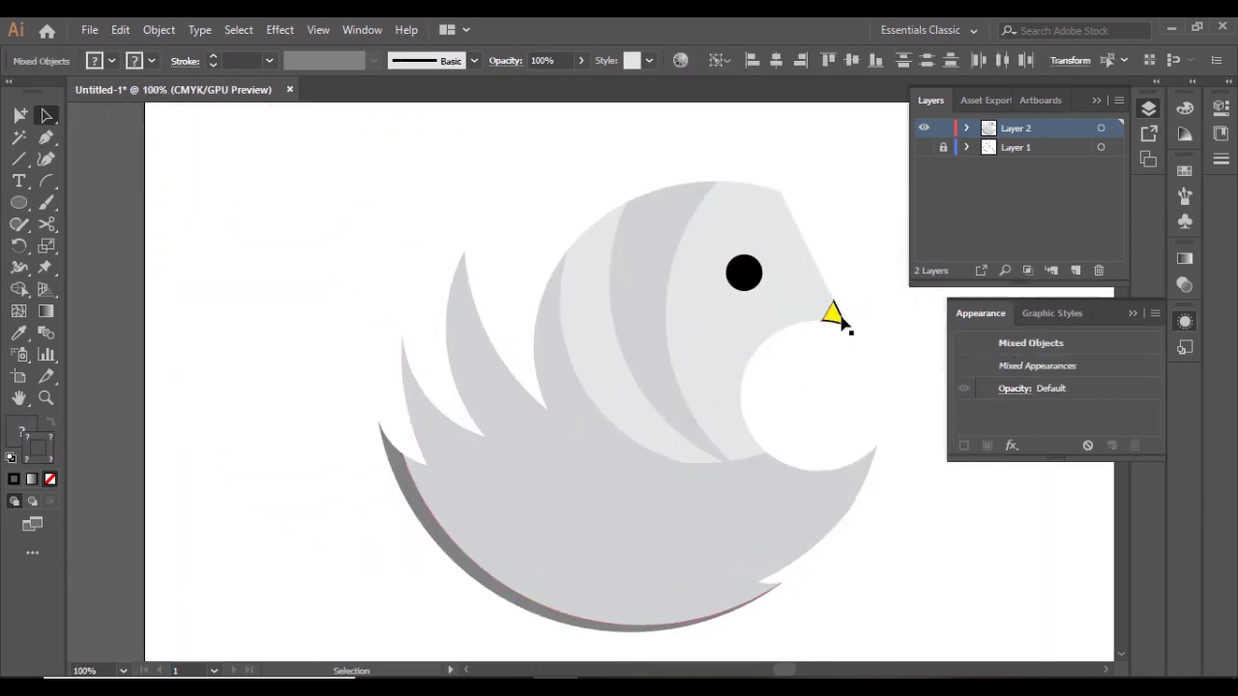
click(834, 312)
click(1044, 366)
click(848, 385)
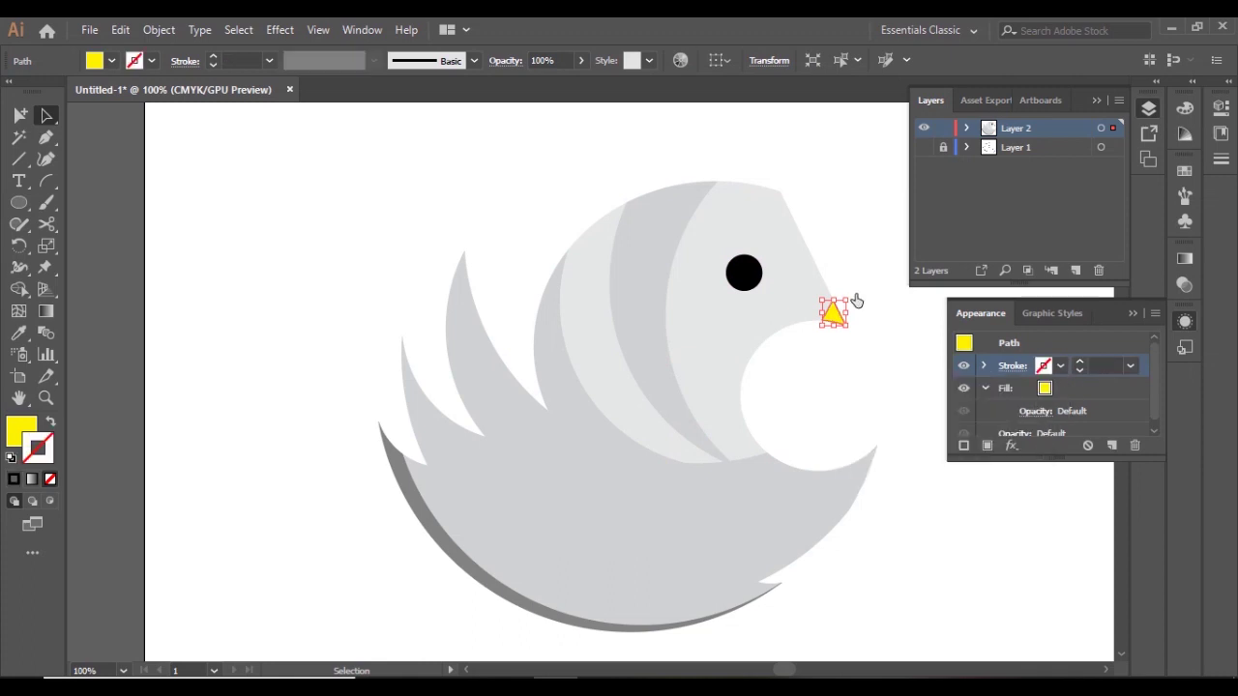
click(856, 301)
scroll(805, 391, down, 1)
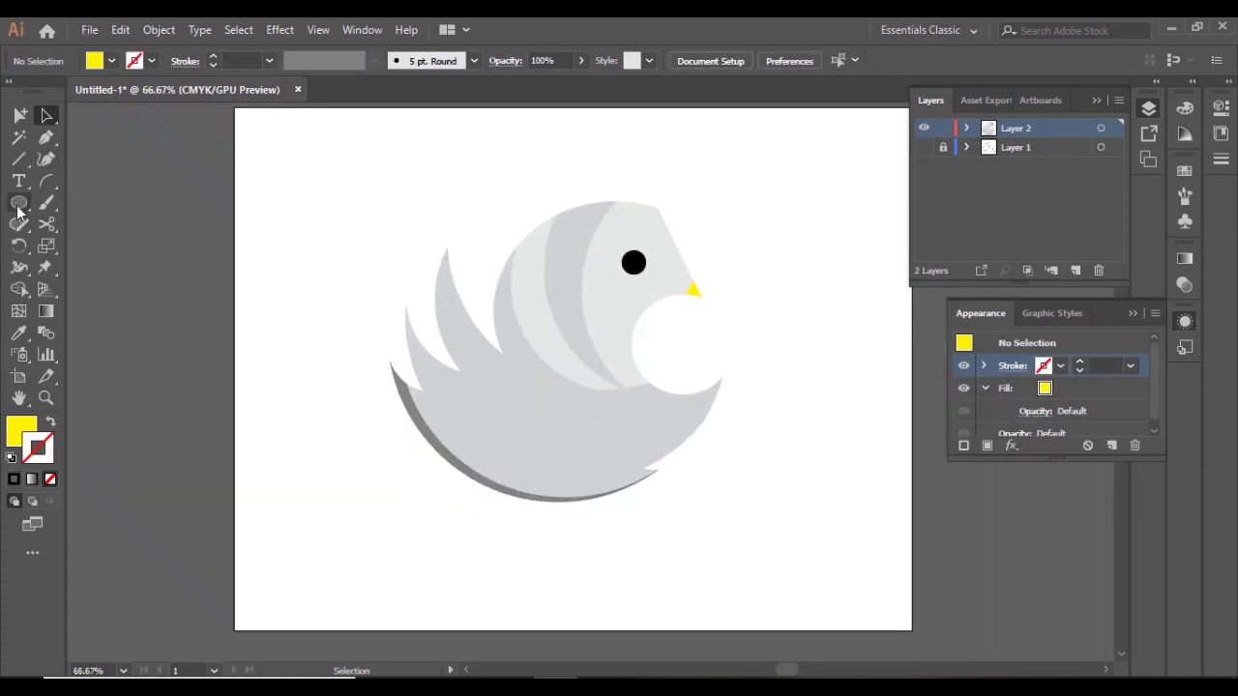
Draw a rectangle covering the whole artboard and send it behind the bird
drag(18, 202, 85, 213)
drag(234, 107, 912, 631)
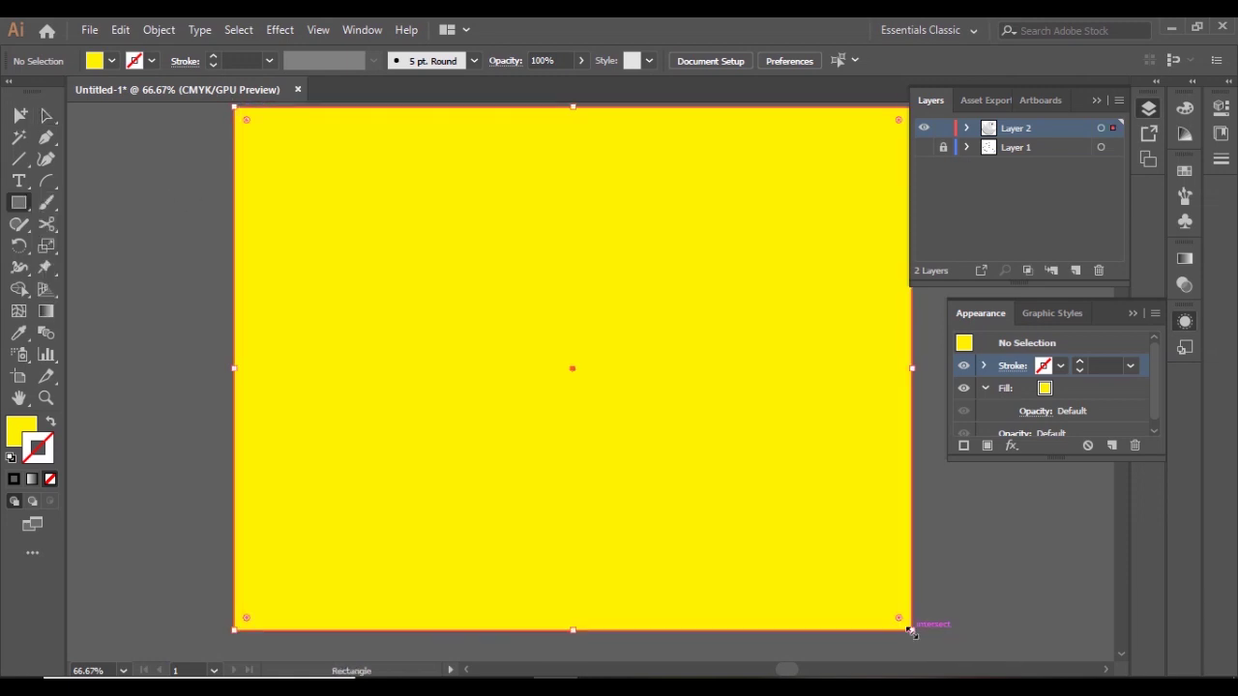
right_click(549, 282)
click(829, 607)
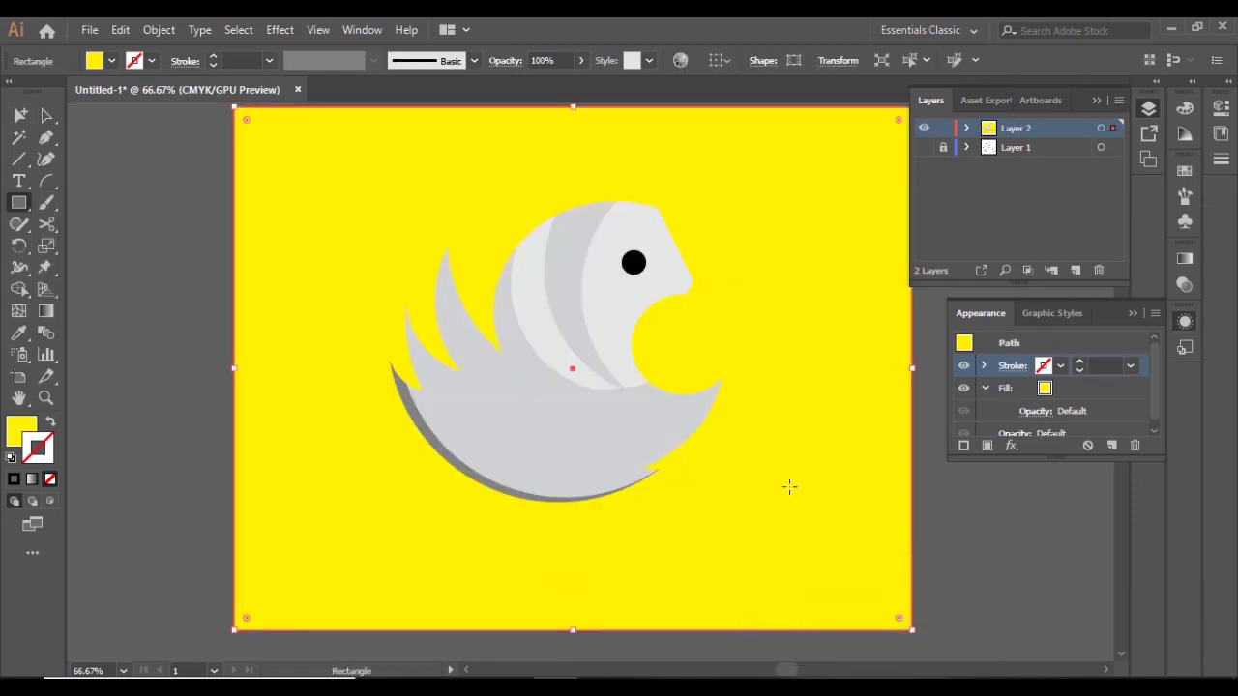
Fill the rectangle with deep blue #000DB2
double_click(27, 440)
click(862, 238)
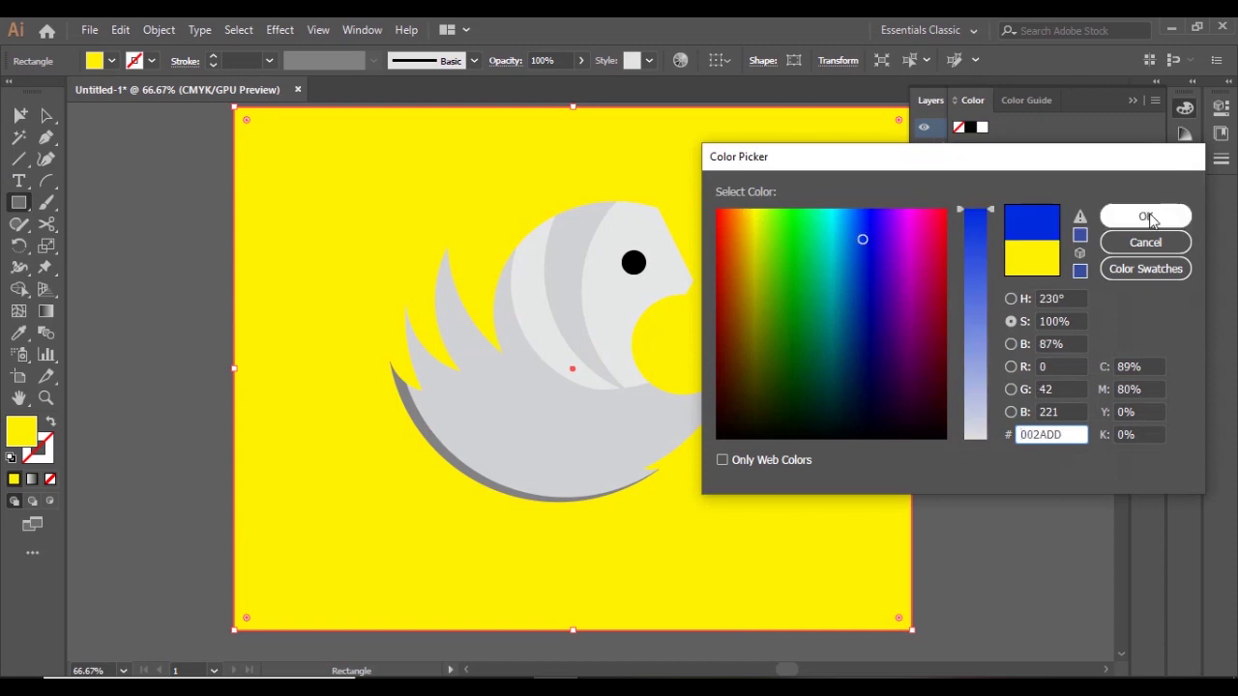
click(1147, 213)
double_click(23, 435)
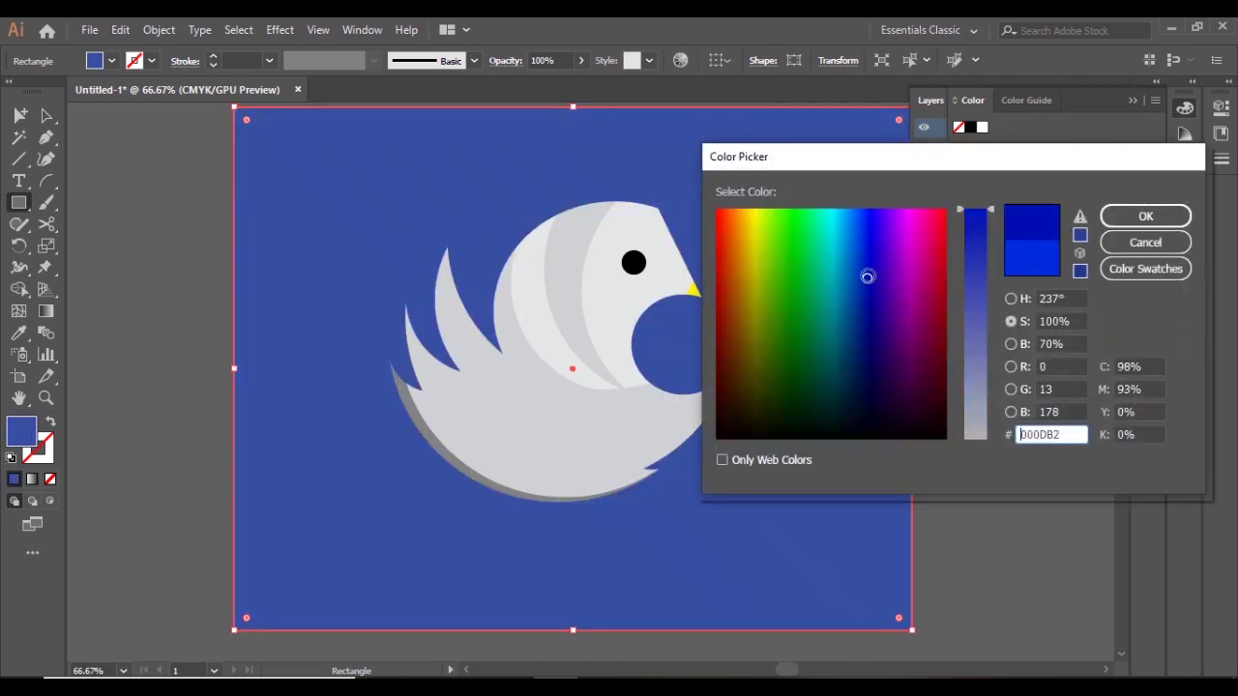
click(1135, 221)
Select the blue background rectangle and show the Layers panel
key(a)
key(ctrl+shift+a)
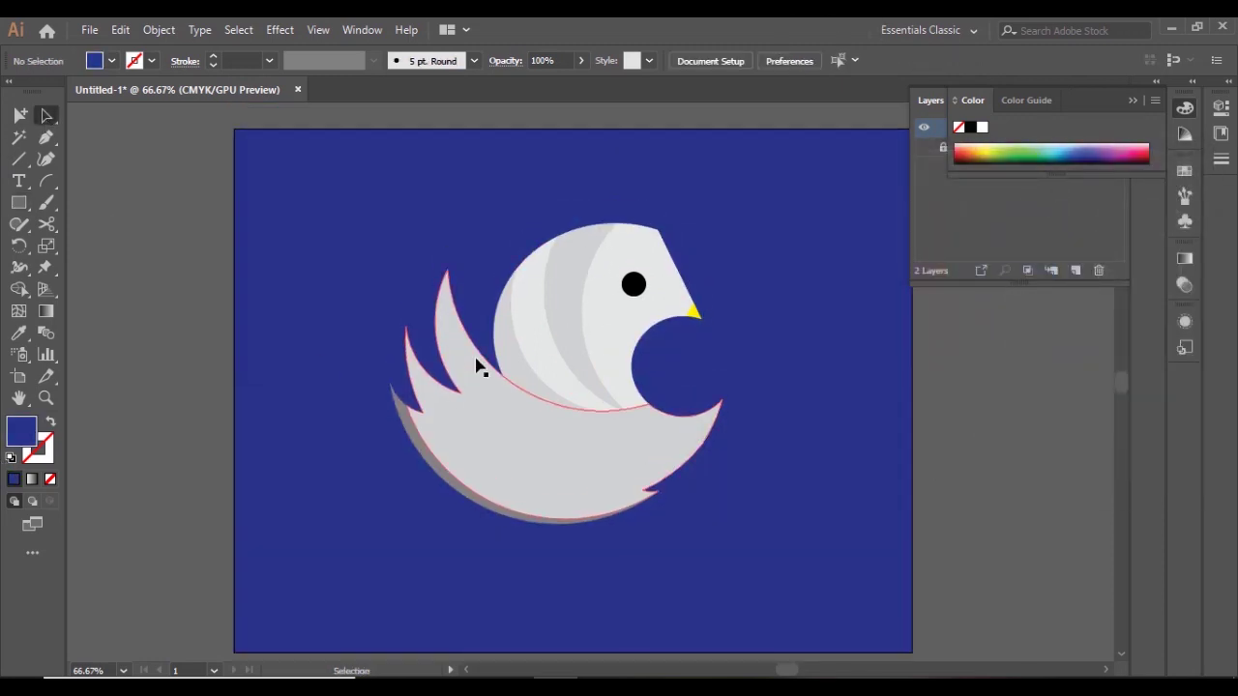
right_click(835, 203)
key(Escape)
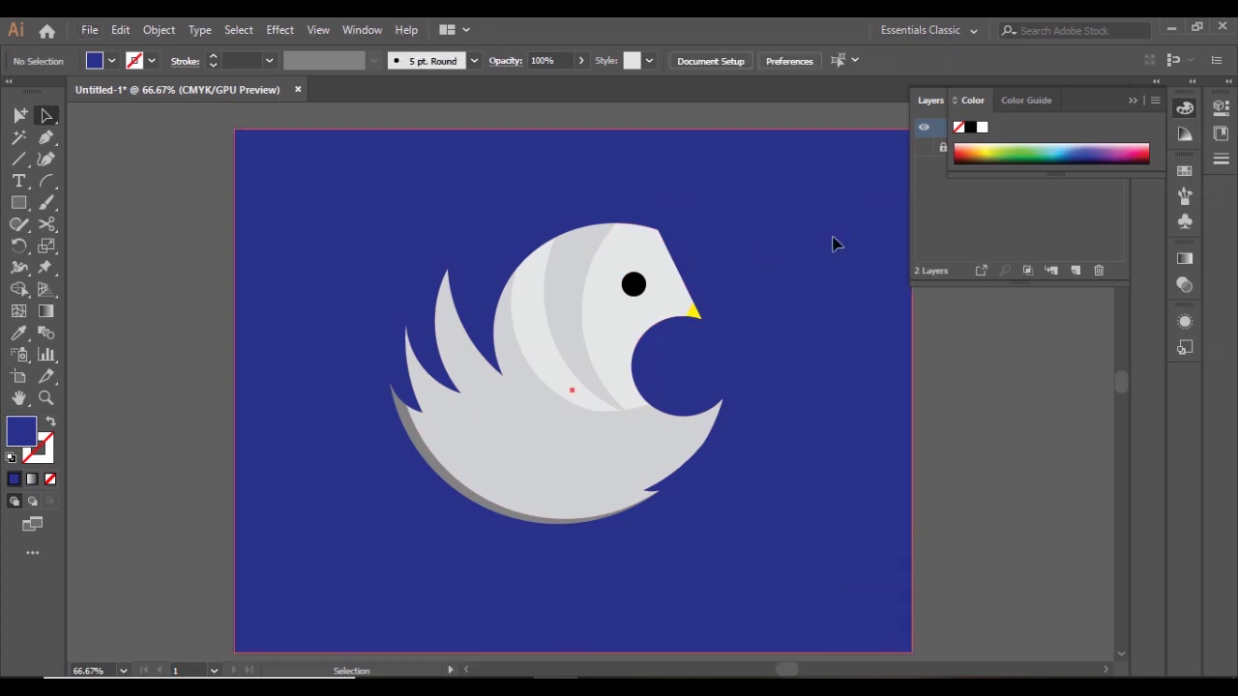
click(832, 240)
click(929, 100)
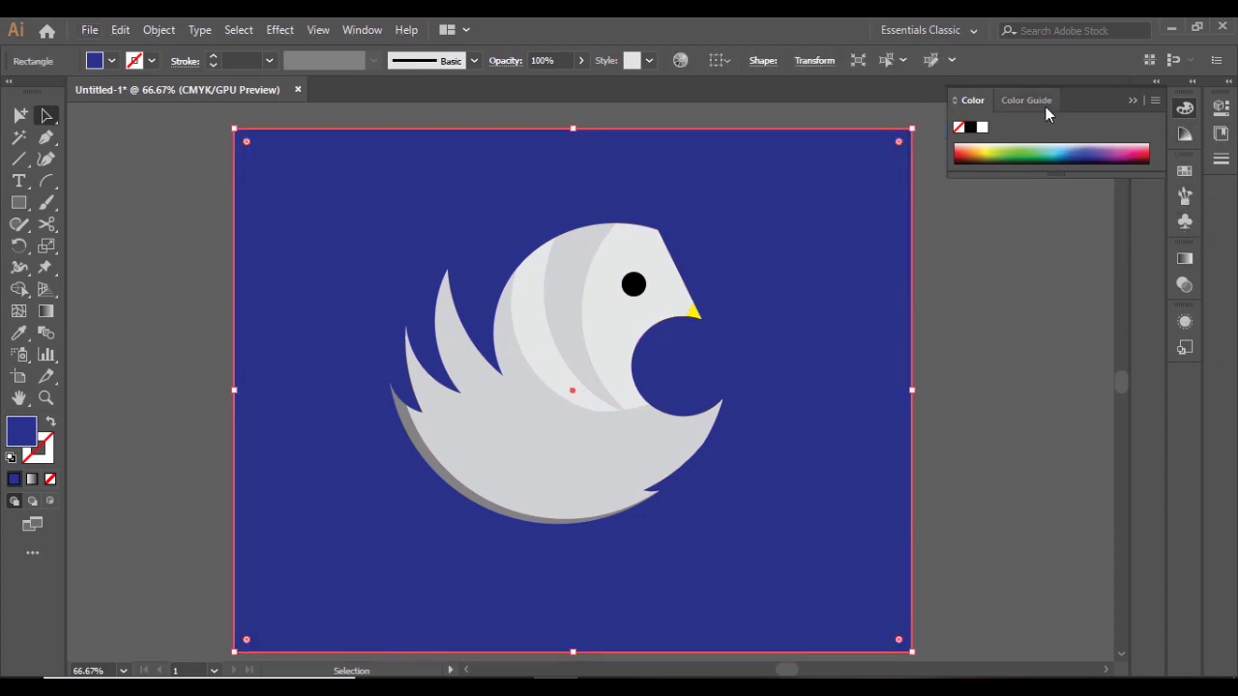
Lock the blue background rectangle in Layer 2
click(1144, 99)
click(965, 124)
click(943, 233)
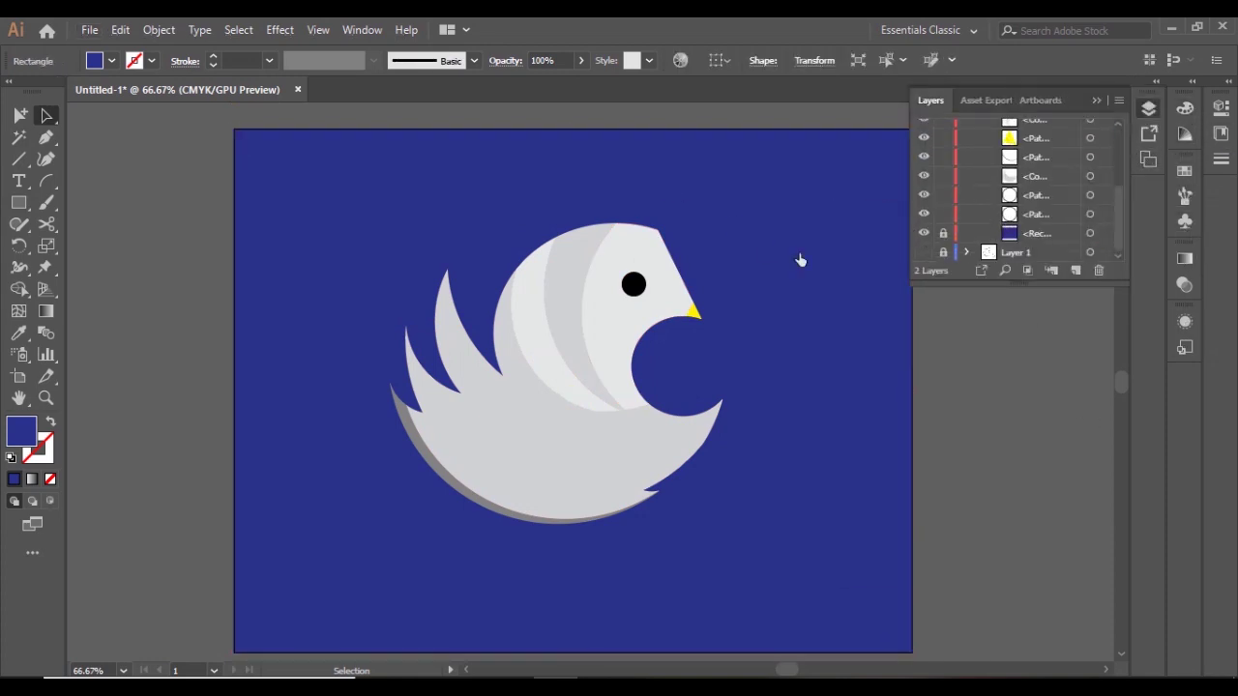
Move the bird up-left and enlarge it from its bottom-right corner
drag(501, 477, 456, 423)
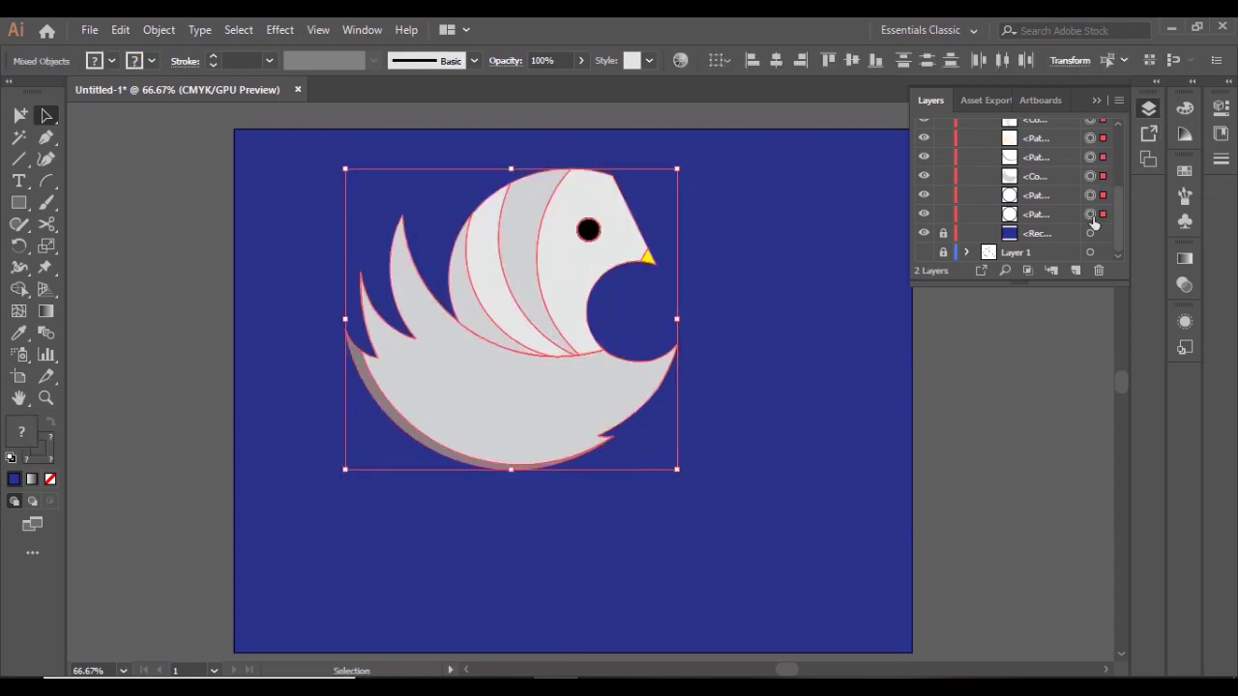
click(1042, 101)
click(998, 102)
click(930, 100)
click(1174, 327)
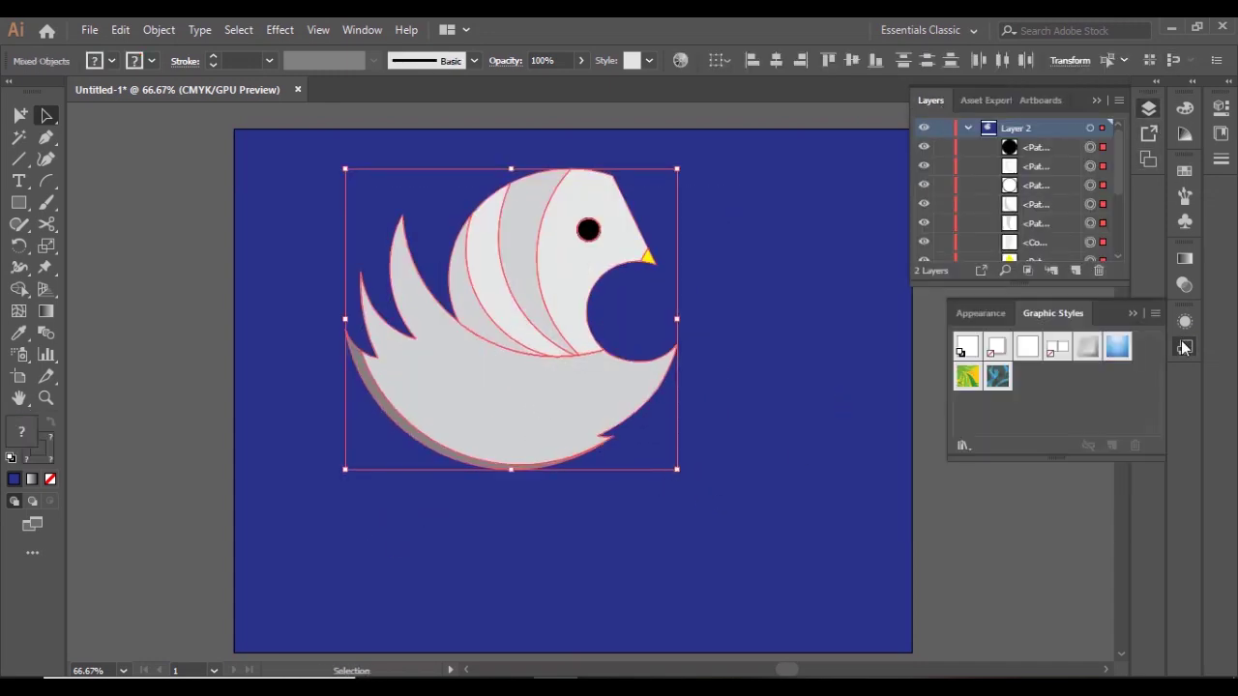
click(1185, 286)
click(1185, 259)
click(1185, 223)
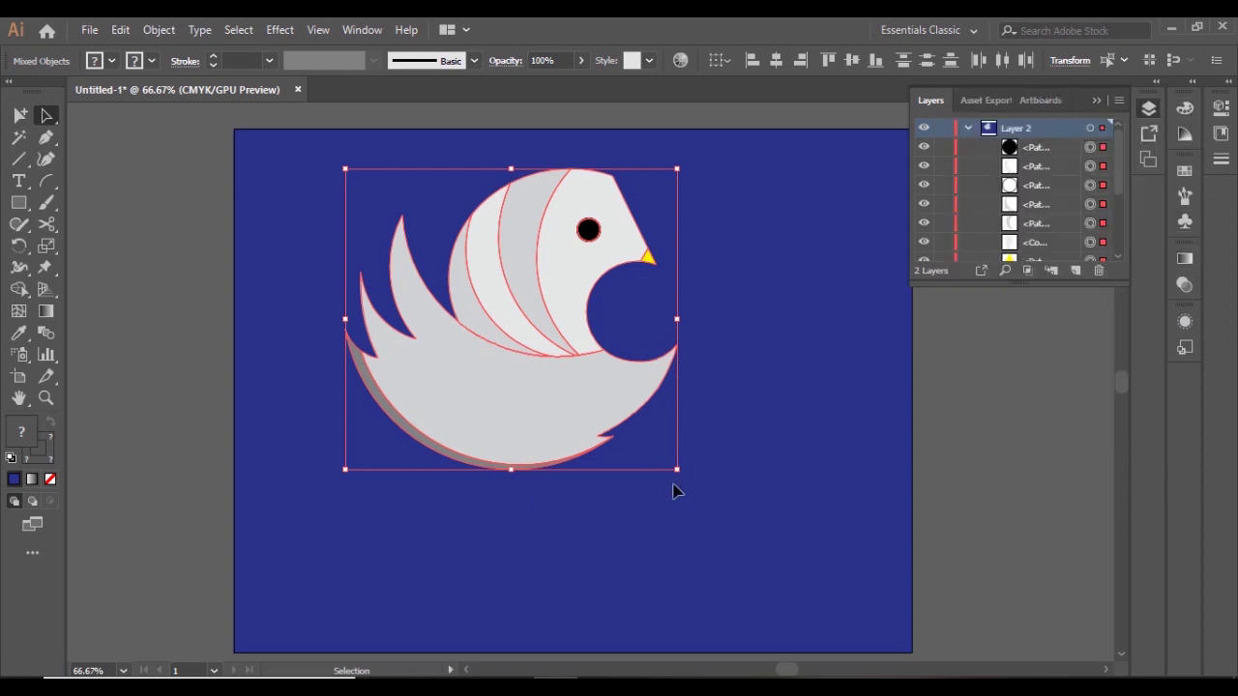
drag(677, 470, 764, 552)
drag(629, 409, 635, 419)
click(1011, 472)
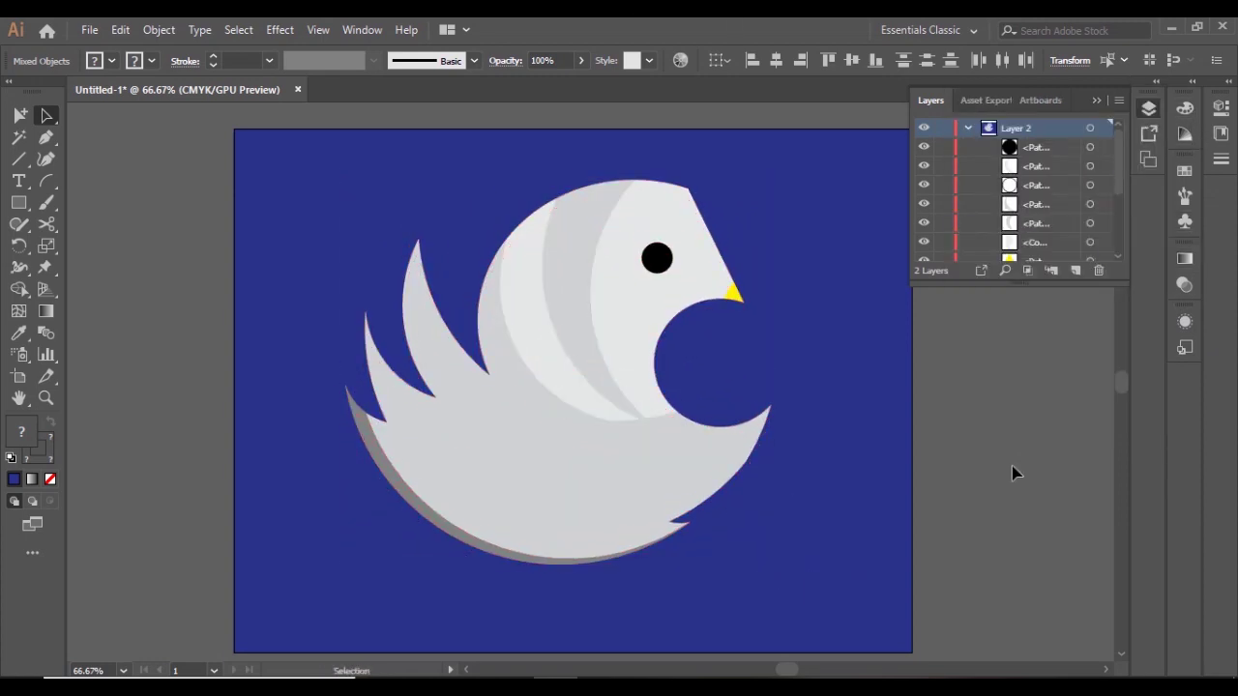
Fill the bird's body and wings with mid grey #b3b3b3
scroll(1011, 472, down, 2)
click(760, 416)
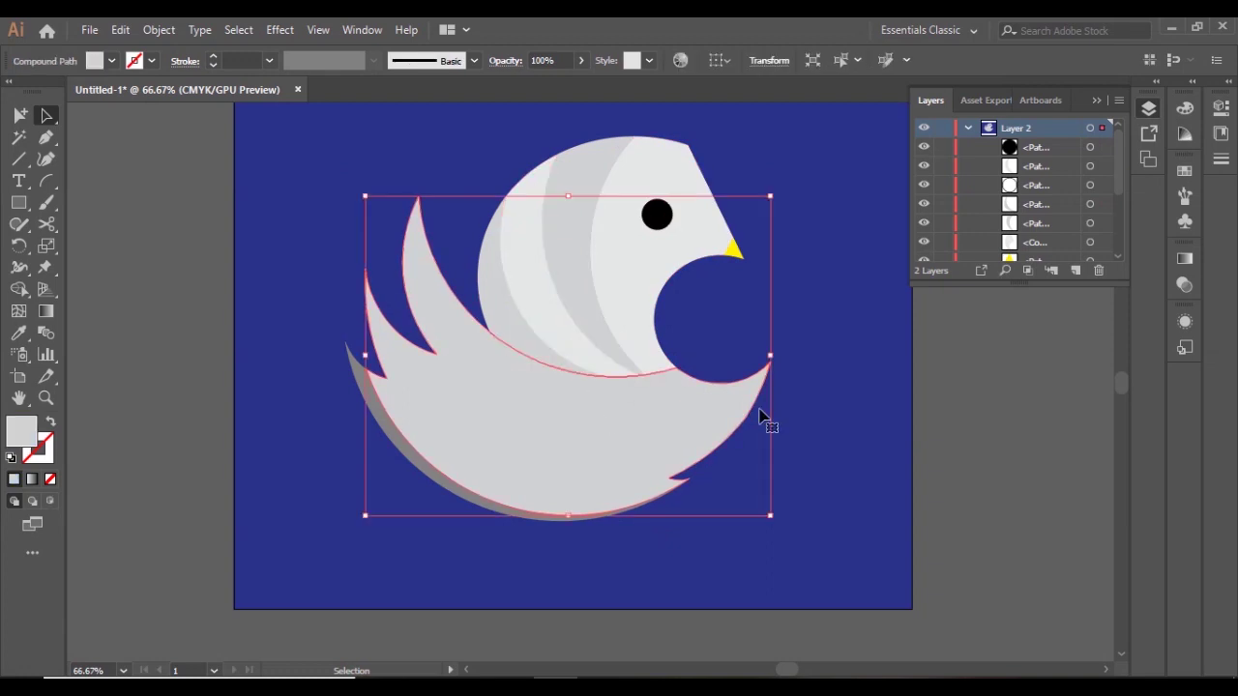
double_click(21, 431)
text(b3b3b3)
key(Return)
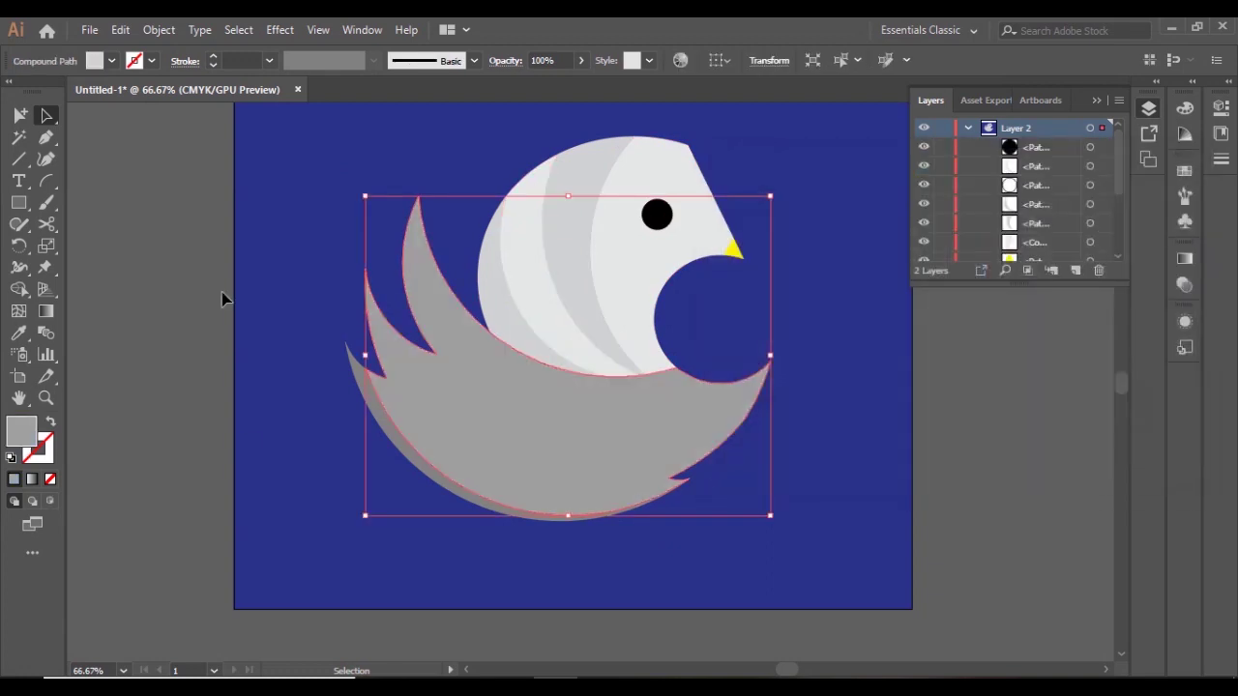
click(221, 293)
click(608, 358)
double_click(21, 430)
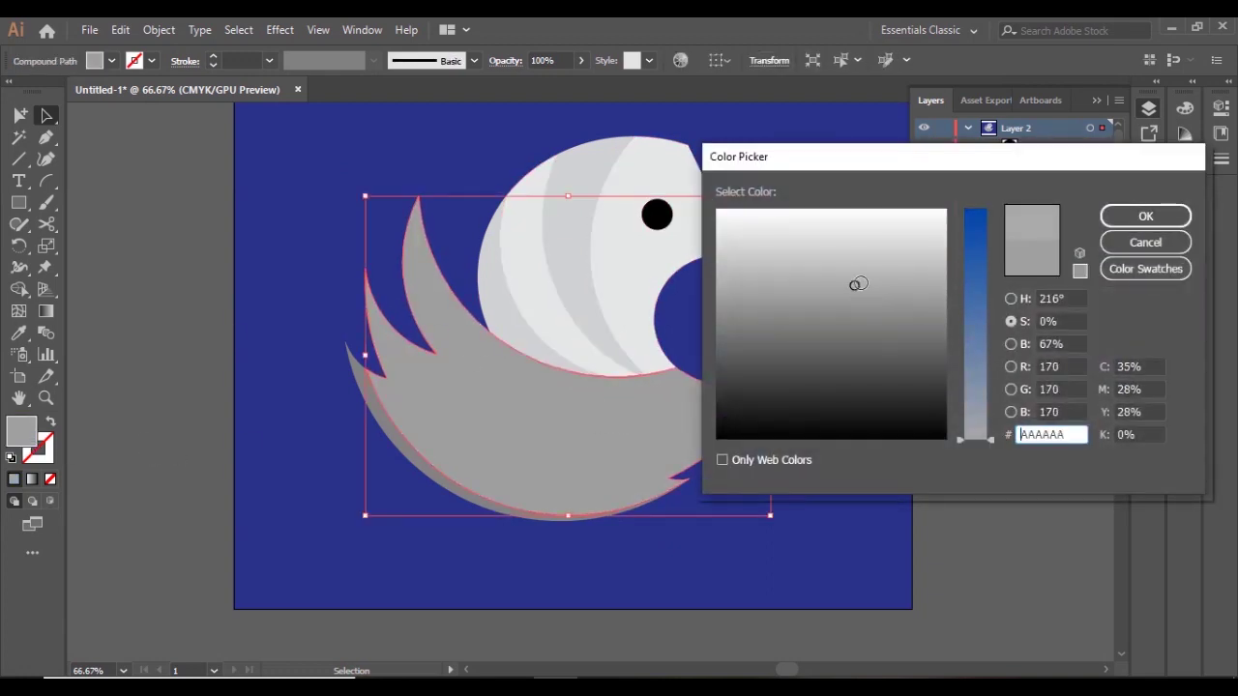
key(Return)
click(300, 384)
scroll(301, 383, down, 1)
key(ctrl+minus)
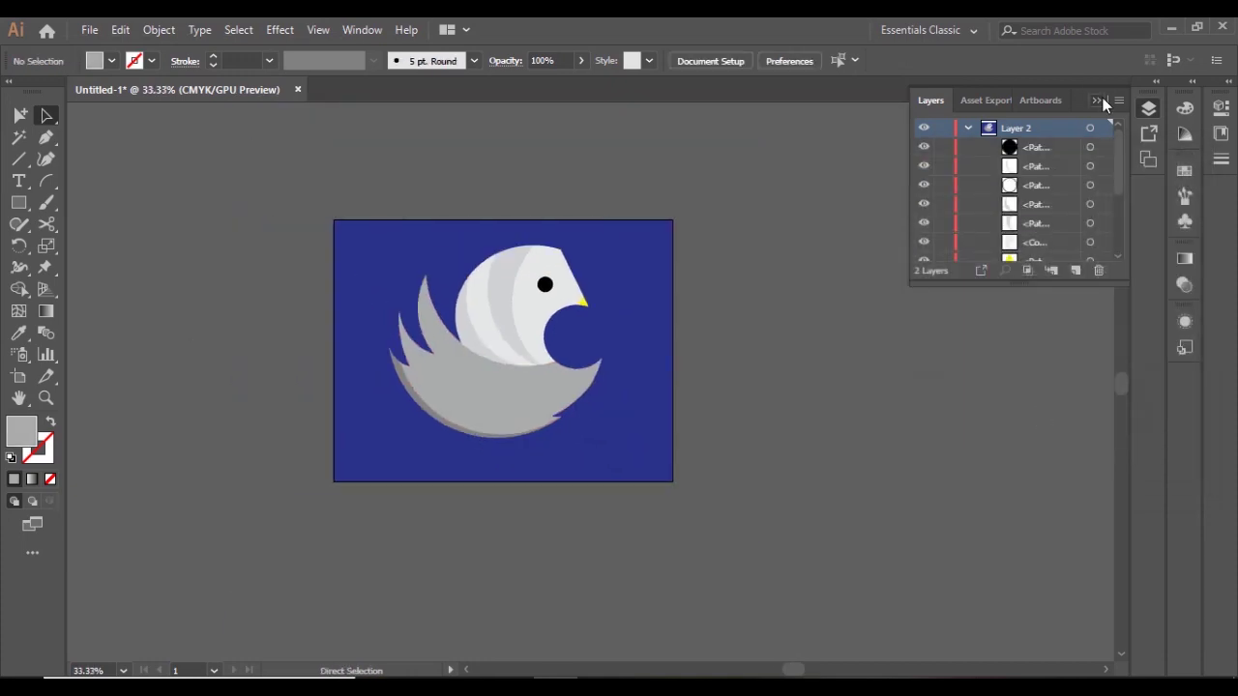
click(1102, 97)
key(ctrl+plus)
key(ctrl+plus)
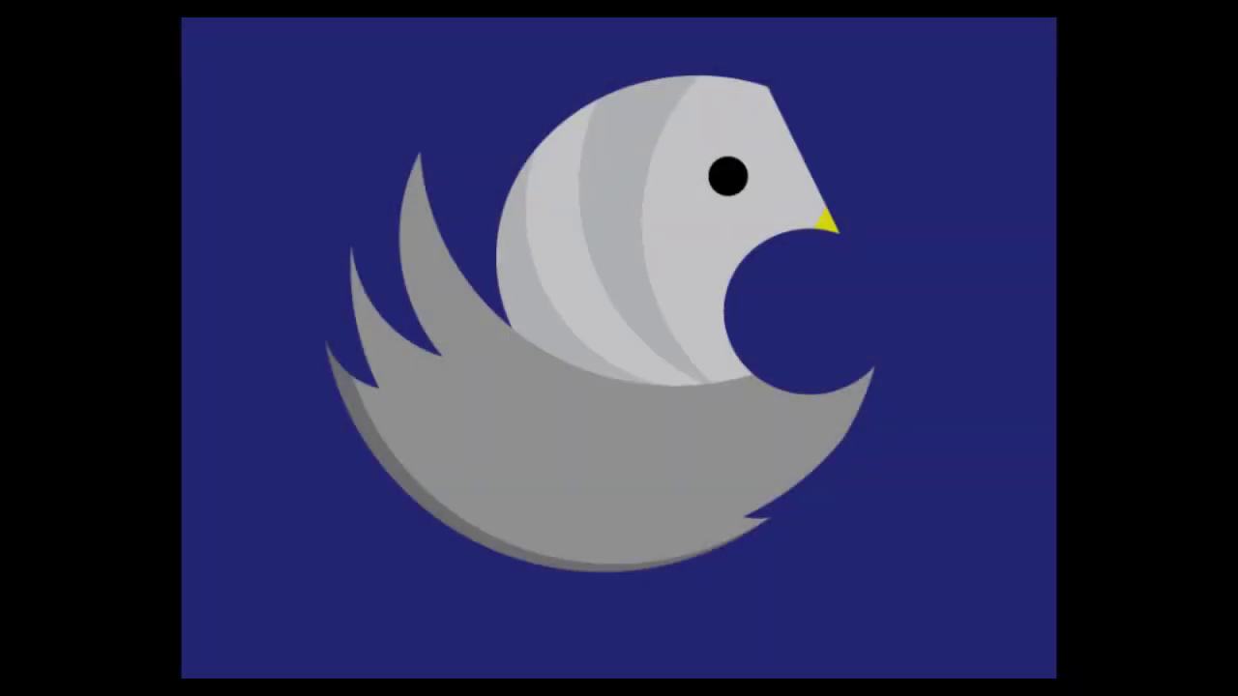